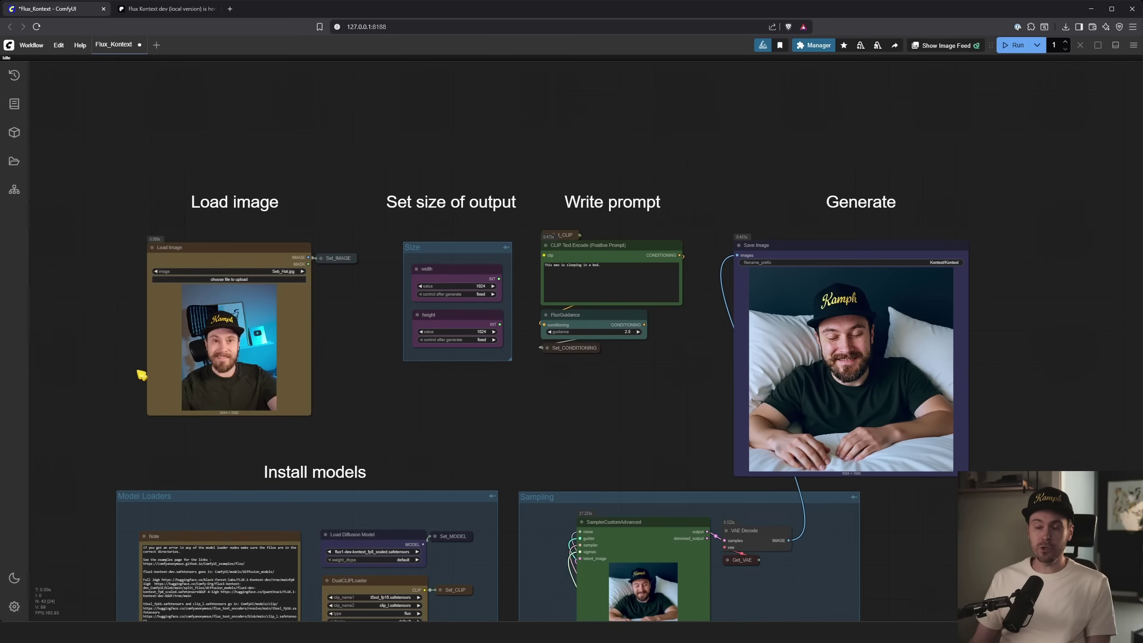
Look over the Flux Kontext workflow, from the input image and output size to the prompt, guidance and generated picture.
scroll(142, 375, up, 10)
scroll(805, 469, down, 5)
drag(805, 468, 436, 470)
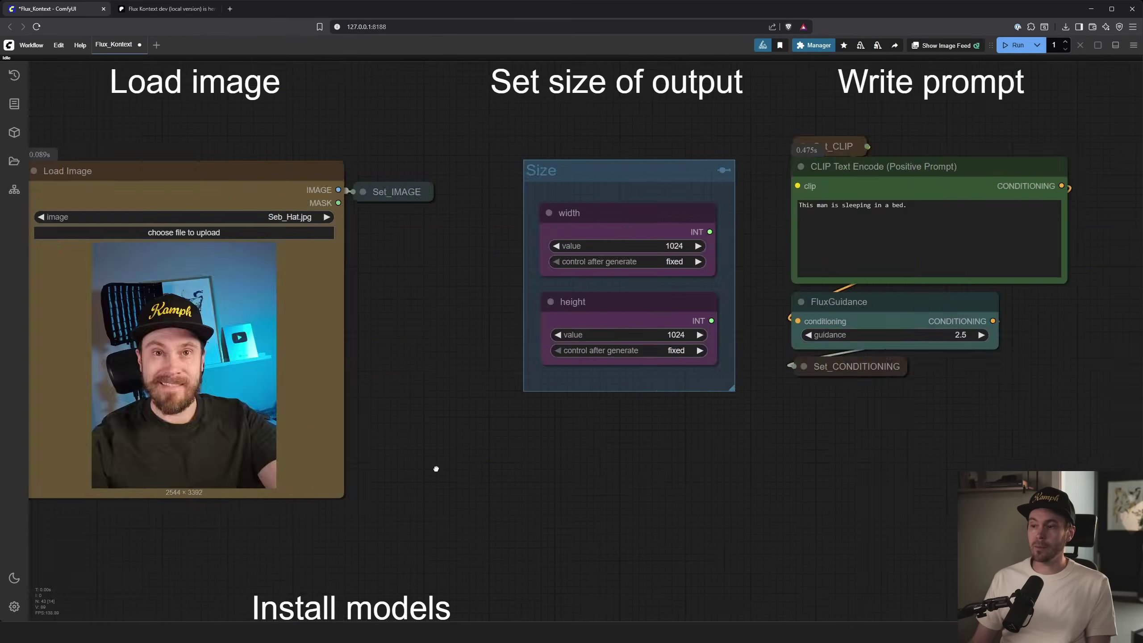
drag(944, 431, 490, 510)
scroll(418, 309, up, 10)
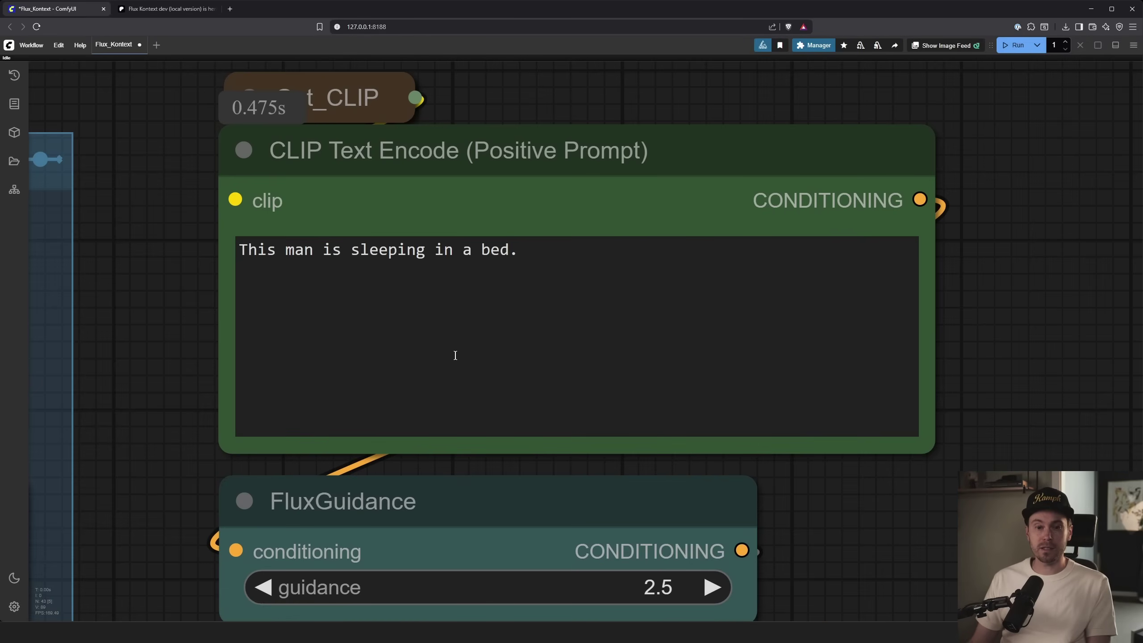
scroll(455, 355, down, 6)
drag(810, 511, 242, 296)
scroll(636, 386, down, 3)
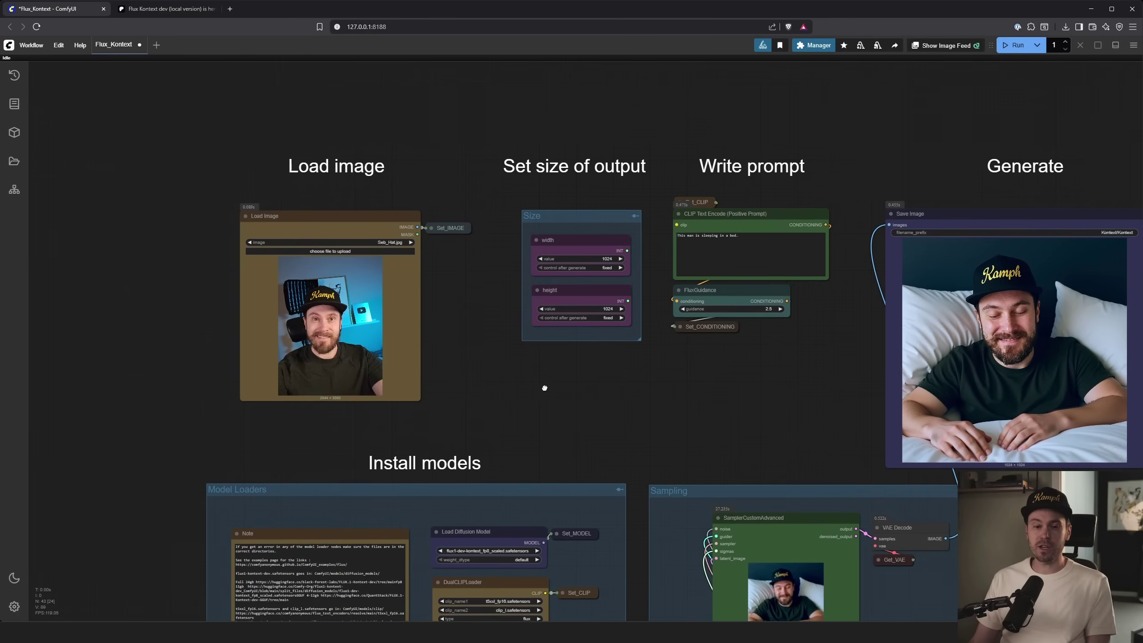
scroll(498, 389, up, 3)
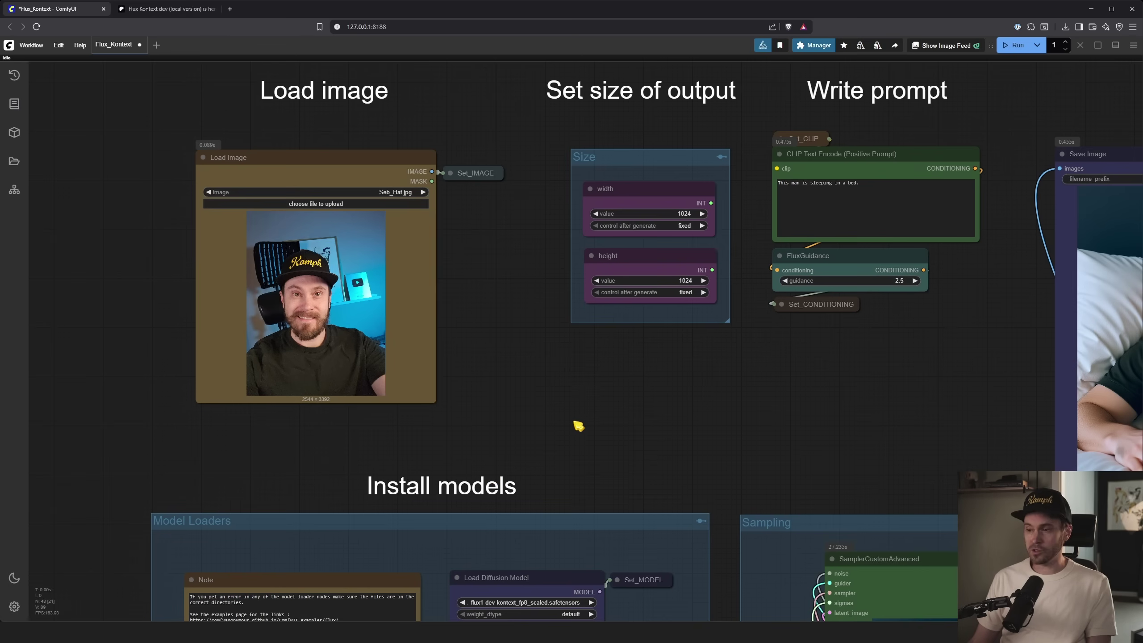
Examine the Load Image node and the neighbouring Size group up close.
right_click(584, 429)
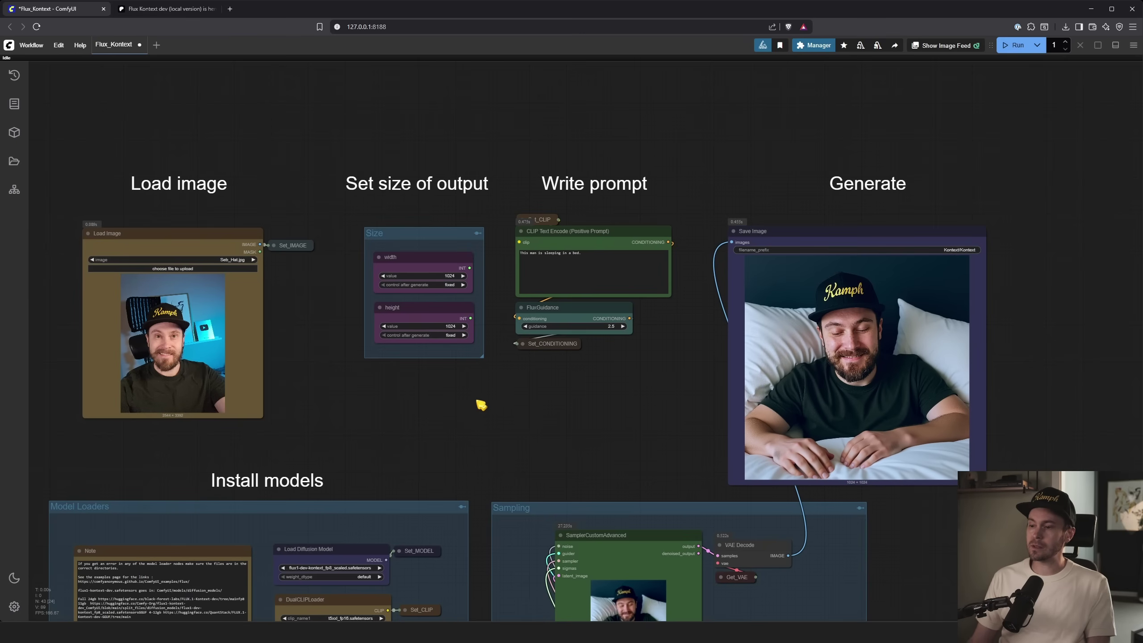
scroll(442, 408, up, 2)
drag(333, 393, 602, 426)
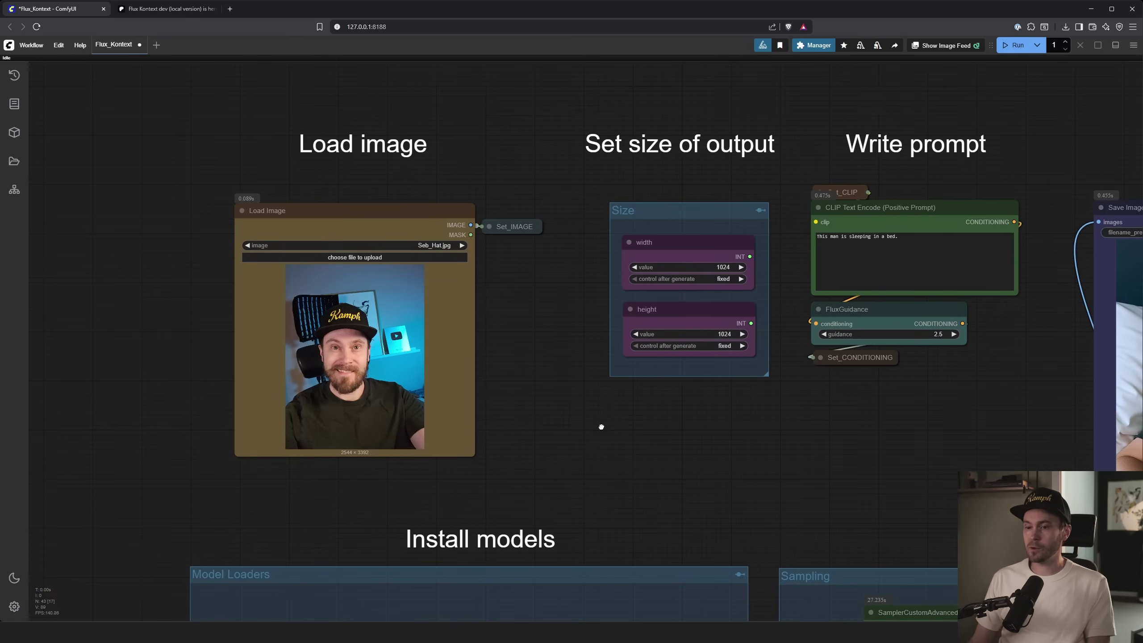
scroll(533, 396, up, 3)
drag(506, 358, 556, 393)
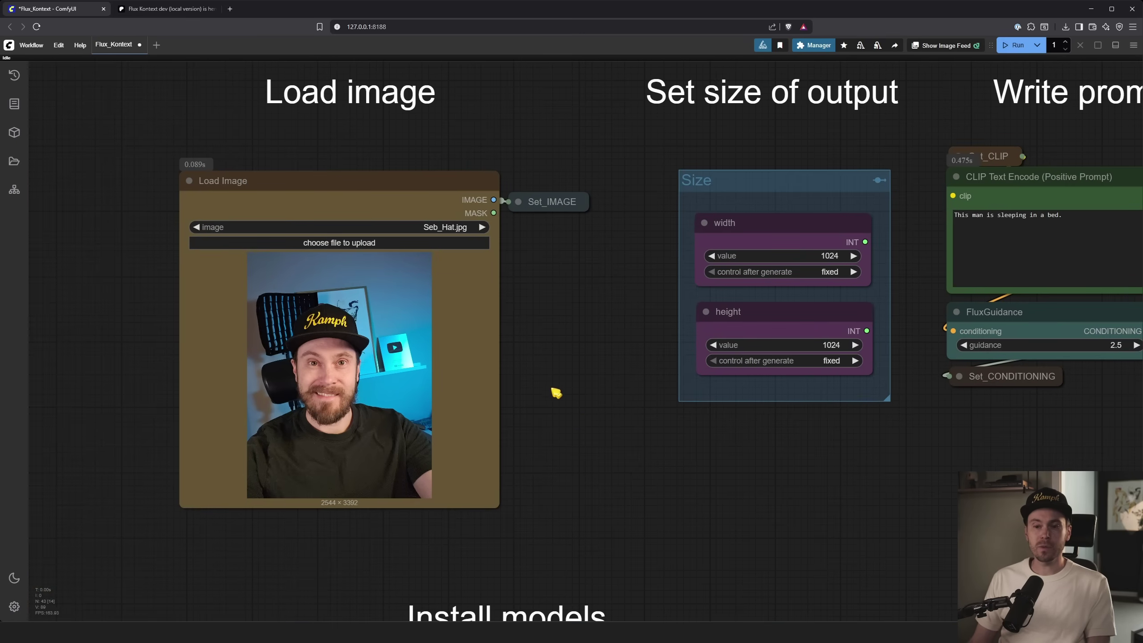
Check the Flux Kontext dev post on Patreon down to its attached workflow file, and return to ComfyUI.
click(163, 9)
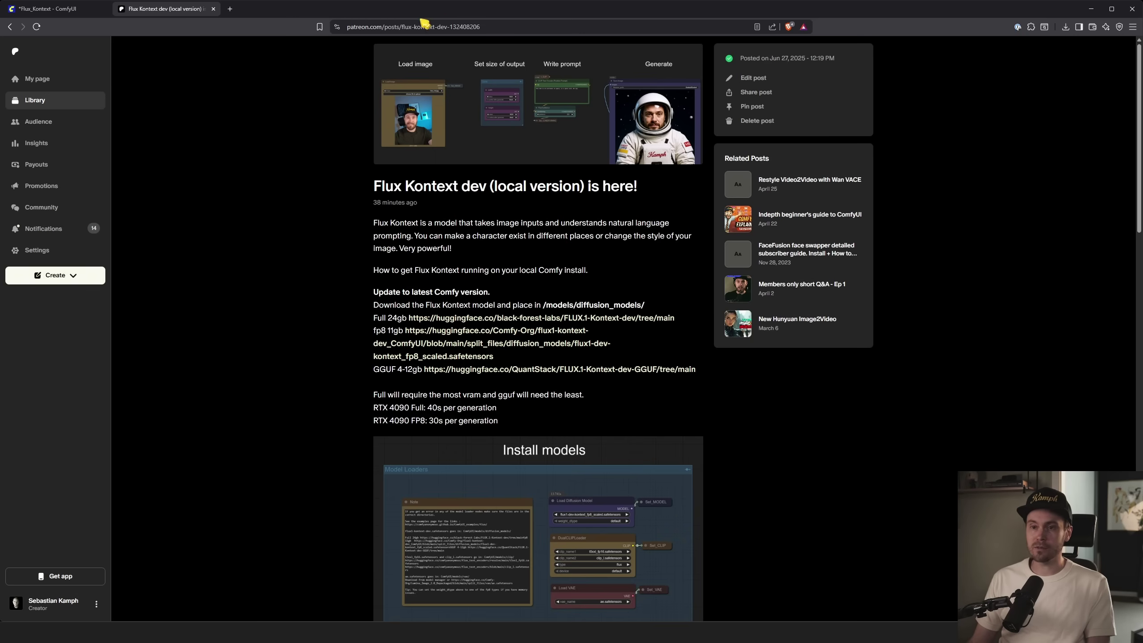
scroll(407, 351, down, 15)
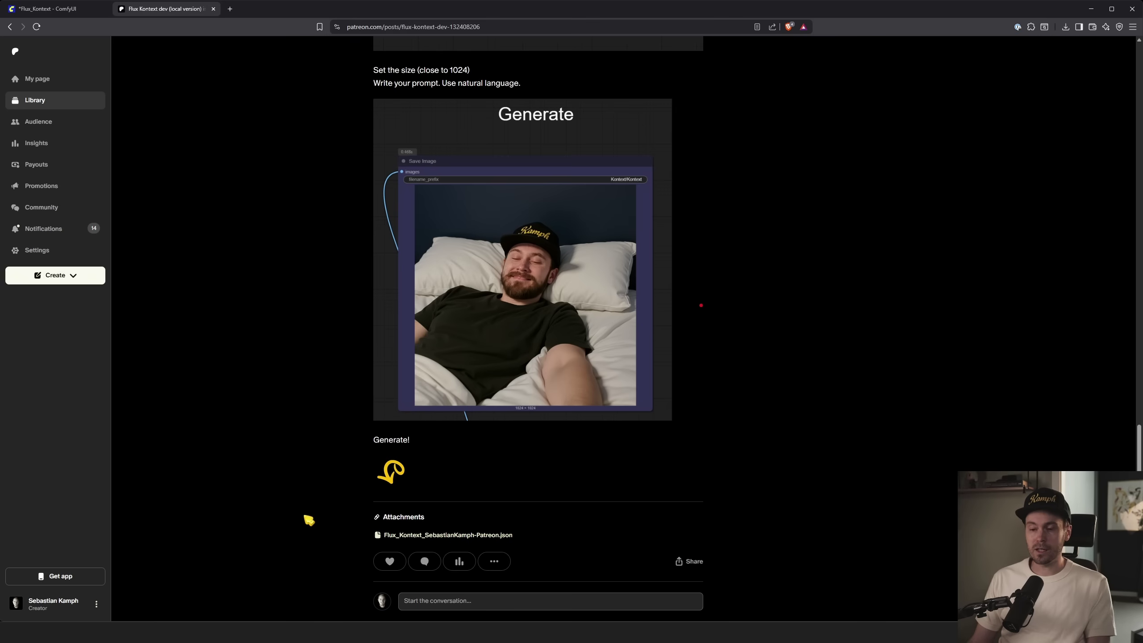
scroll(312, 405, up, 15)
click(57, 9)
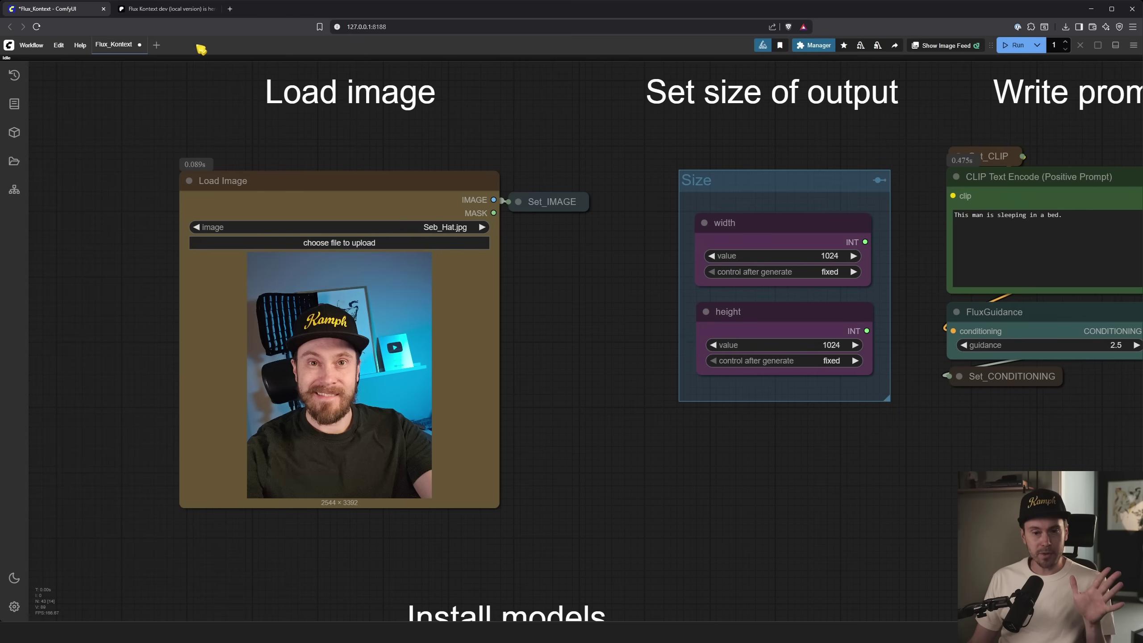
Reopen the Patreon post, enlarge the page to 140%, and bring the model download instructions into view.
click(168, 9)
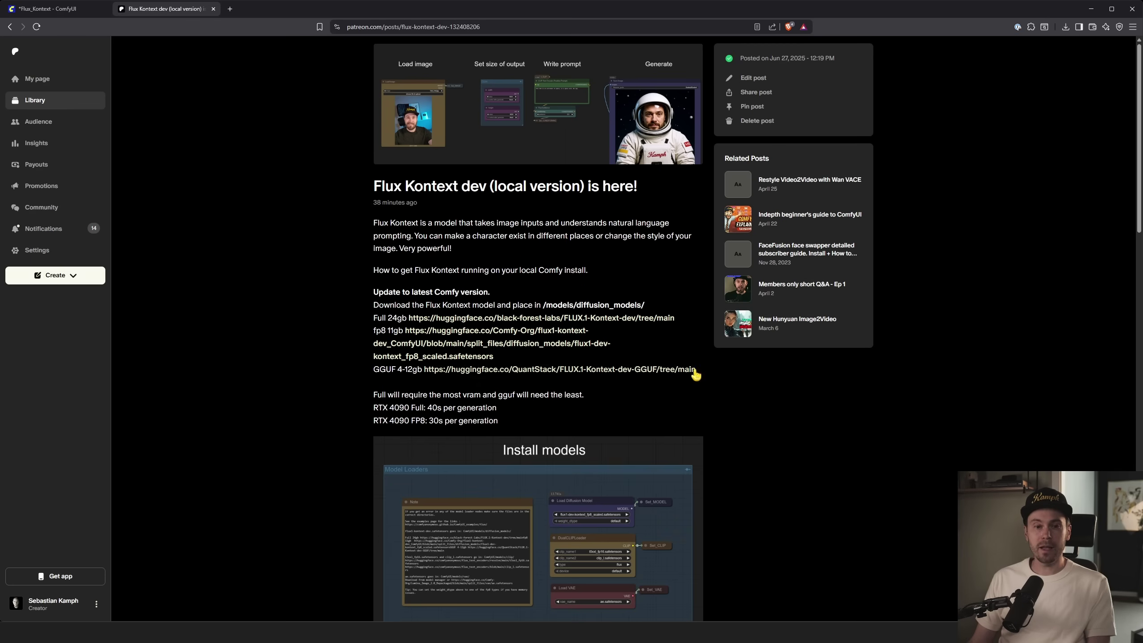
scroll(693, 372, up, 4)
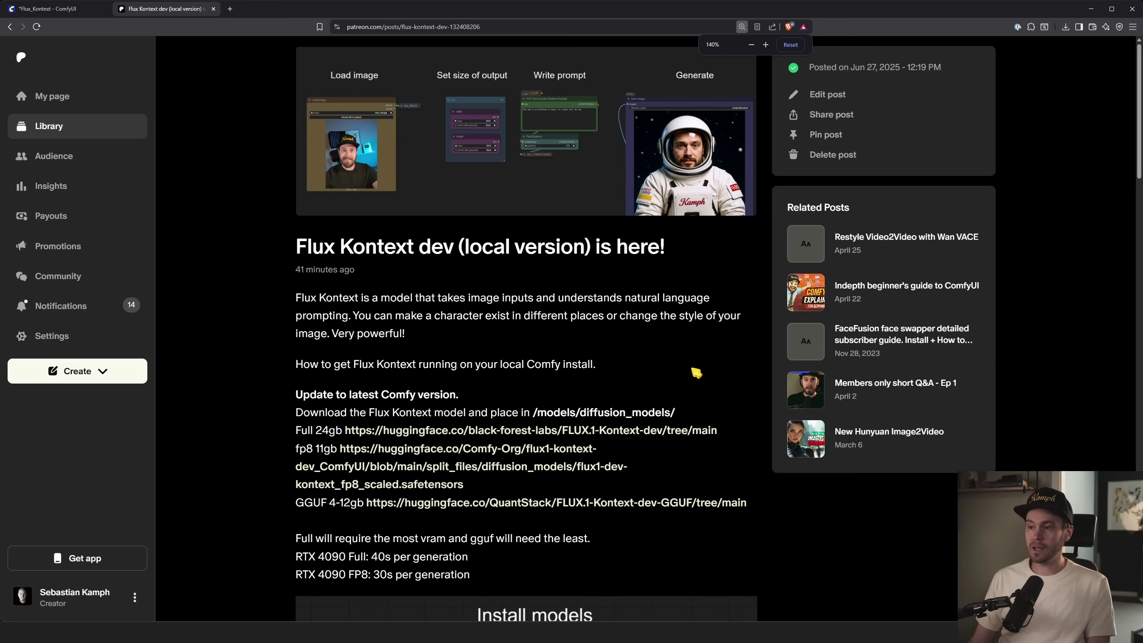
scroll(670, 347, down, 2)
scroll(667, 337, down, 1)
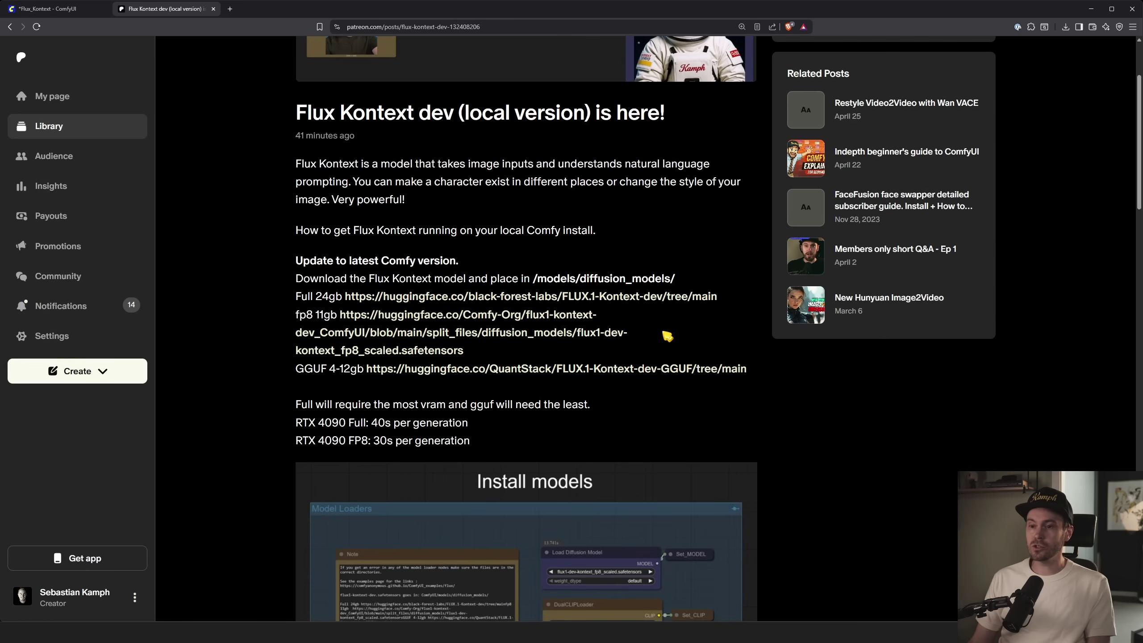
scroll(673, 310, down, 2)
Highlight the ComfyUI update note, the model download instruction and the /models/diffusion_models/ path in the post.
drag(291, 173, 434, 173)
click(329, 187)
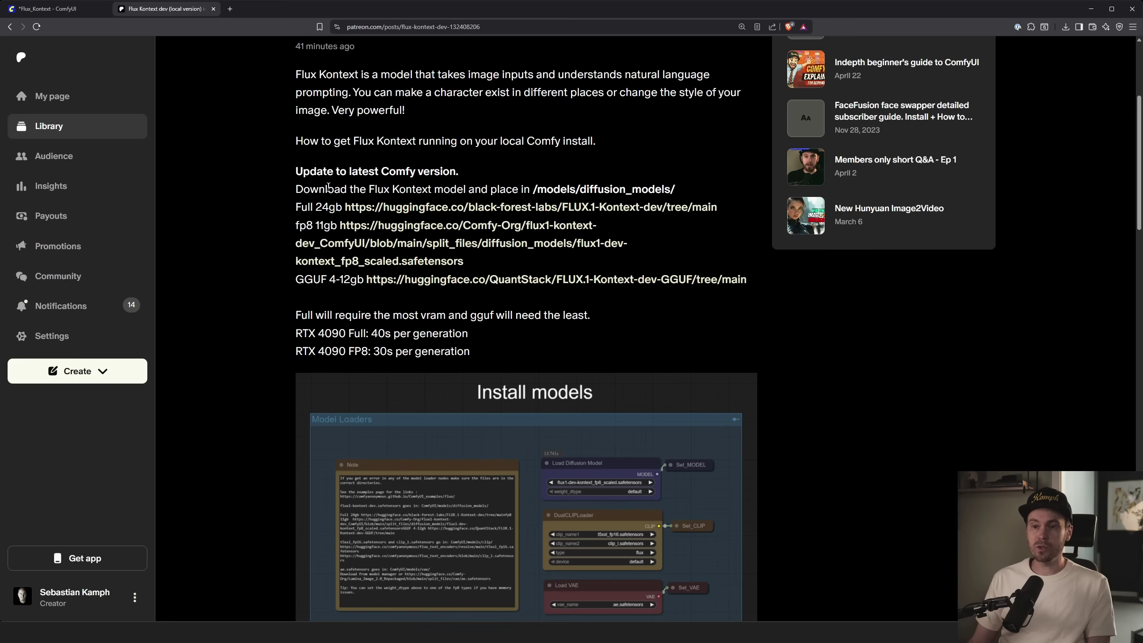
drag(295, 189, 676, 190)
click(572, 189)
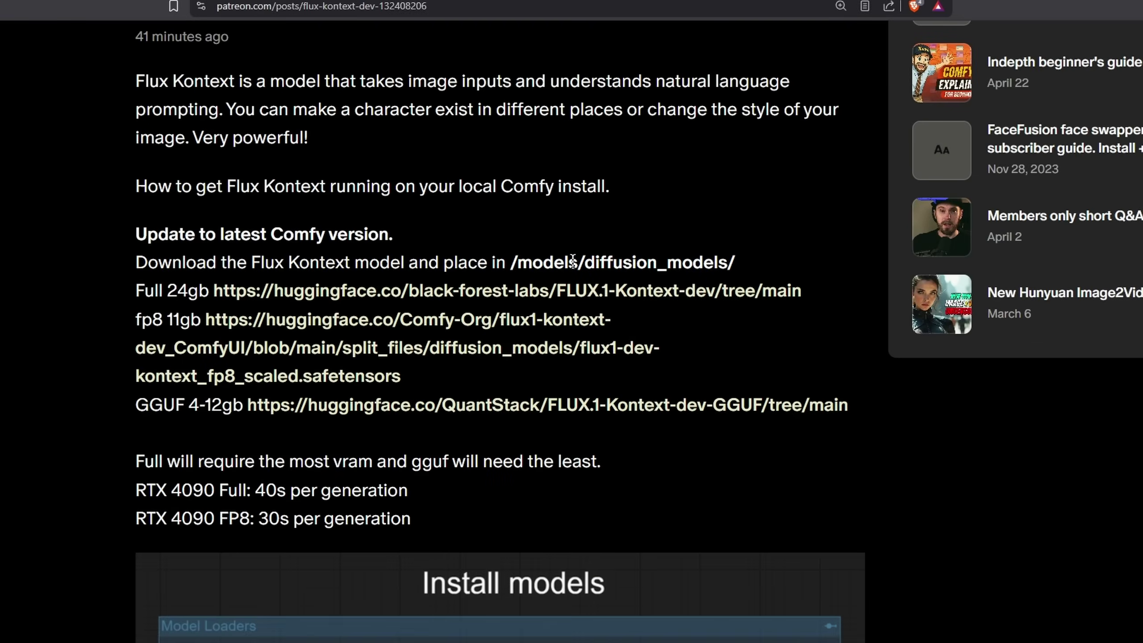
drag(510, 262, 758, 271)
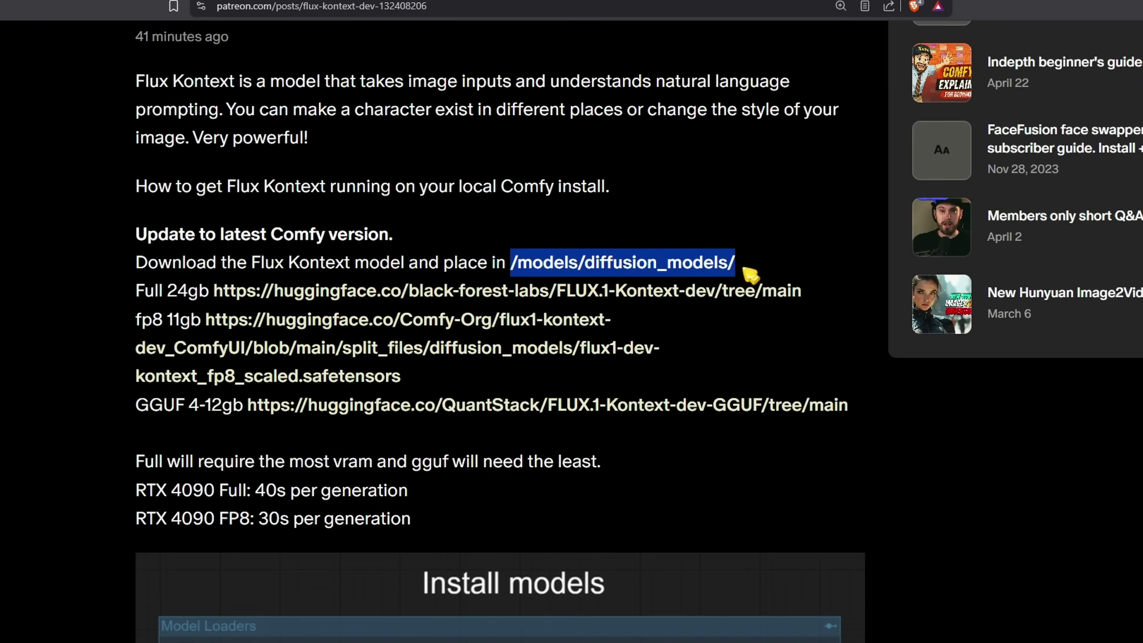
Open the GGUF 4-12gb download link in the post and switch back to the ComfyUI workflow.
click(325, 261)
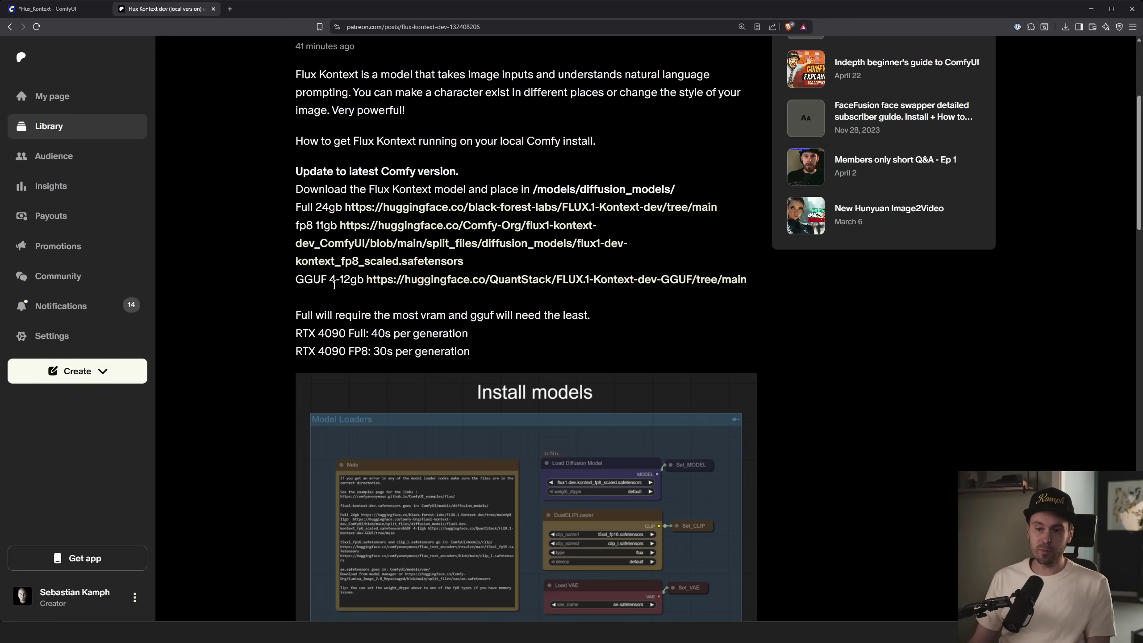
click(421, 279)
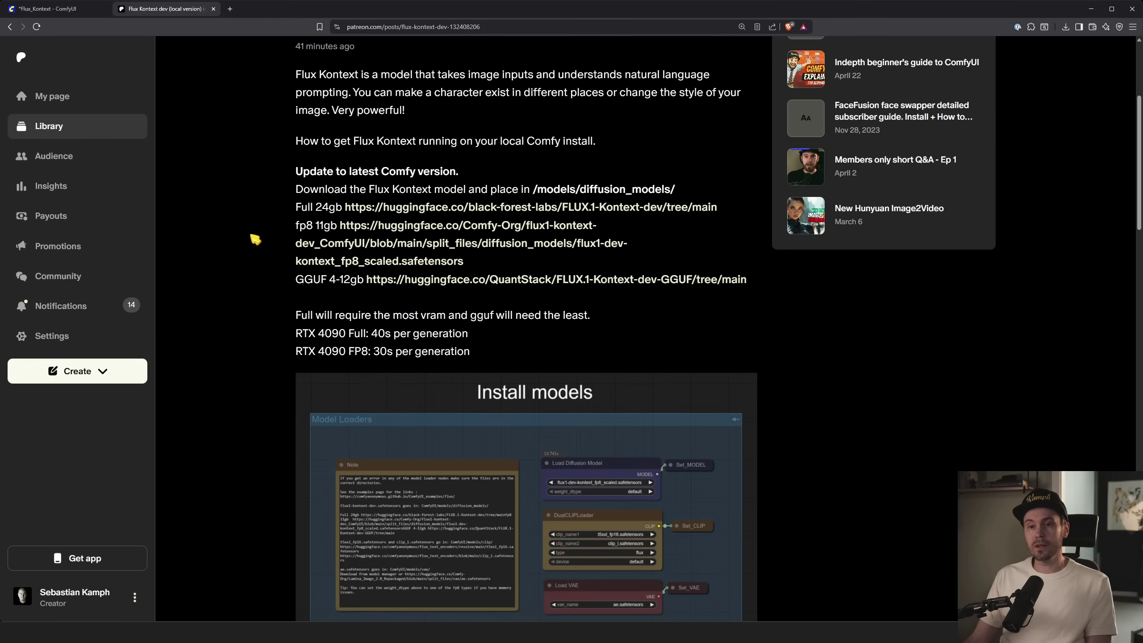
click(68, 11)
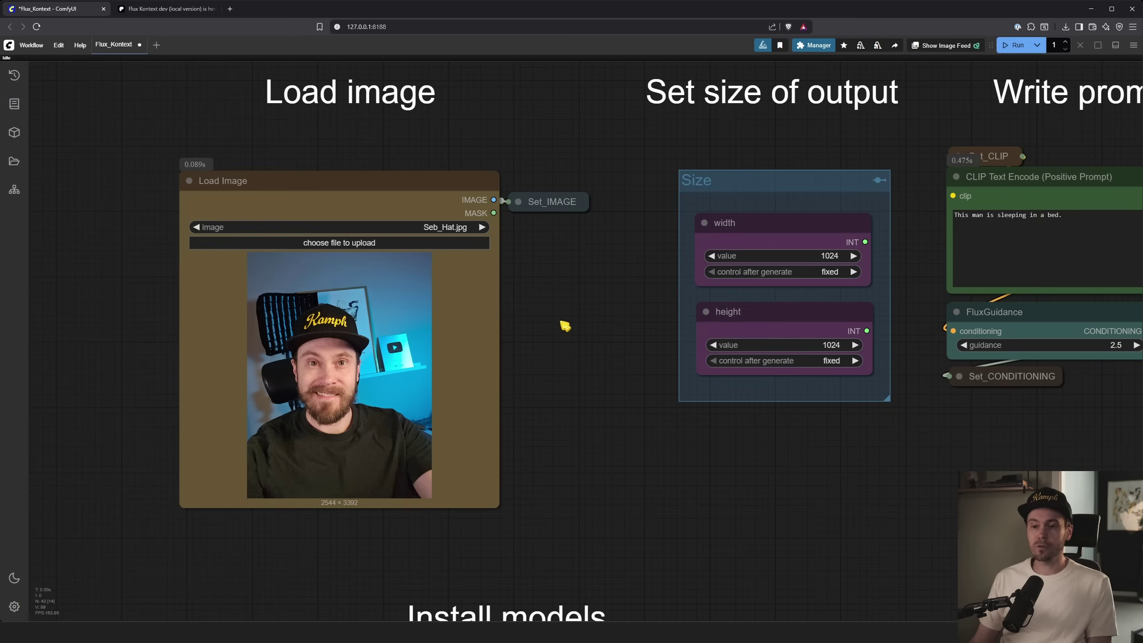
Check the workflow for missing custom nodes in ComfyUI Manager and close the manager.
scroll(565, 325, down, 8)
drag(701, 446, 581, 393)
scroll(521, 343, up, 4)
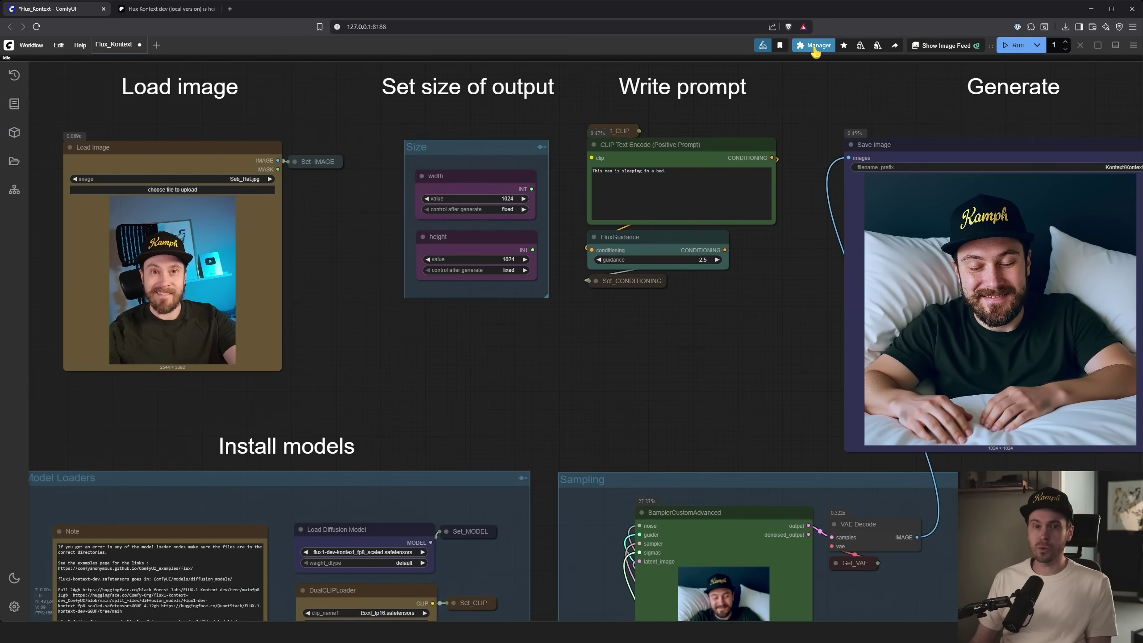
click(814, 47)
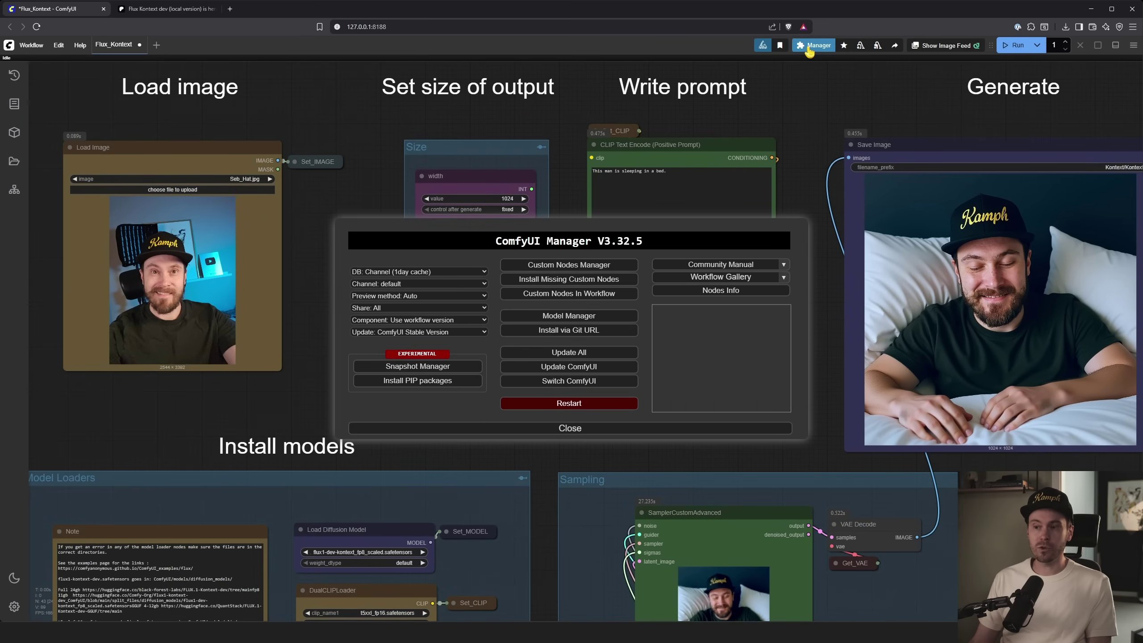
click(555, 283)
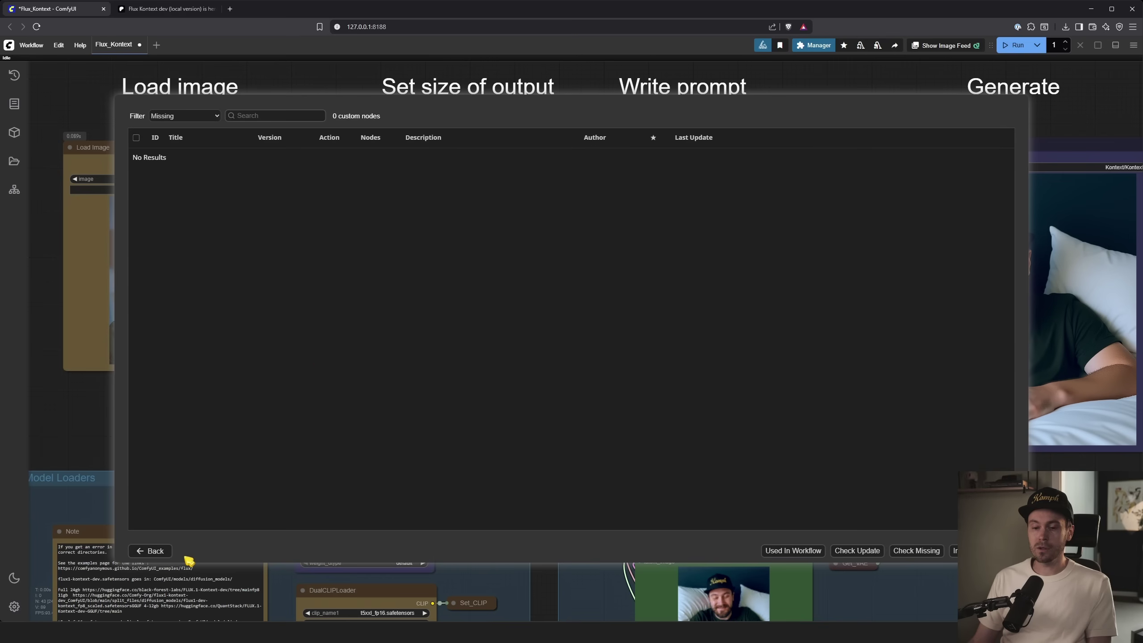
click(153, 551)
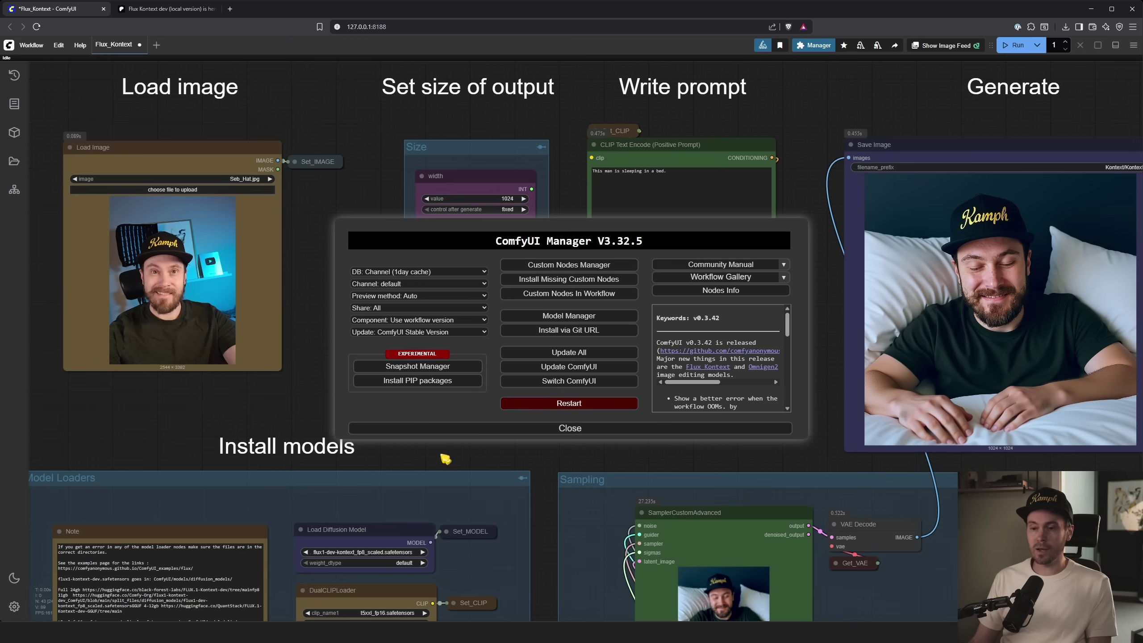
click(570, 427)
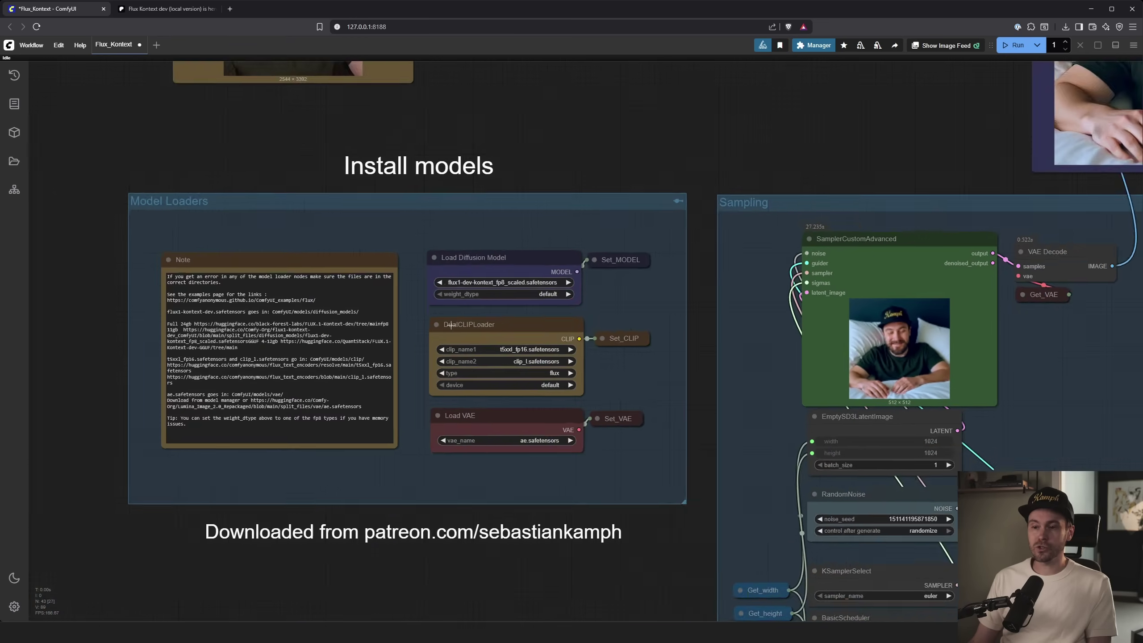
Examine the files chosen in the Load Diffusion Model, DualCLIPLoader and Load VAE nodes.
scroll(450, 325, up, 10)
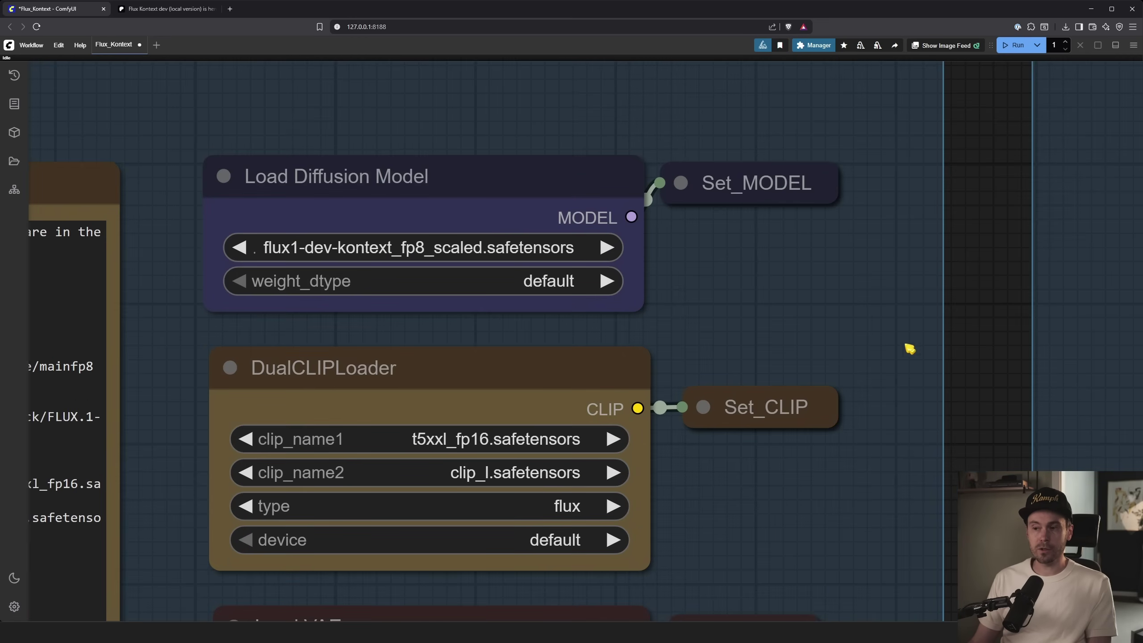
drag(950, 401, 1016, 204)
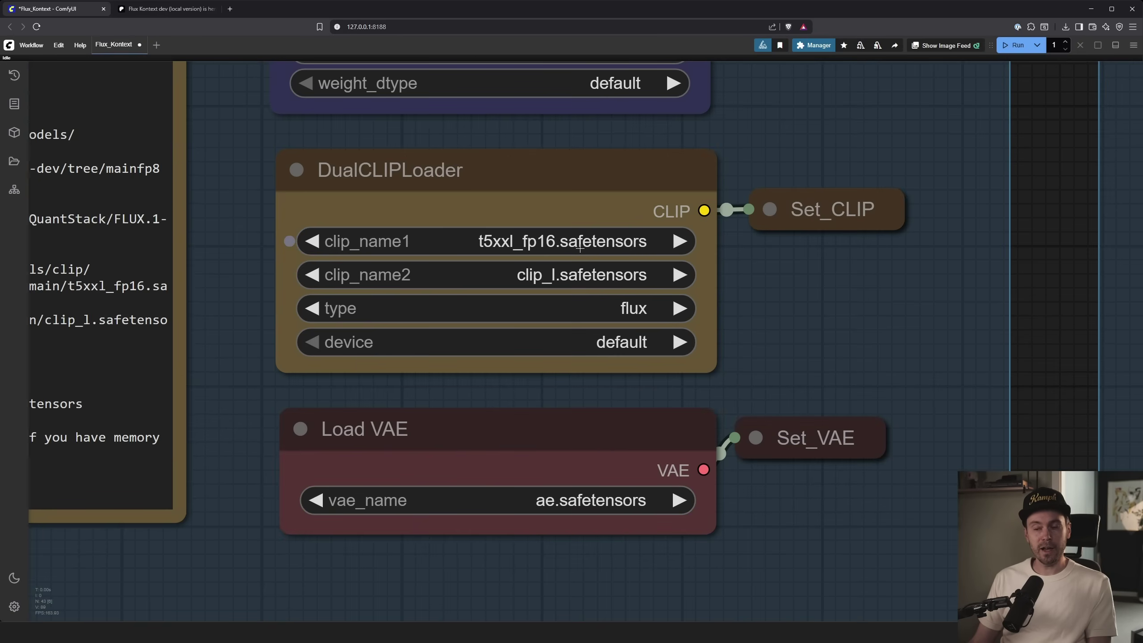
scroll(631, 316, down, 3)
drag(328, 302, 296, 362)
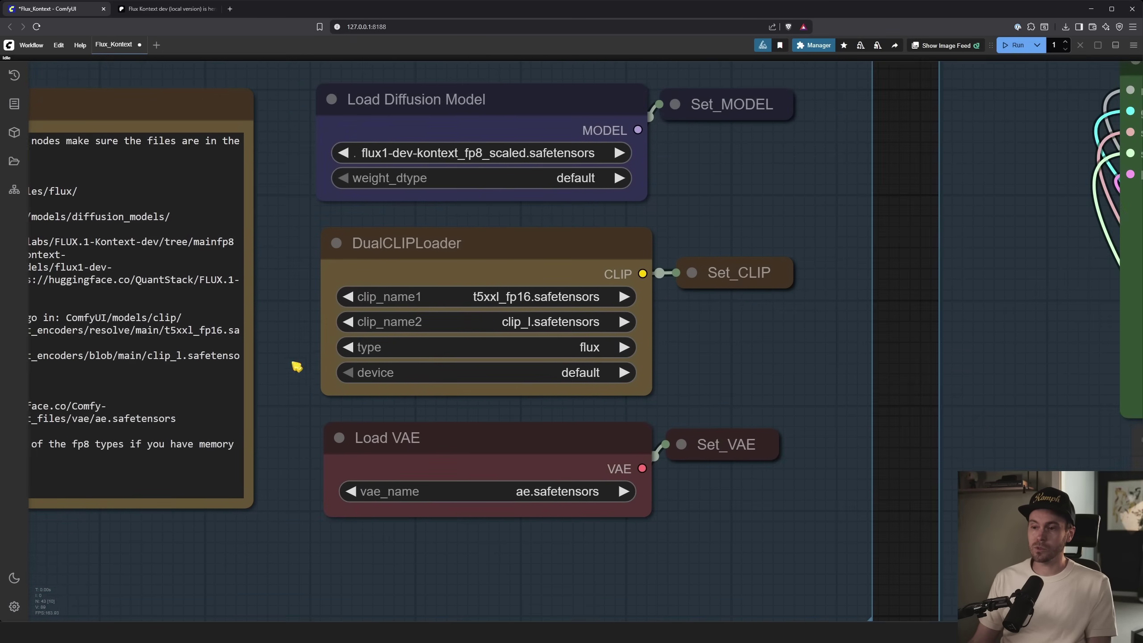
scroll(332, 347, up, 5)
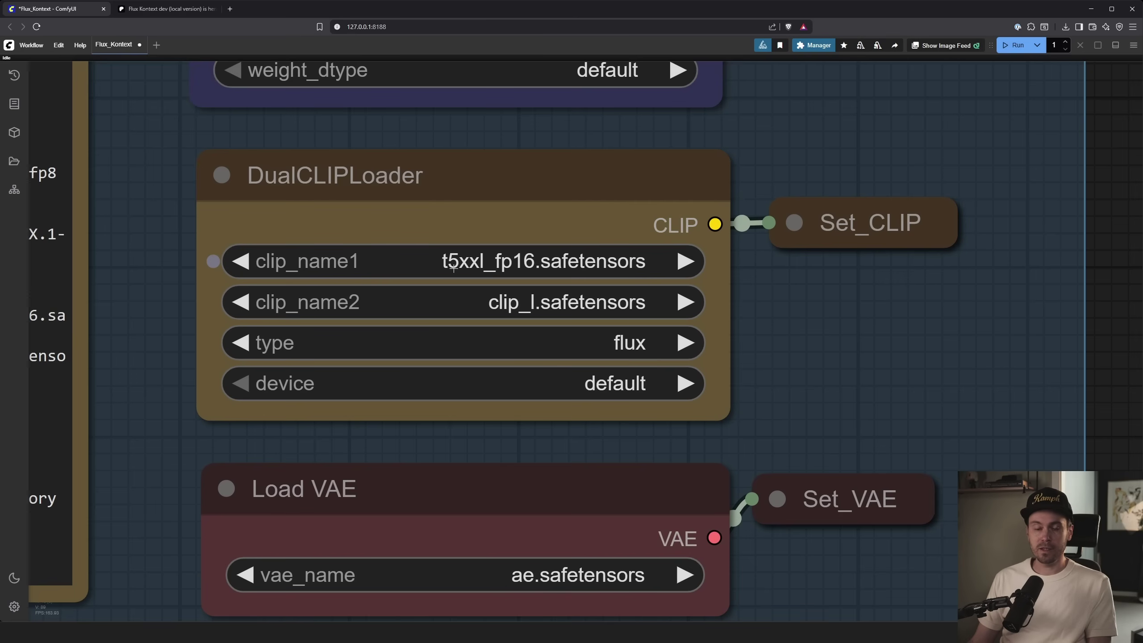
scroll(803, 386, down, 2)
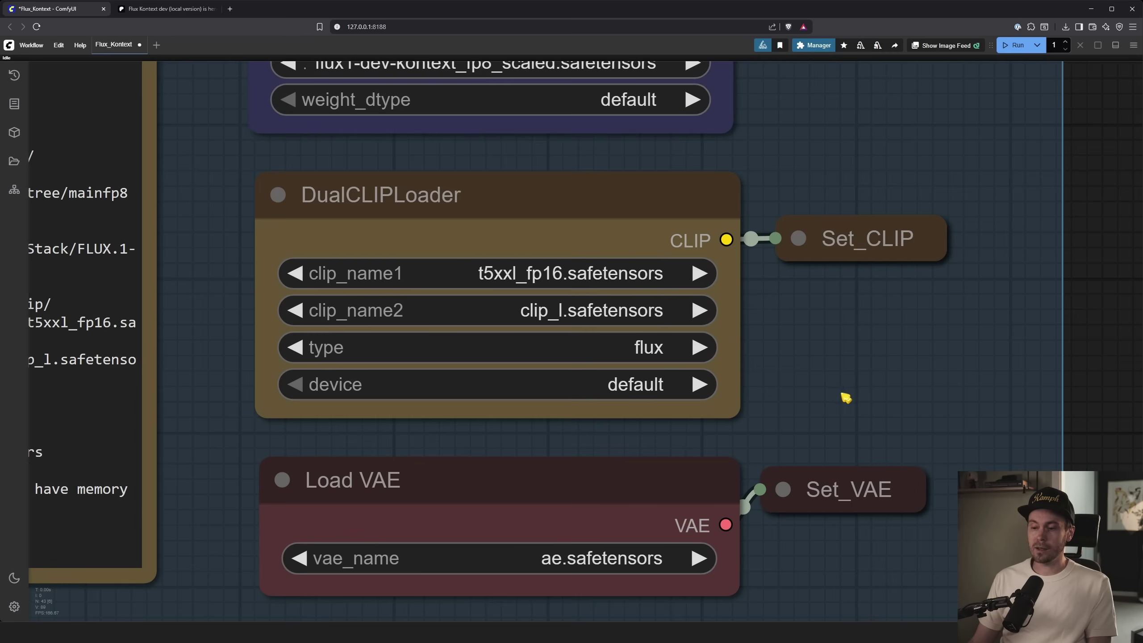
drag(845, 396, 790, 253)
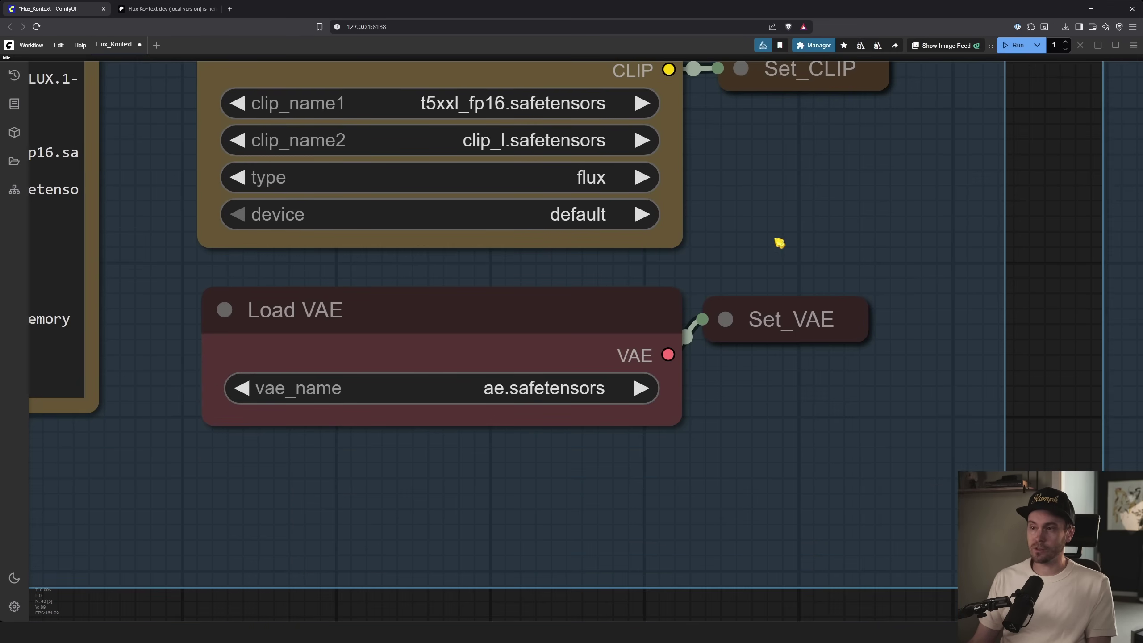
Search the Model Manager for ae.safetensors, highlight the FLUX.1 VAE model's filename, and return to the loader nodes.
click(812, 45)
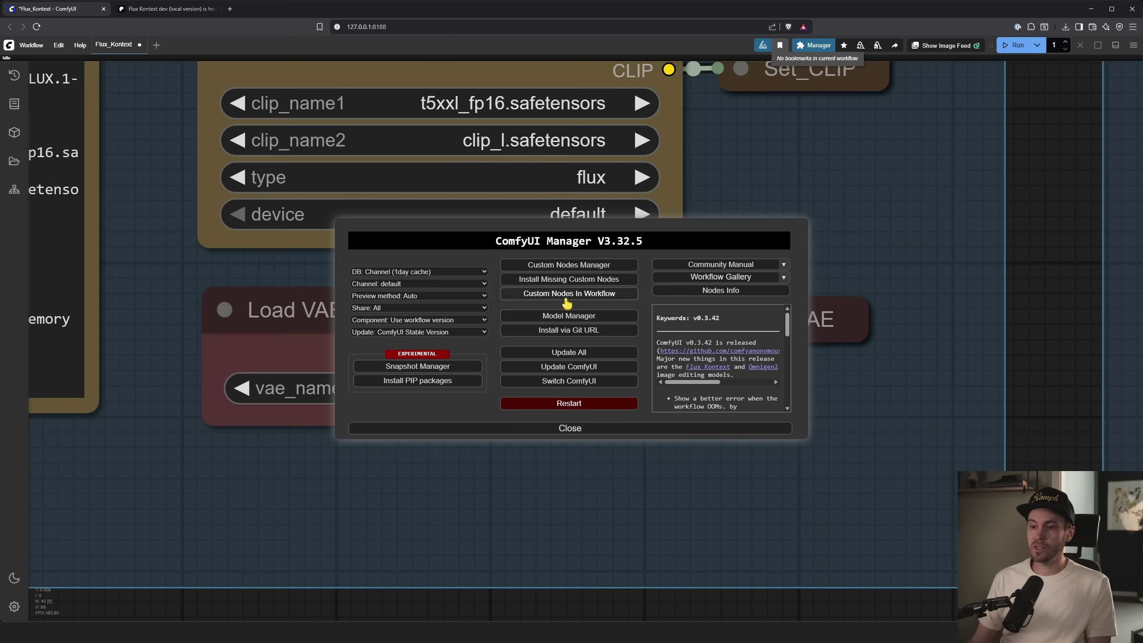
click(558, 314)
click(405, 118)
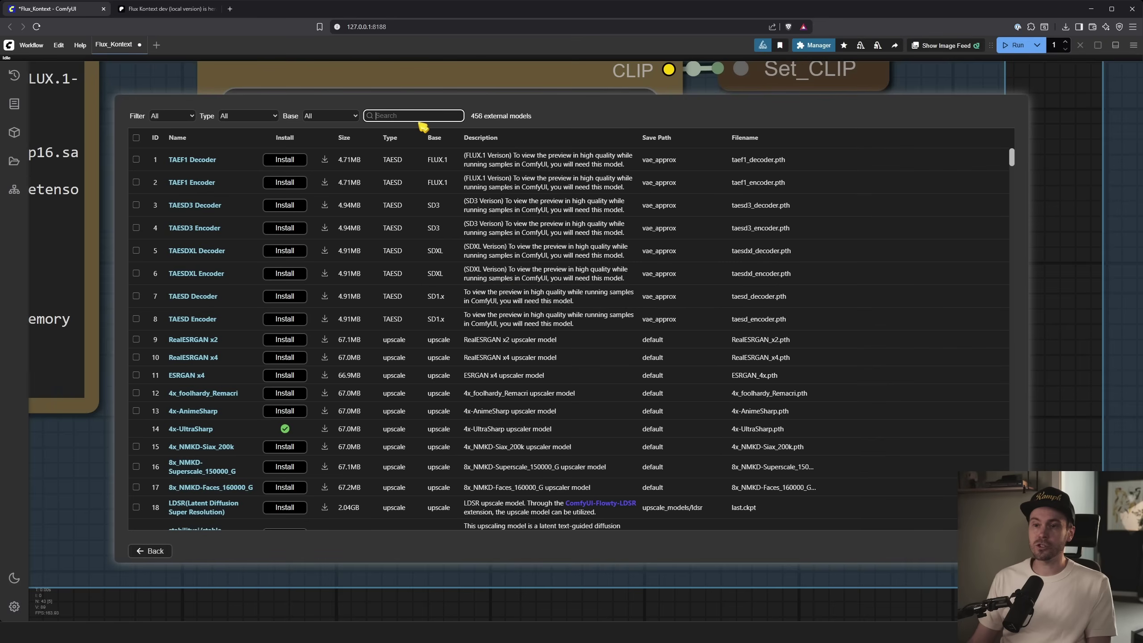
text(ae.safe)
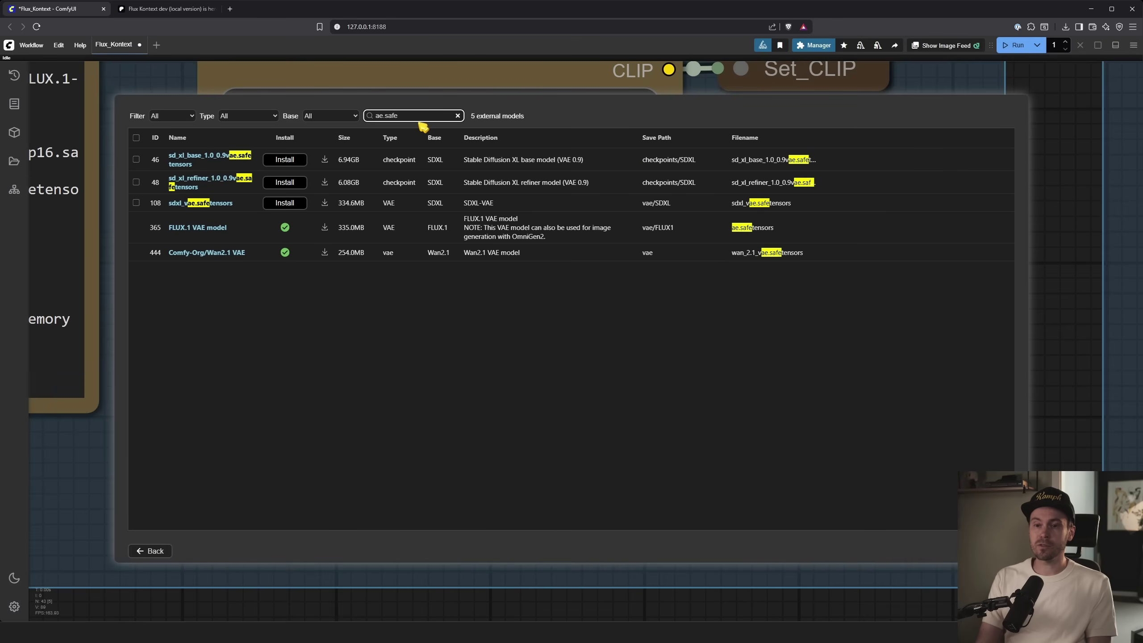
text(tensors)
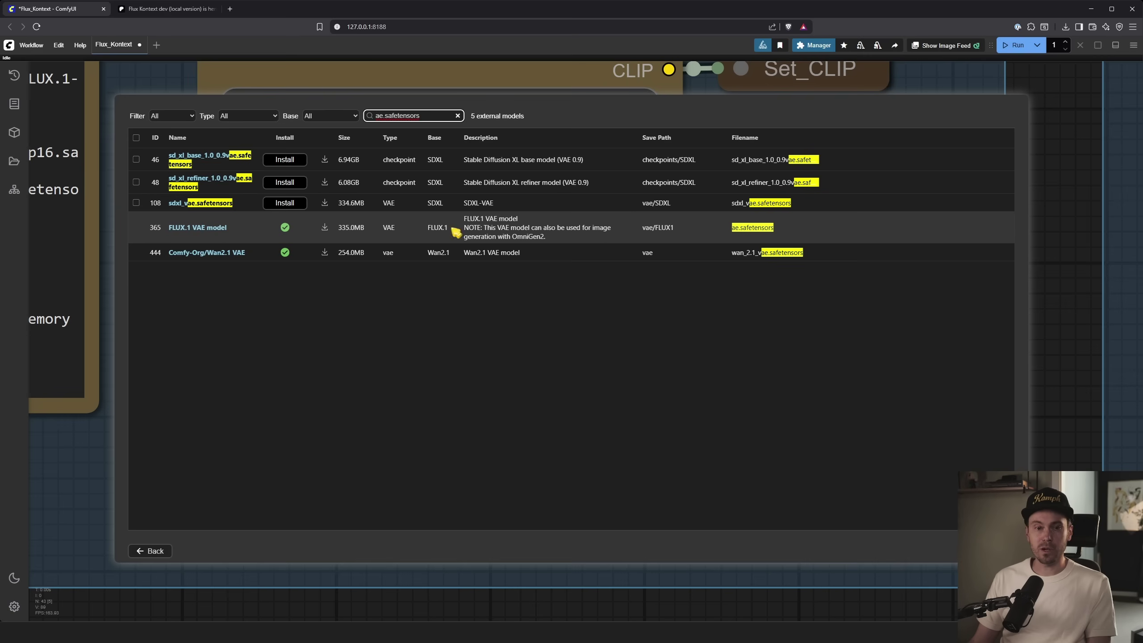
drag(782, 233, 729, 230)
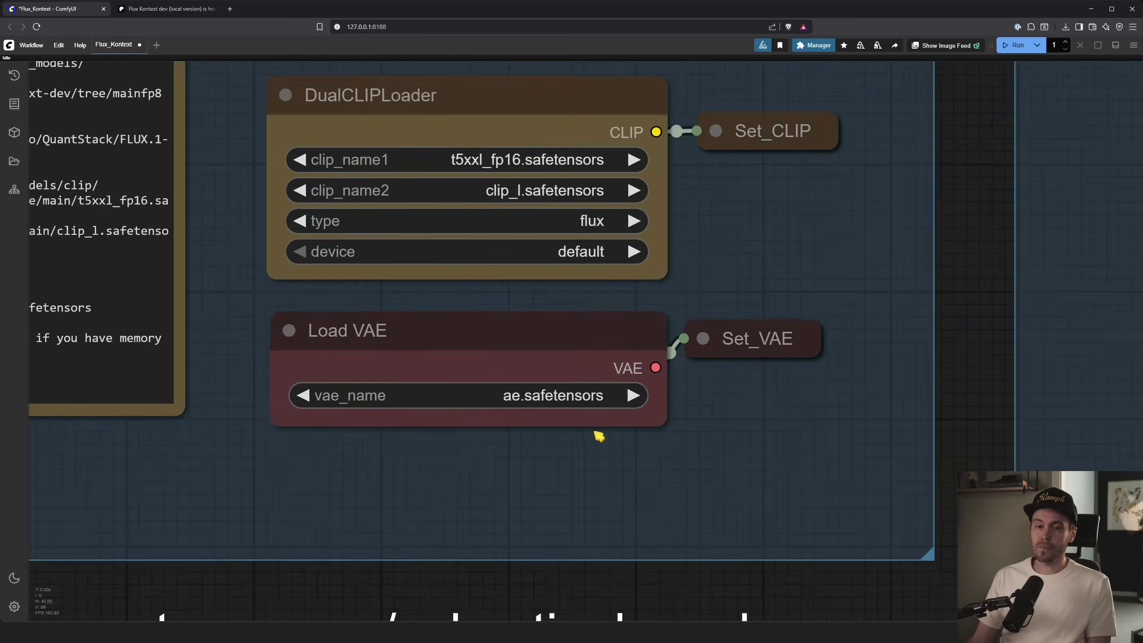
scroll(594, 433, down, 3)
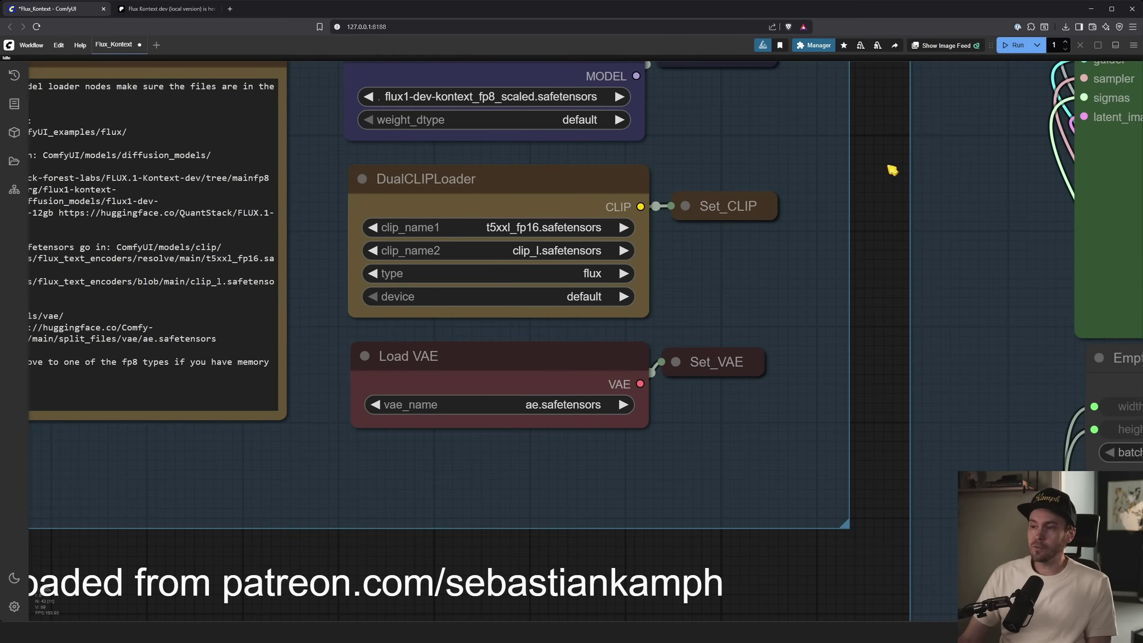
Refresh the node definitions in the workflow and view the source picture chosen in the Load Image node.
drag(890, 168, 877, 246)
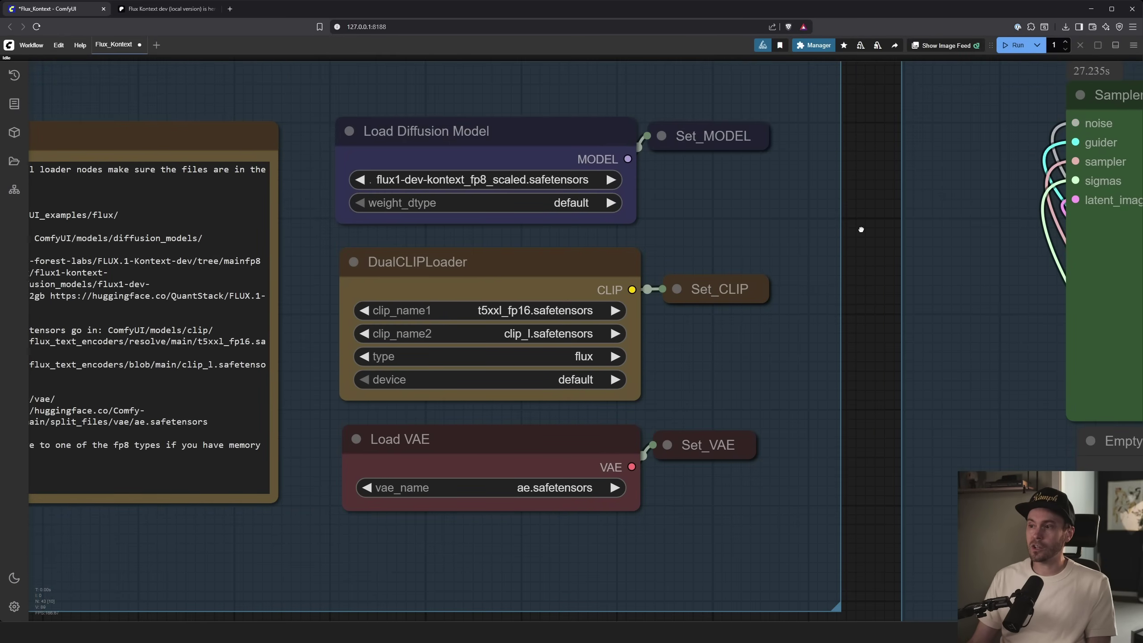
key(r)
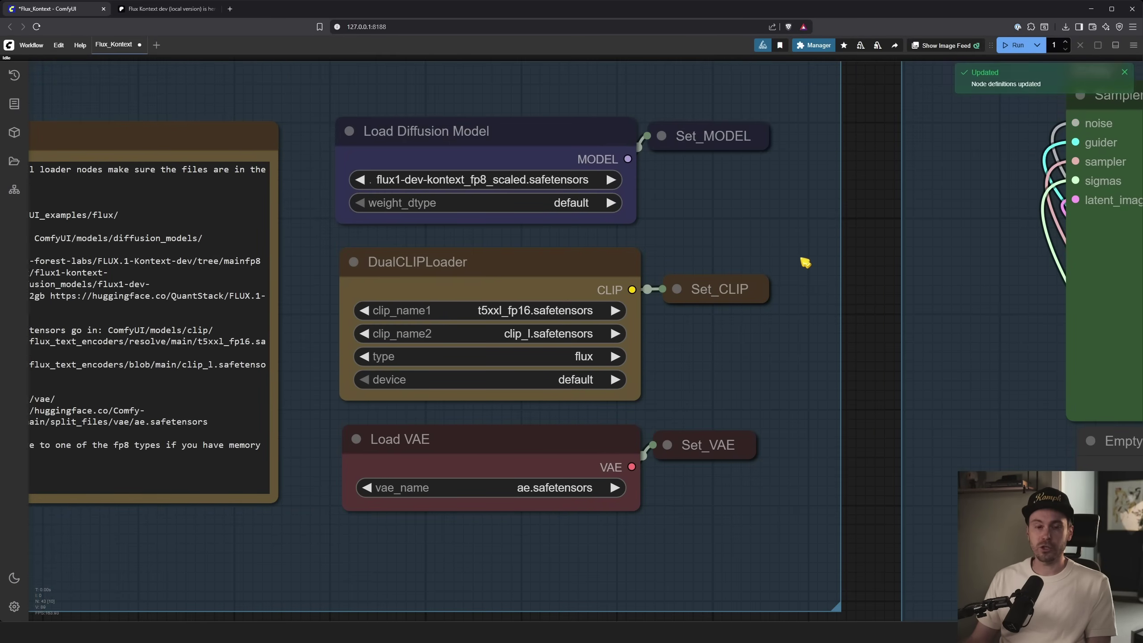
scroll(791, 283, down, 8)
drag(791, 283, 391, 224)
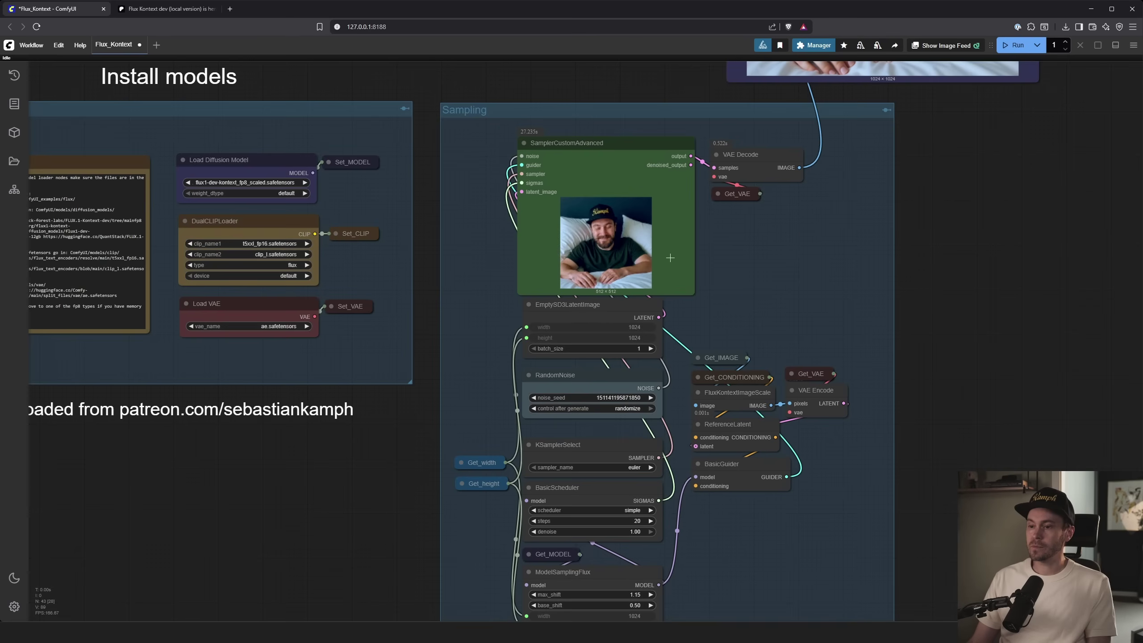
drag(921, 395, 844, 463)
drag(500, 165, 885, 522)
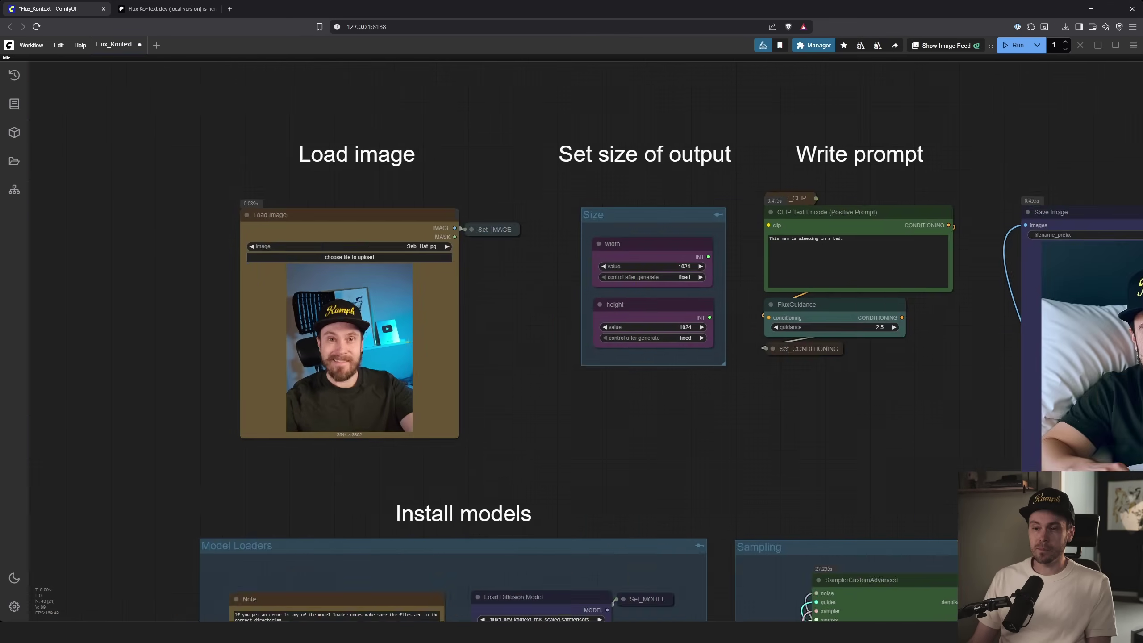
scroll(407, 342, up, 5)
scroll(342, 361, up, 2)
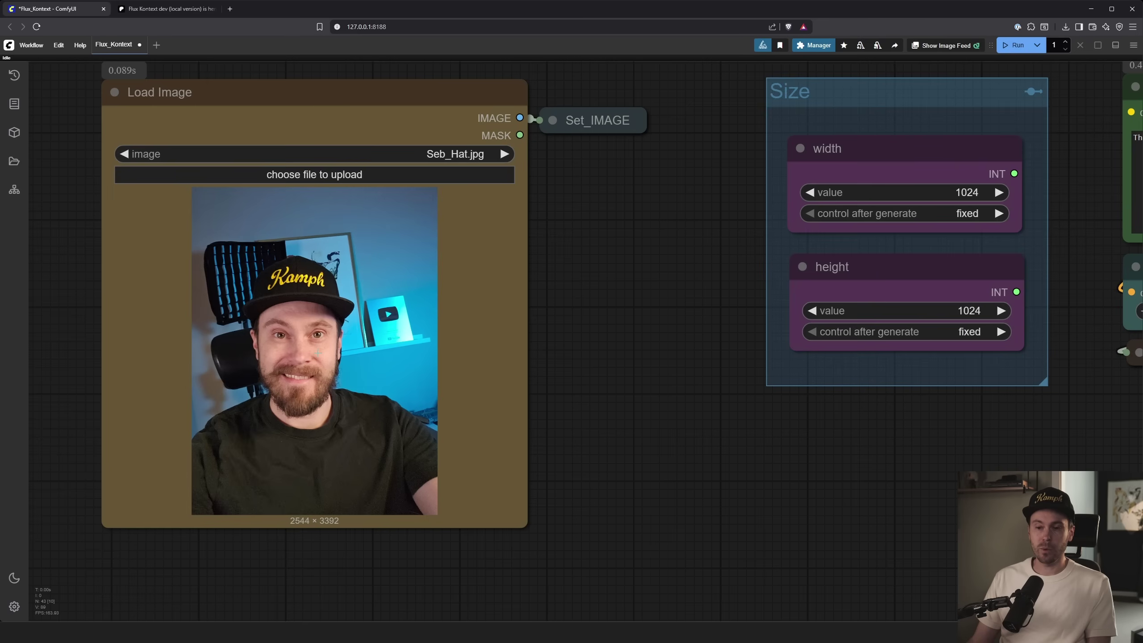
Set the output size to a width of 1344 and a height of 768 in the Size group.
drag(661, 236, 135, 339)
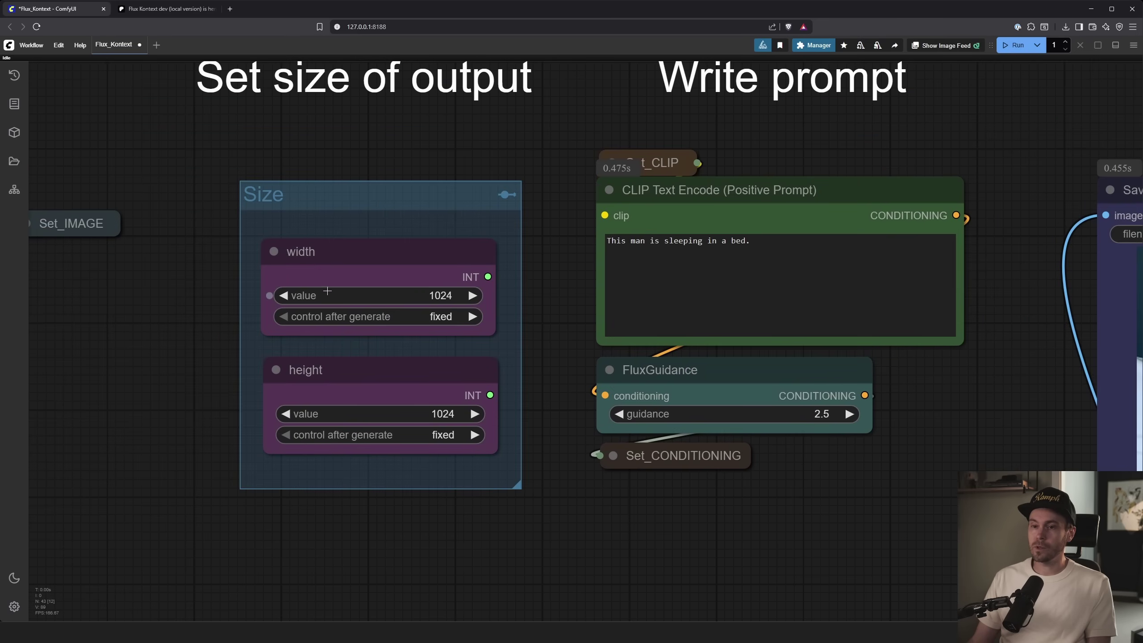
click(442, 295)
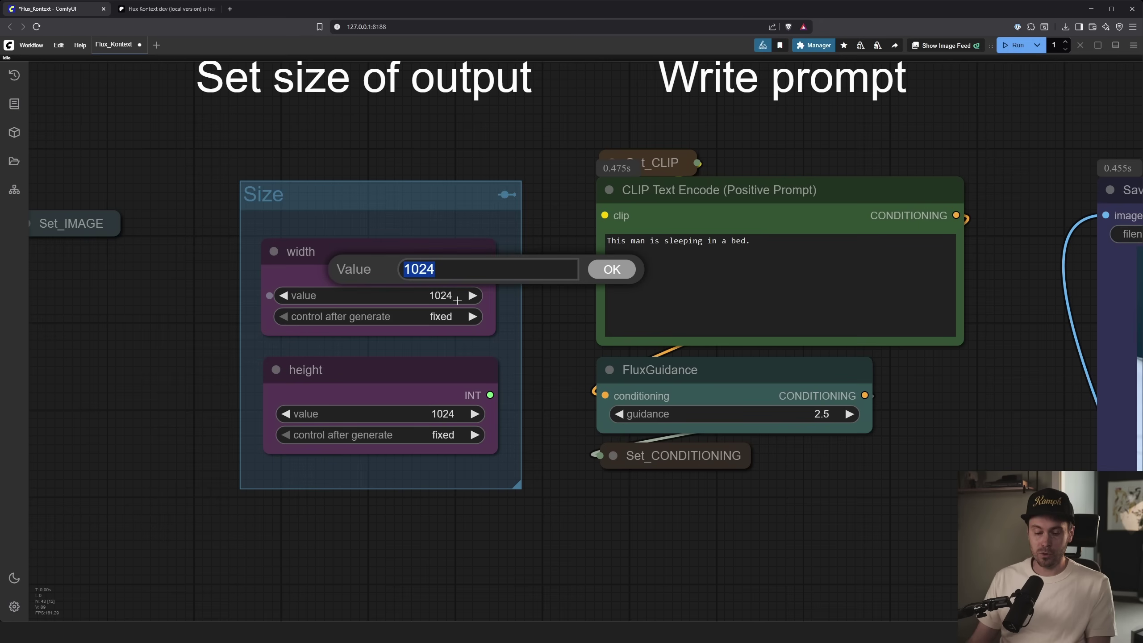
text(1344)
key(Return)
click(439, 414)
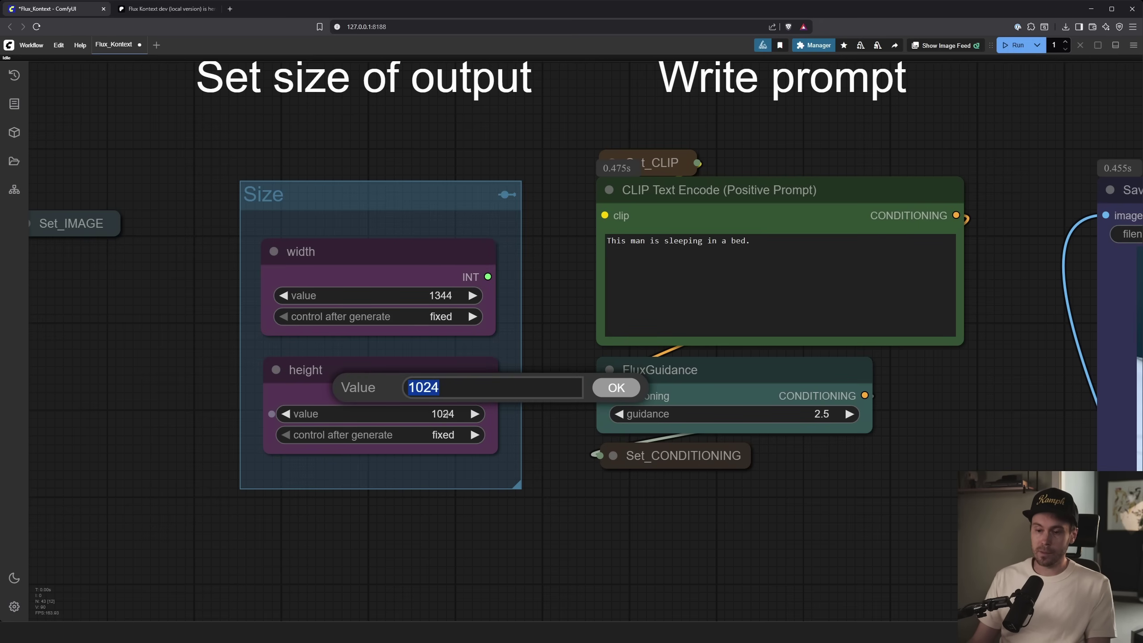
text(768)
key(Return)
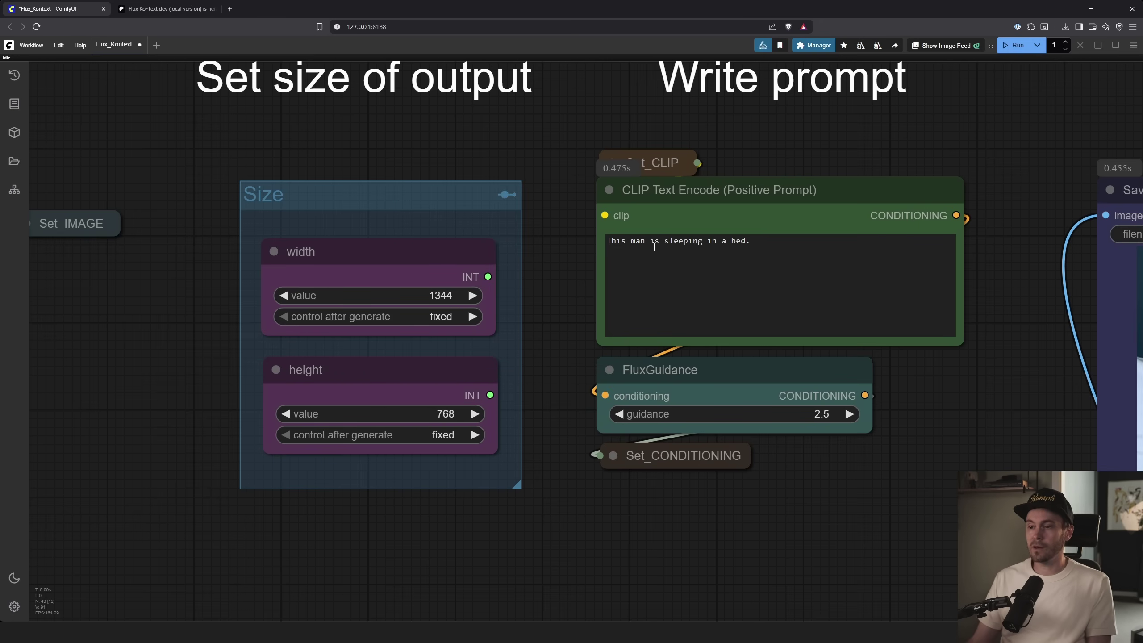
Change the positive prompt to "This man is riding a motorcycle near a beautiful lake".
drag(905, 163, 536, 156)
drag(411, 240, 292, 240)
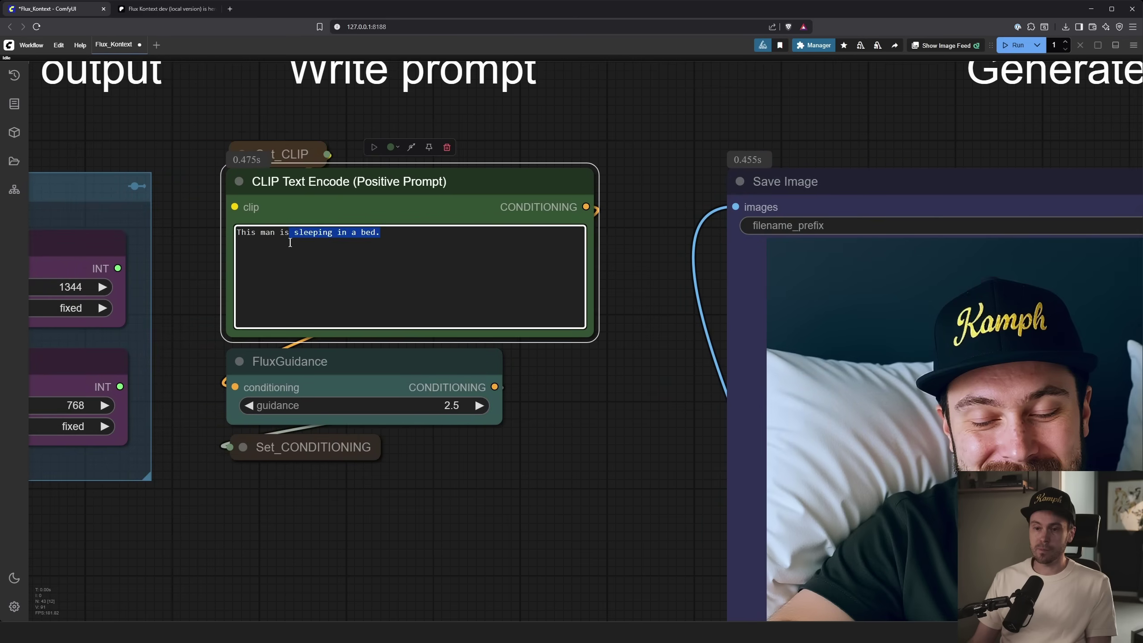
key(BackSpace)
text(riding)
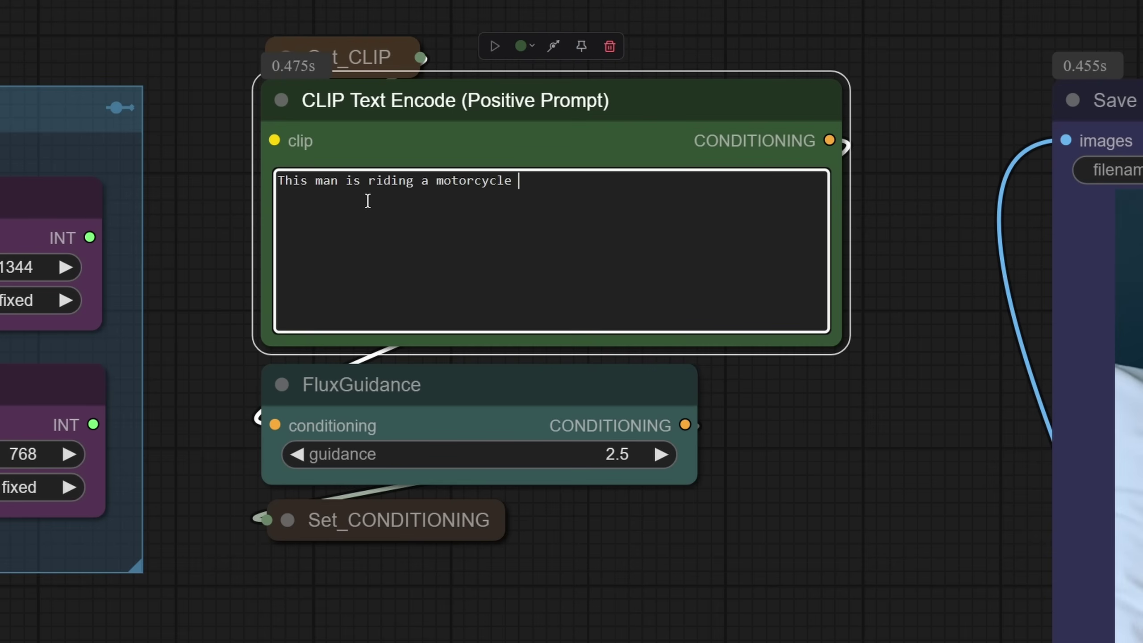
text(beautiful lake)
click(868, 220)
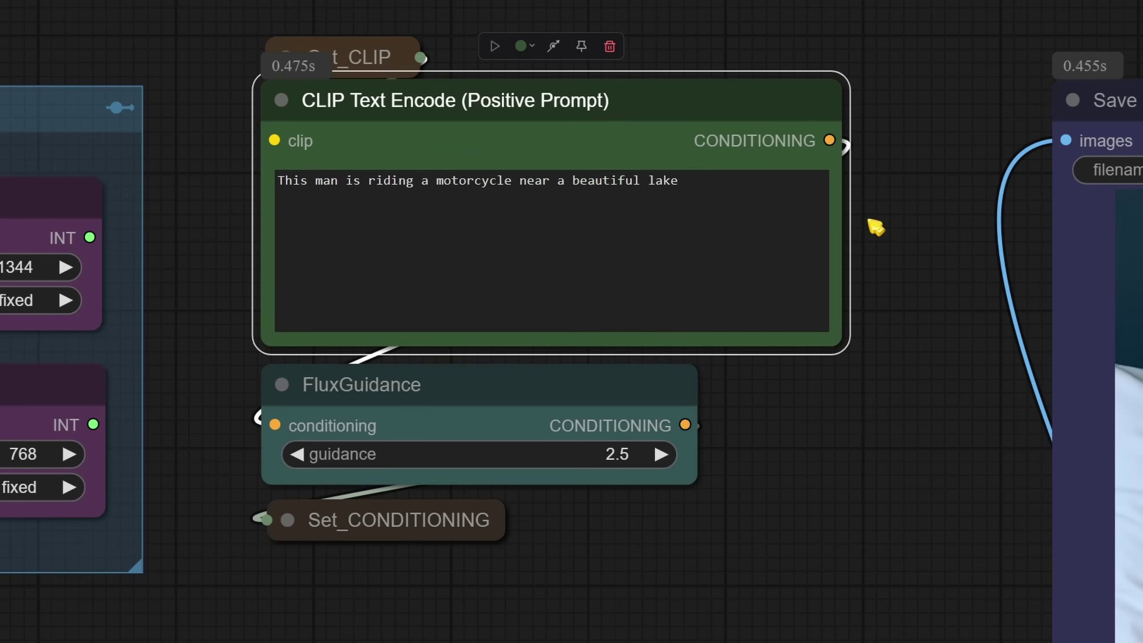
Run the workflow and monitor the image preview in the SamplerCustomAdvanced node up close.
click(1013, 46)
scroll(513, 481, down, 5)
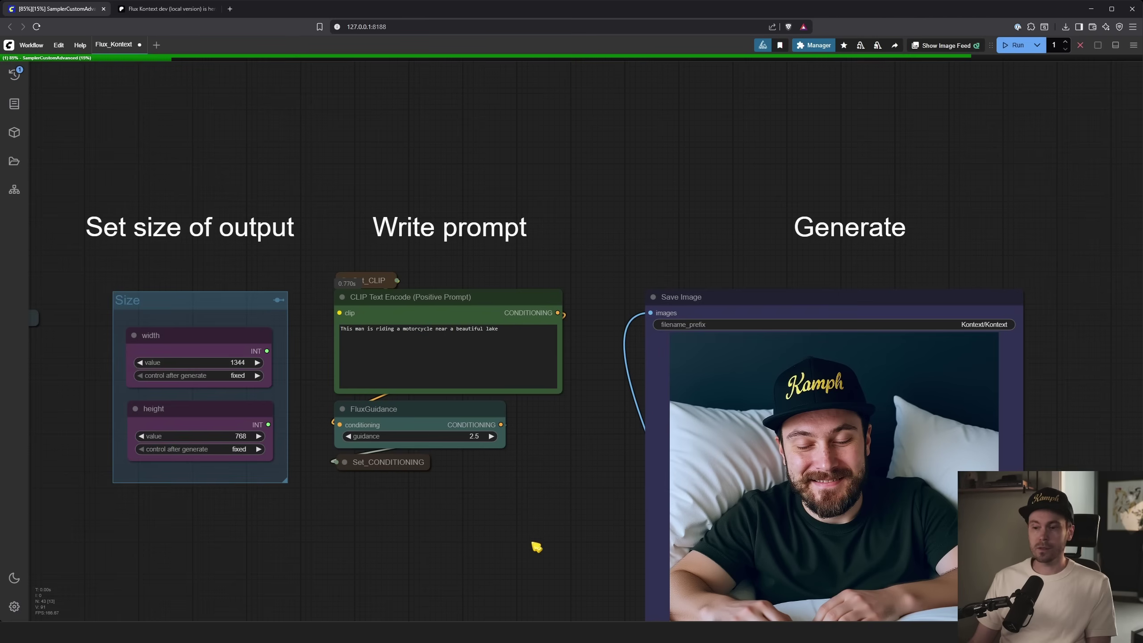
drag(535, 547, 596, 232)
scroll(320, 372, down, 3)
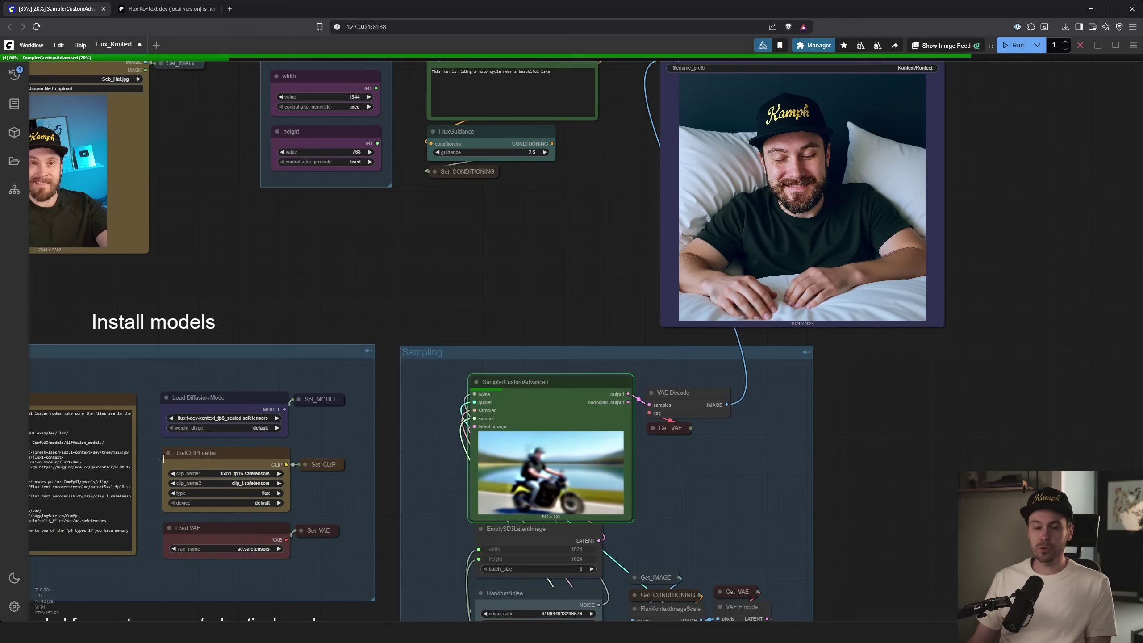
drag(541, 361, 464, 287)
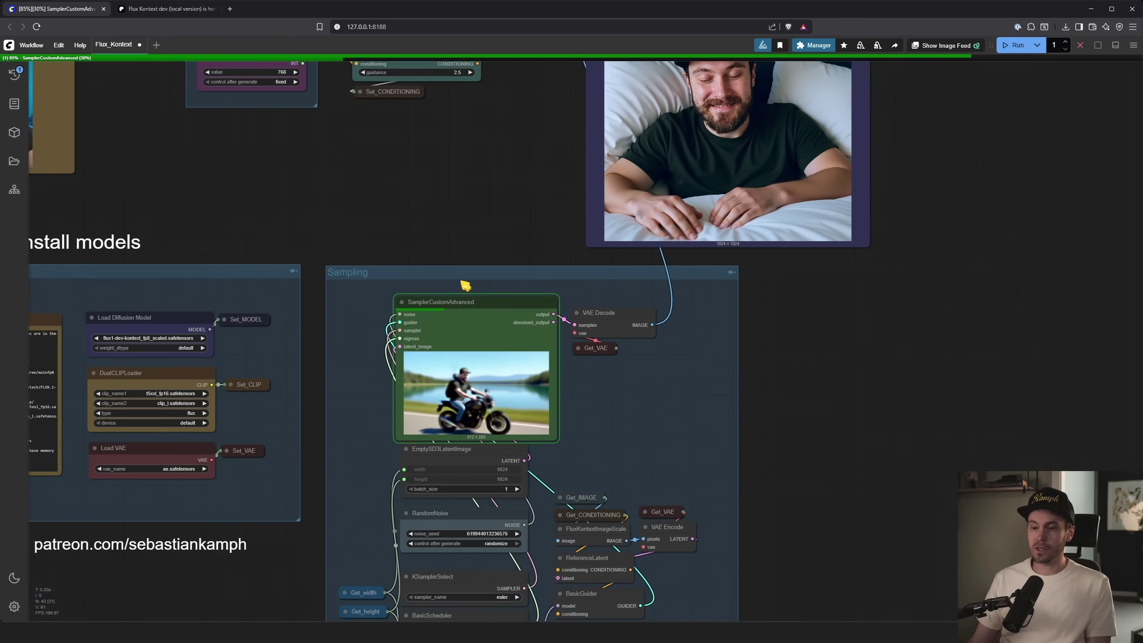
scroll(478, 412, up, 12)
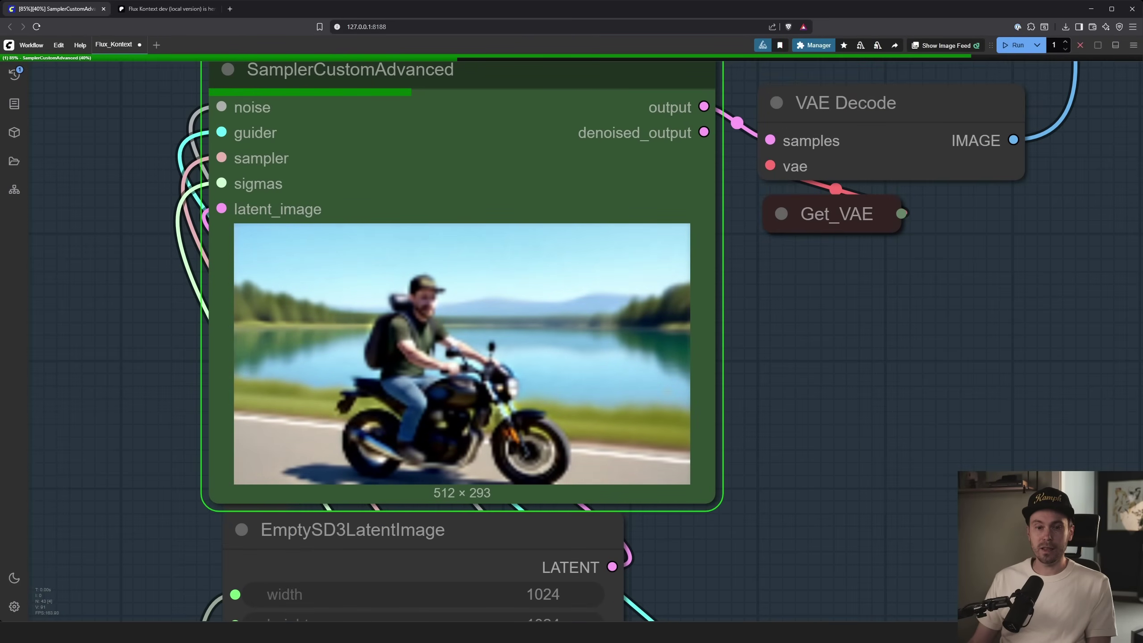
scroll(666, 391, up, 1)
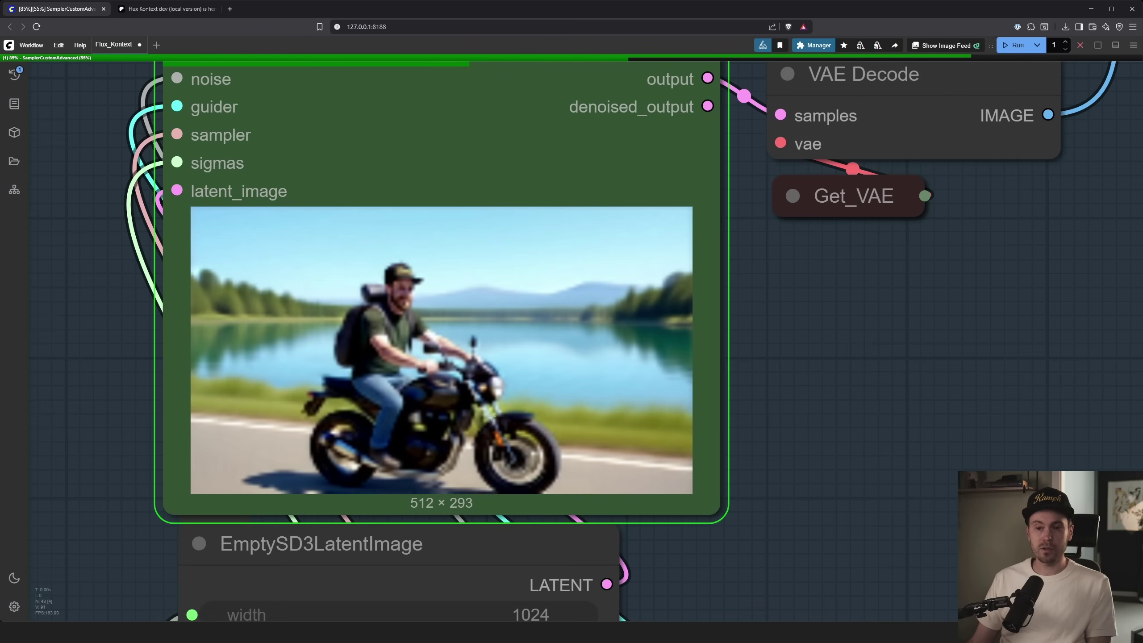
scroll(392, 282, up, 4)
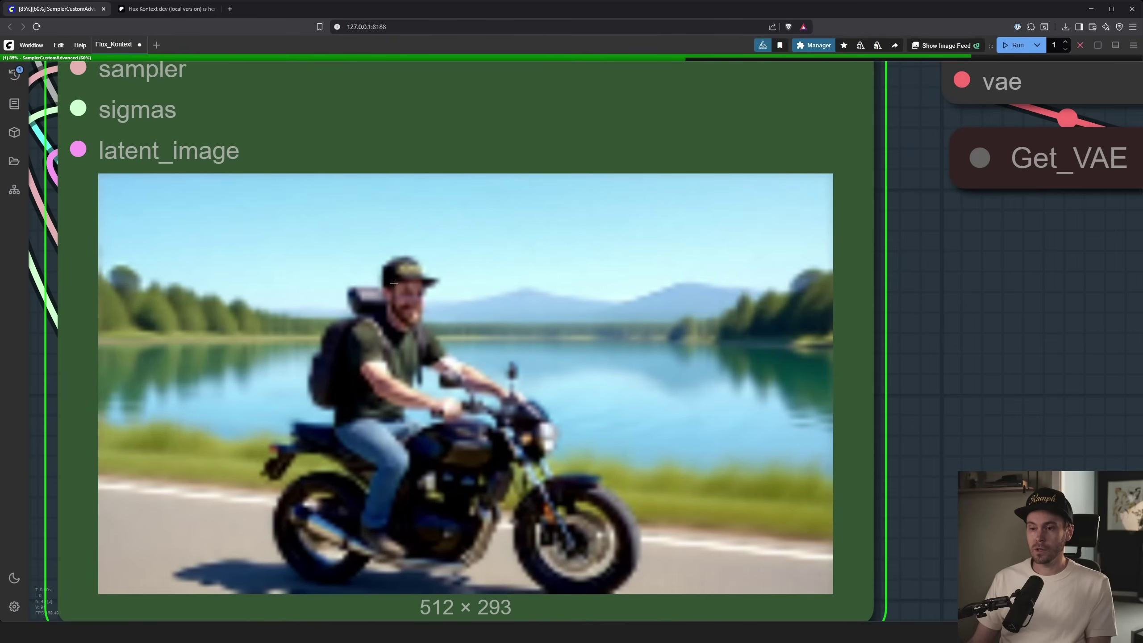
scroll(408, 273, down, 1)
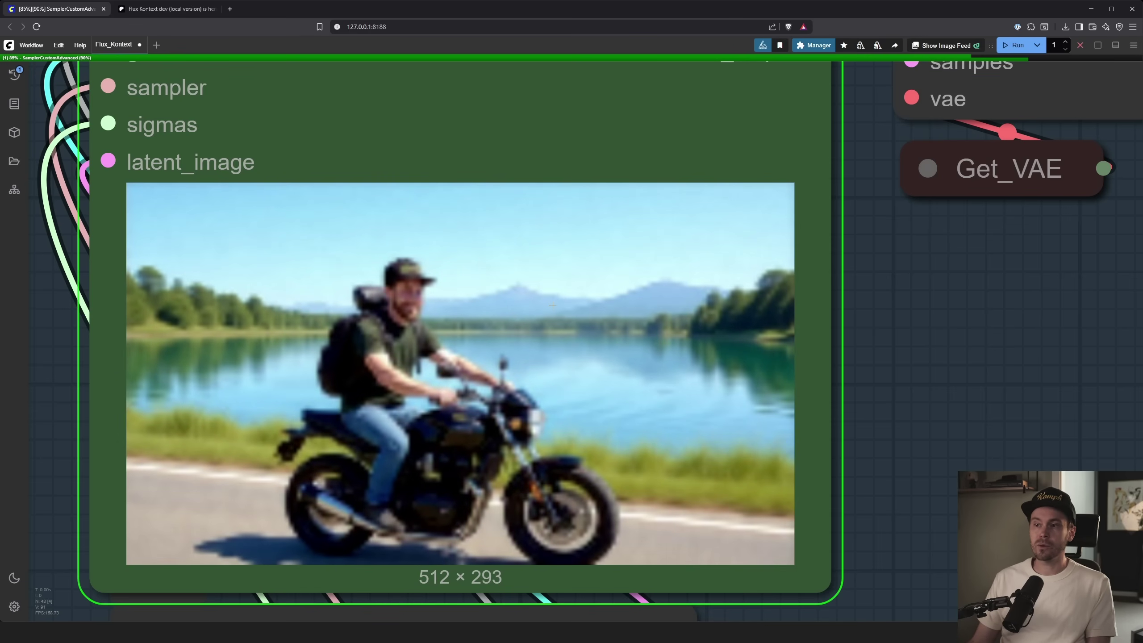
scroll(547, 310, down, 10)
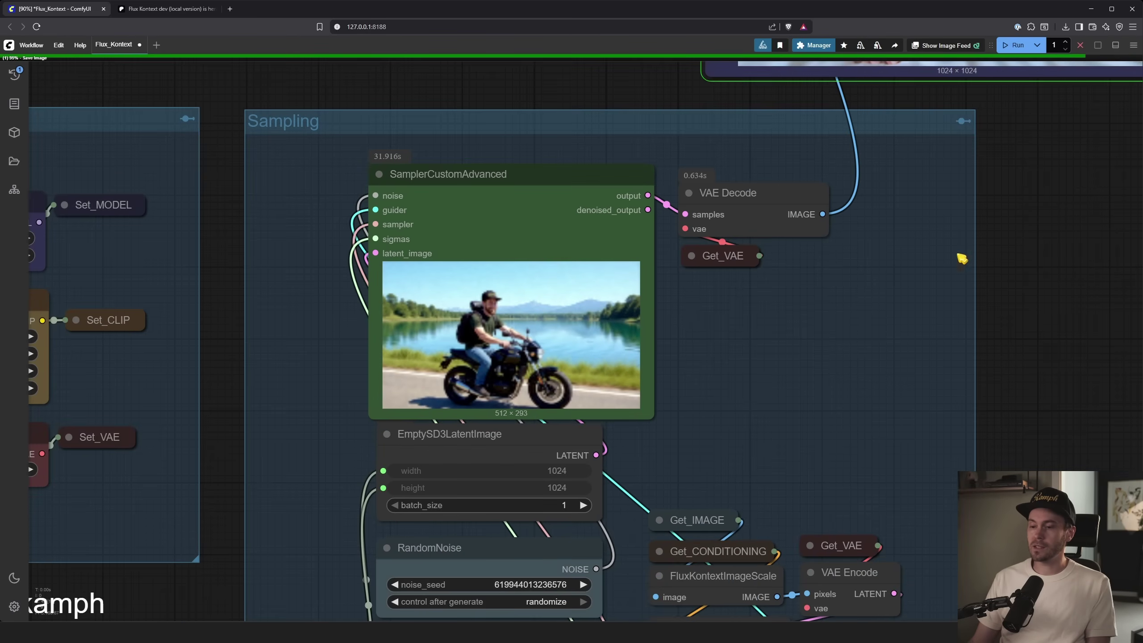
Inspect the generated image up close in the Save Image node, then return to the overview of the prompt and size nodes.
drag(1071, 171, 811, 523)
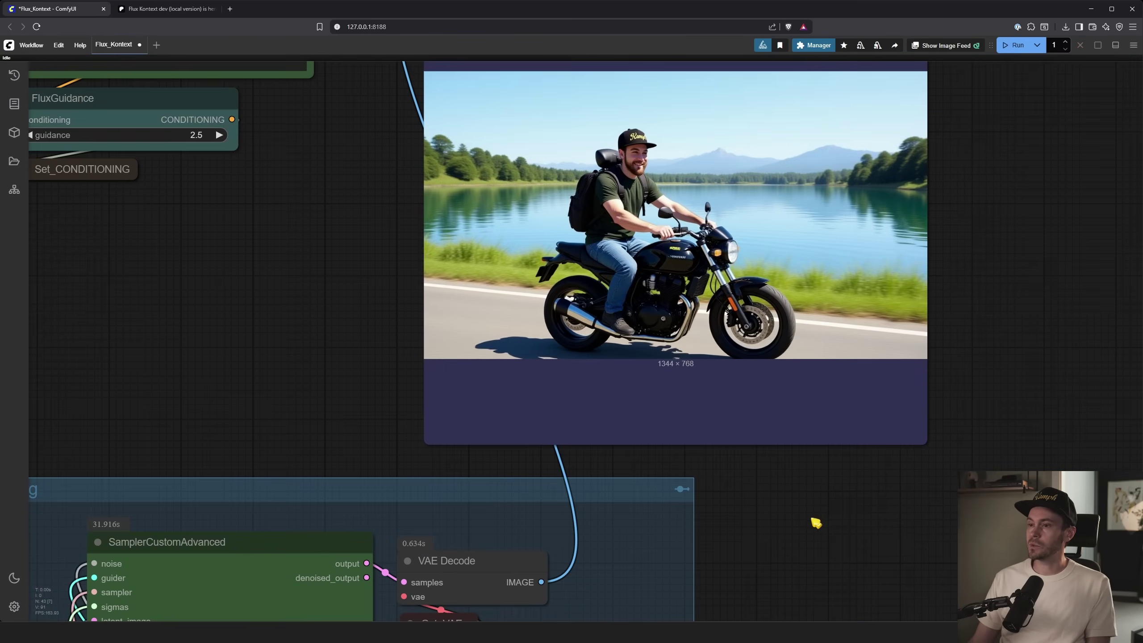
drag(1013, 314, 839, 447)
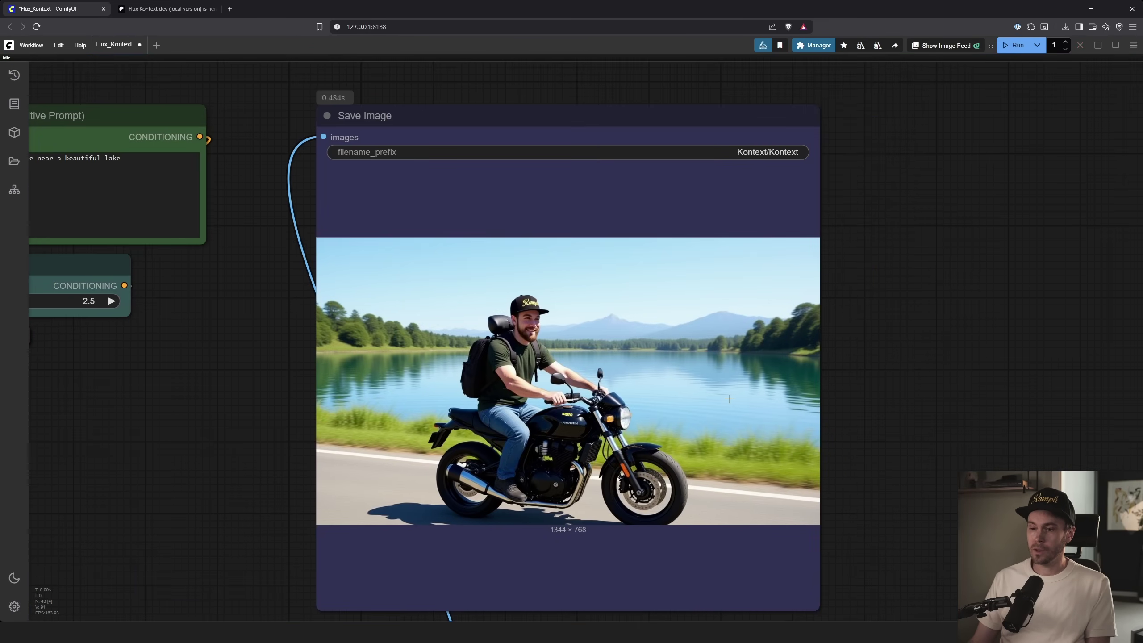
scroll(729, 399, up, 5)
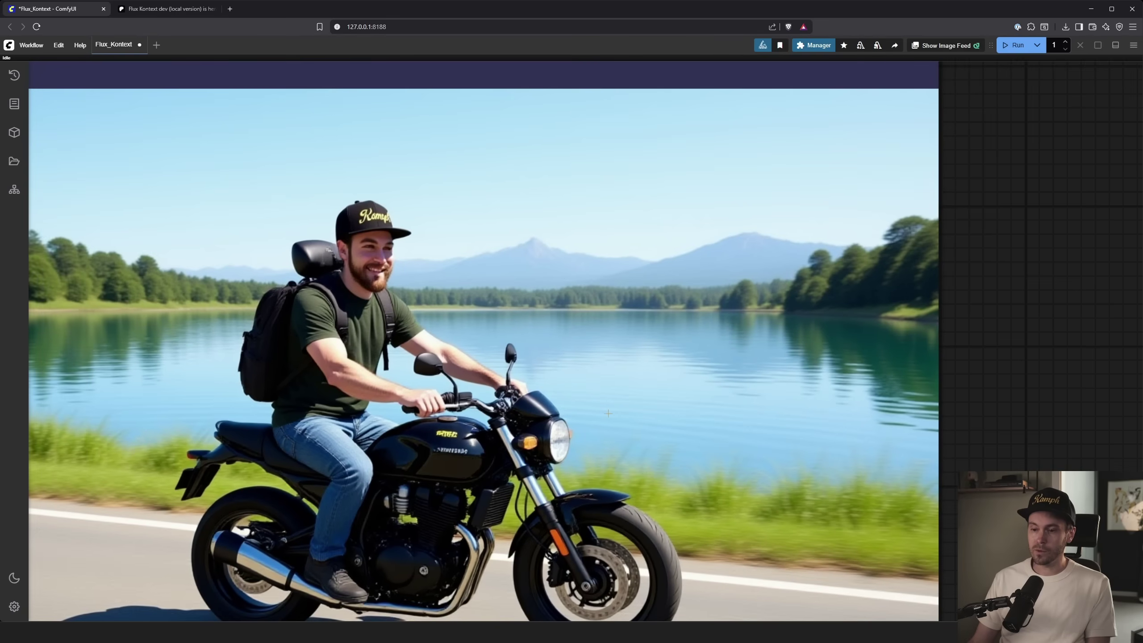
scroll(608, 413, down, 3)
drag(872, 445, 922, 414)
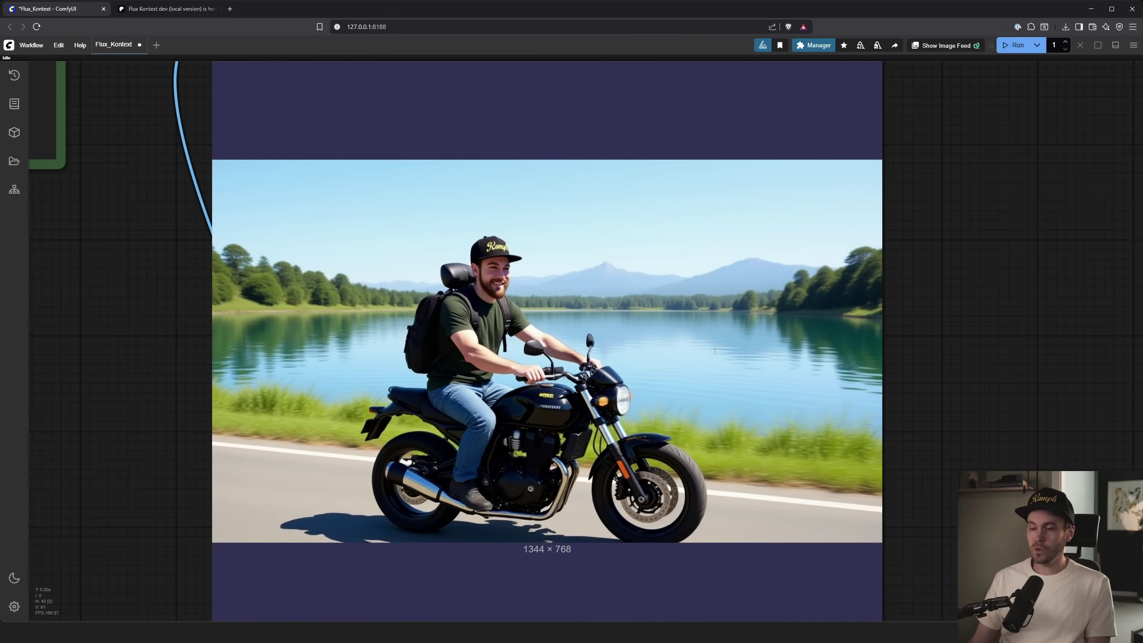
right_click(938, 397)
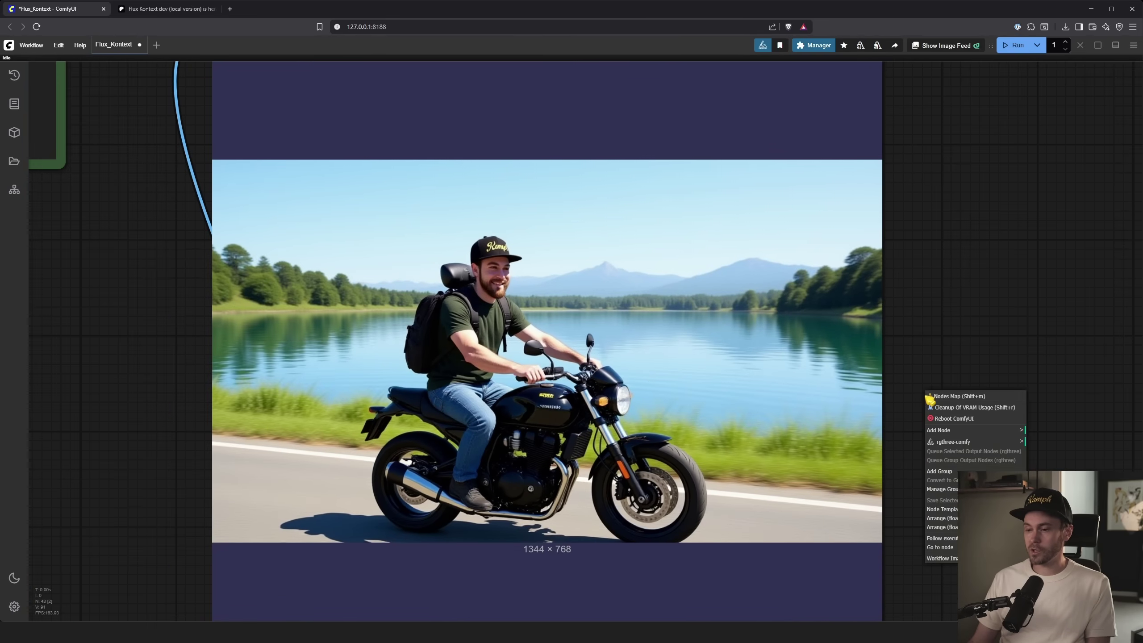
scroll(951, 426, down, 2)
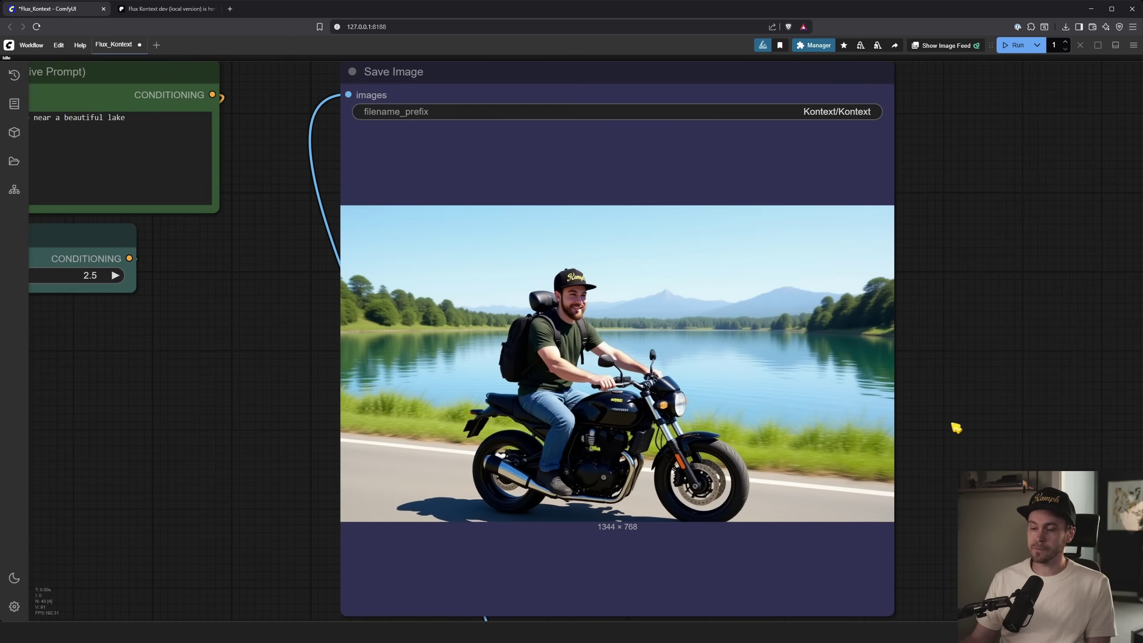
scroll(956, 428, down, 5)
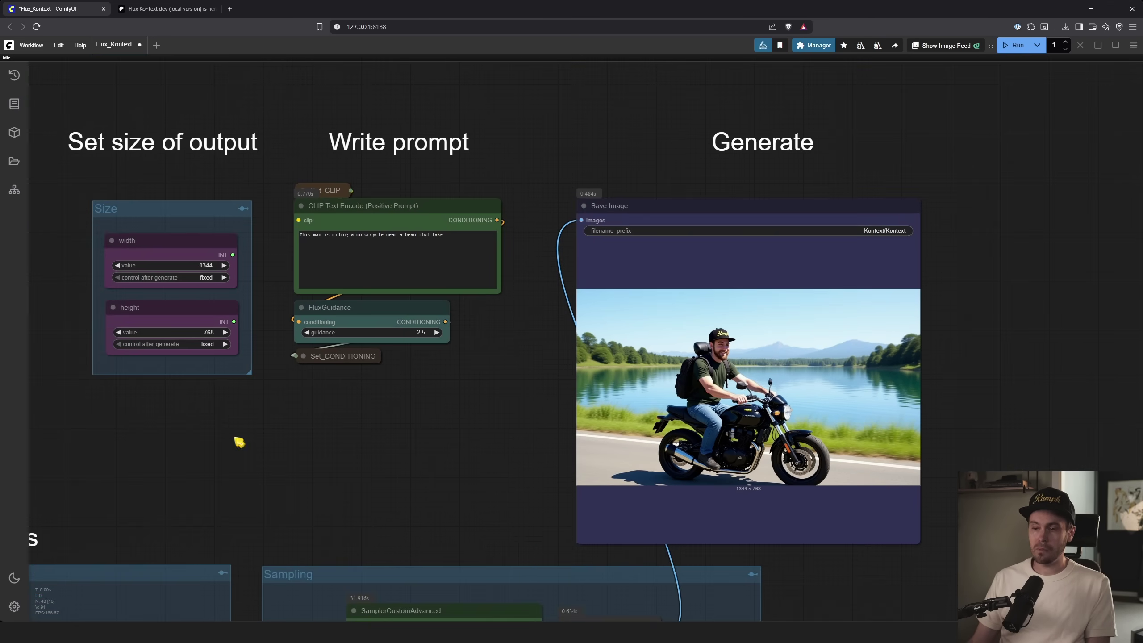
Change the positive prompt to "This man is an anime character eating in a restaurant. A chat bubble reads: "Hello beautiful people!"" and run the workflow.
drag(237, 439, 672, 435)
scroll(770, 358, up, 5)
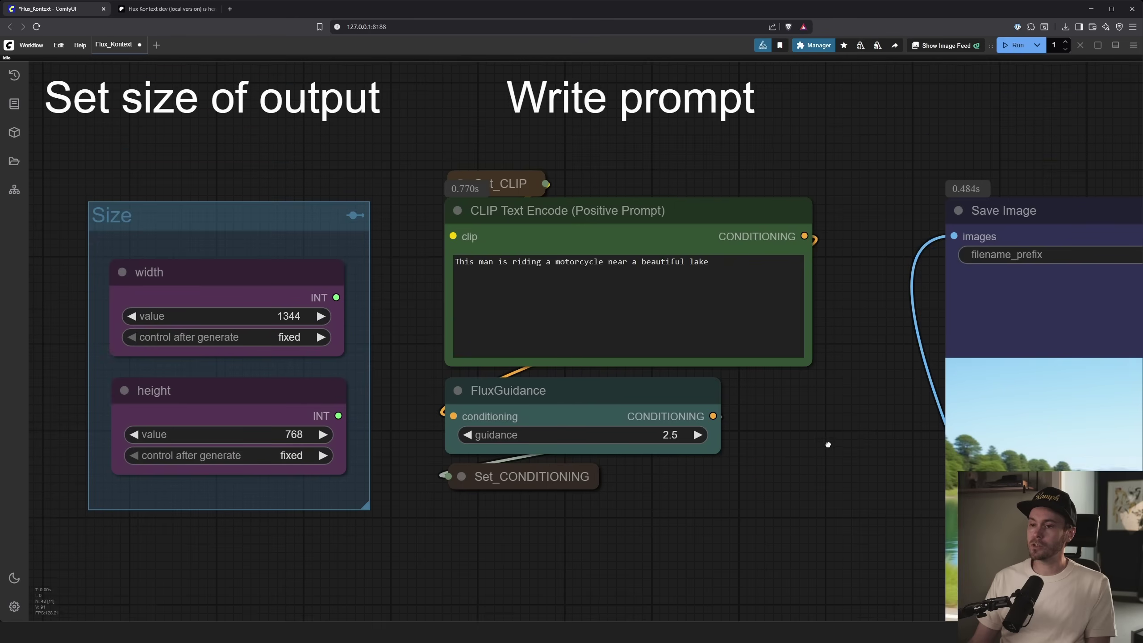
drag(720, 190, 385, 189)
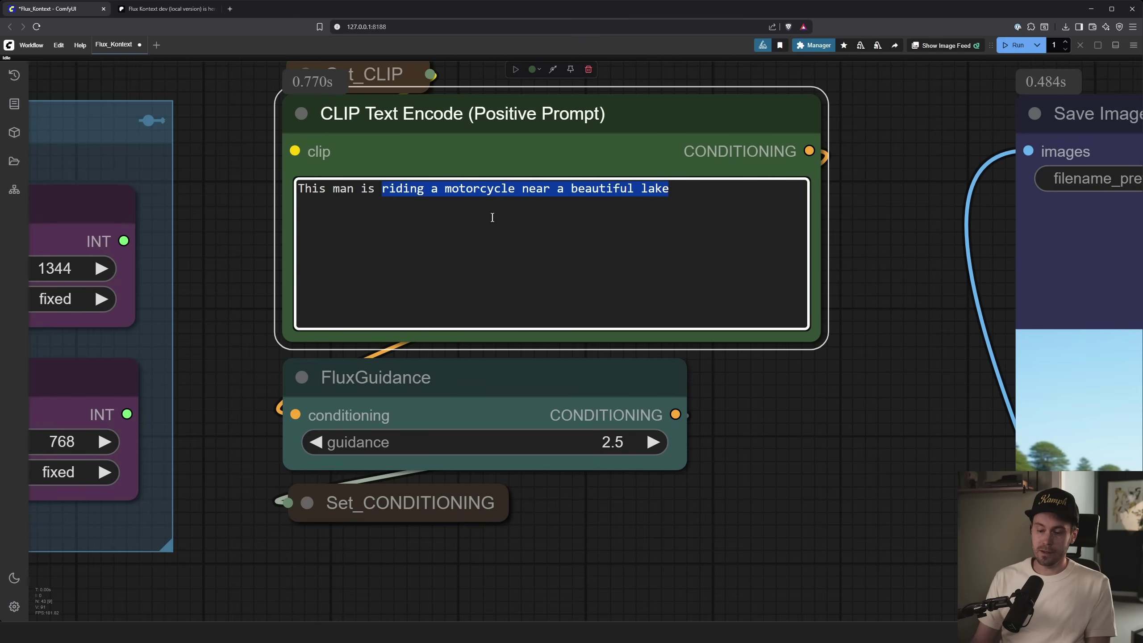
text(an anime charact)
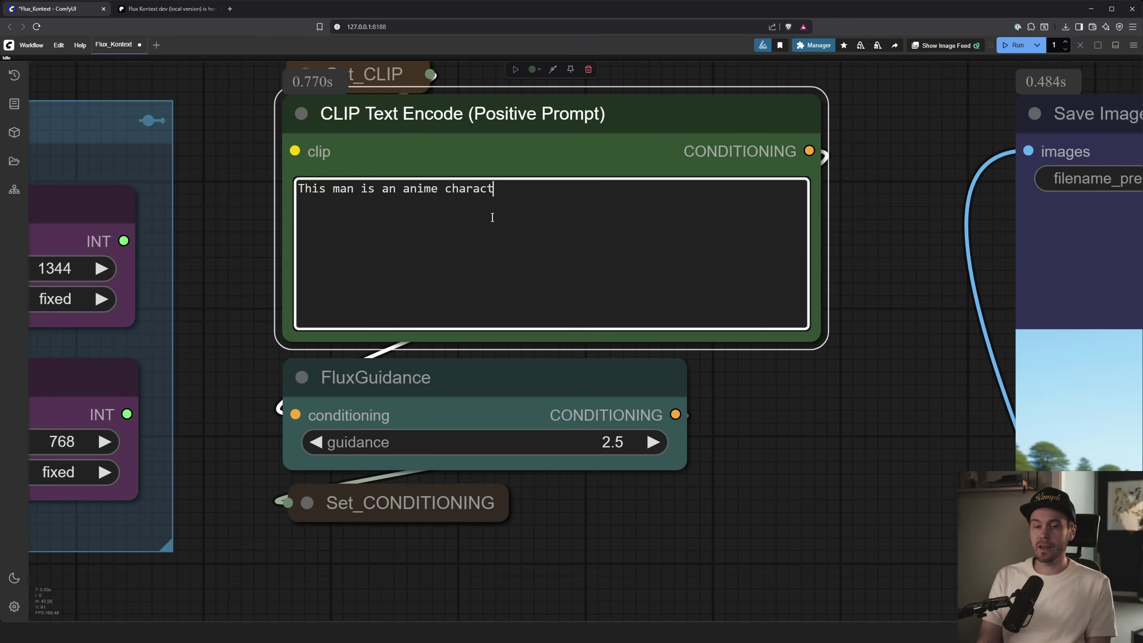
text(er eating in a rest)
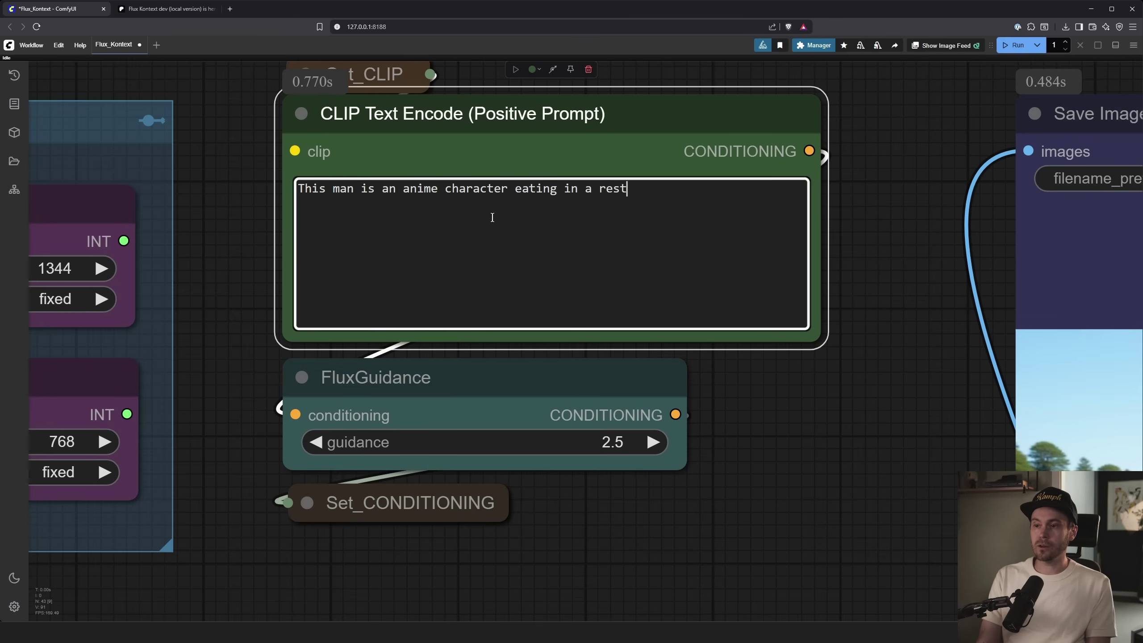
text(aurant. A chat bu)
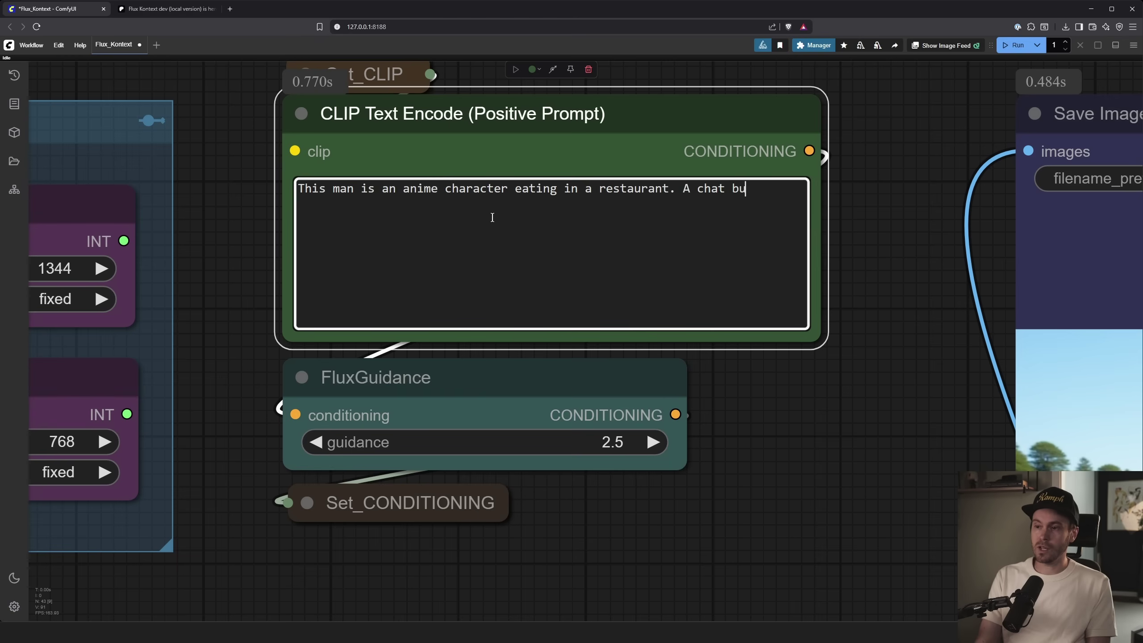
text(bble reads: )
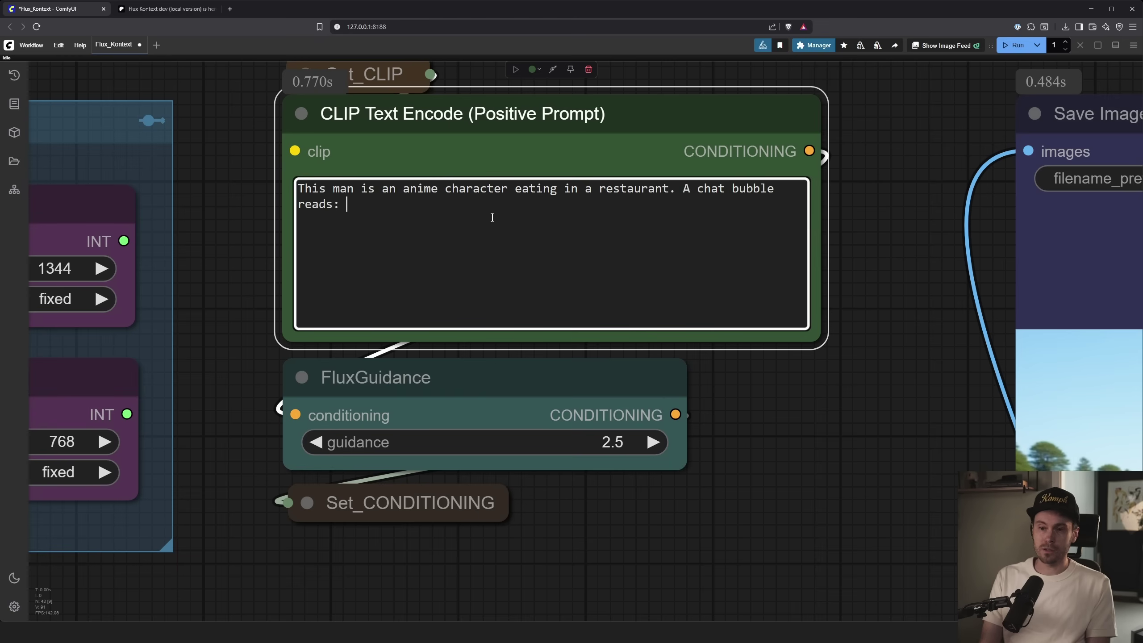
text("Hello beautyfi)
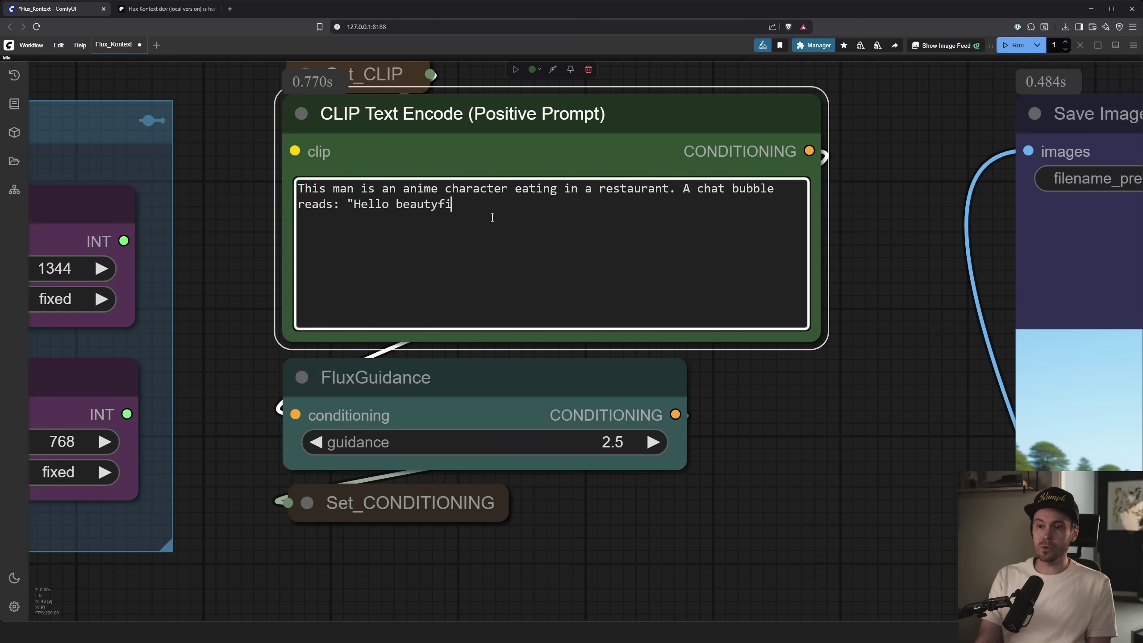
text(iful people!")
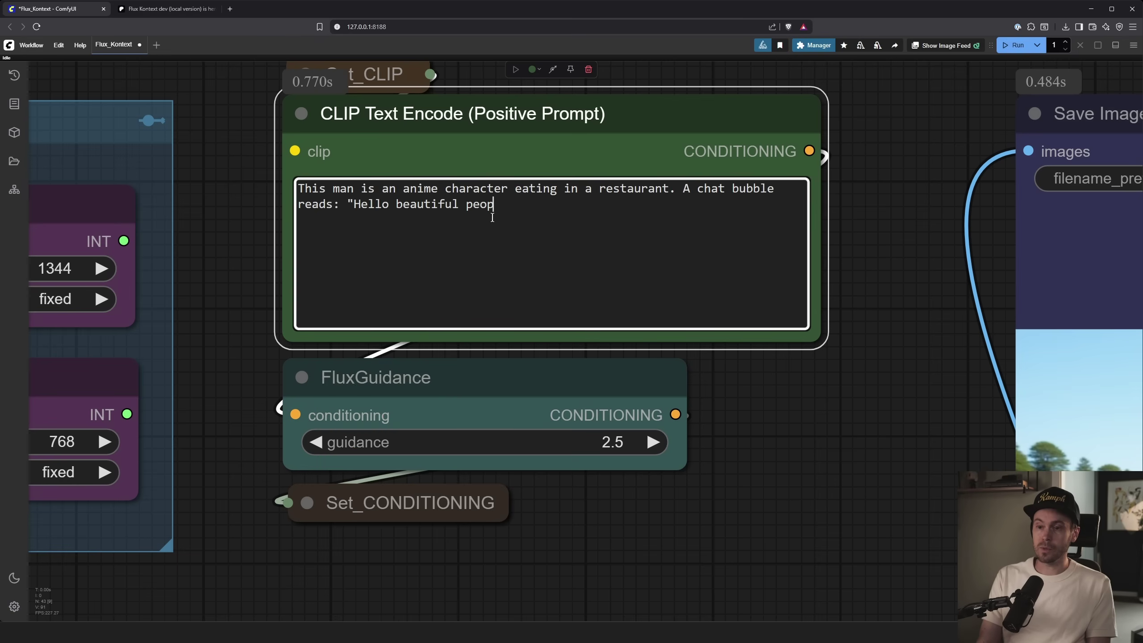
key(ctrl+Return)
scroll(763, 523, down, 5)
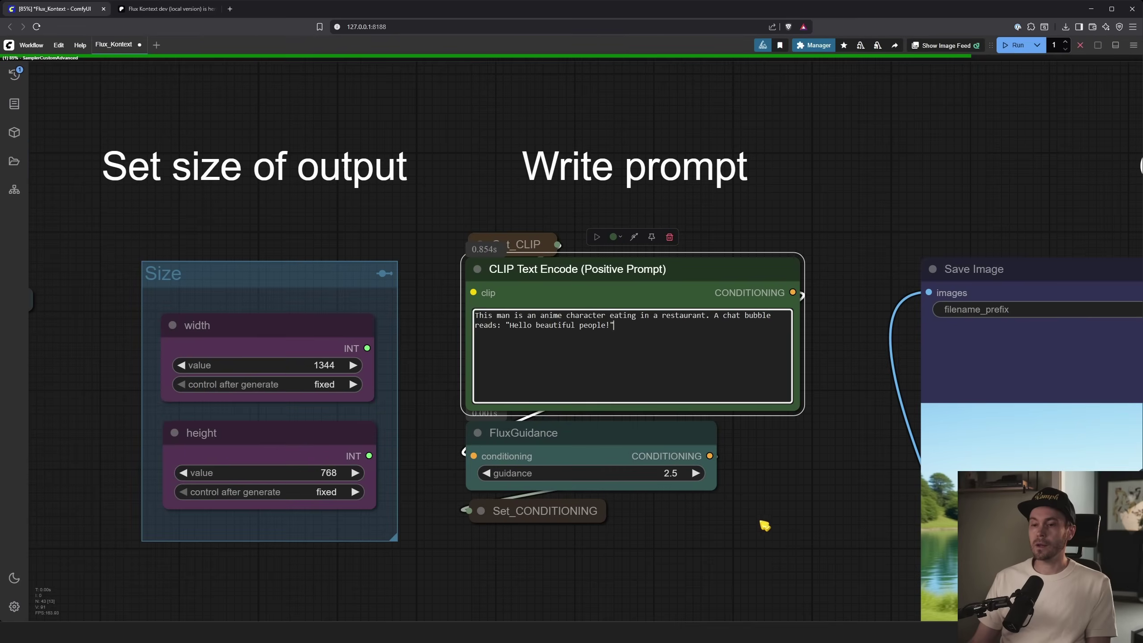
Monitor the live image preview in the SamplerCustomAdvanced node up close while the workflow runs.
drag(778, 542, 617, 203)
scroll(525, 320, up, 1)
scroll(526, 320, down, 3)
drag(466, 423, 401, 128)
scroll(438, 393, up, 8)
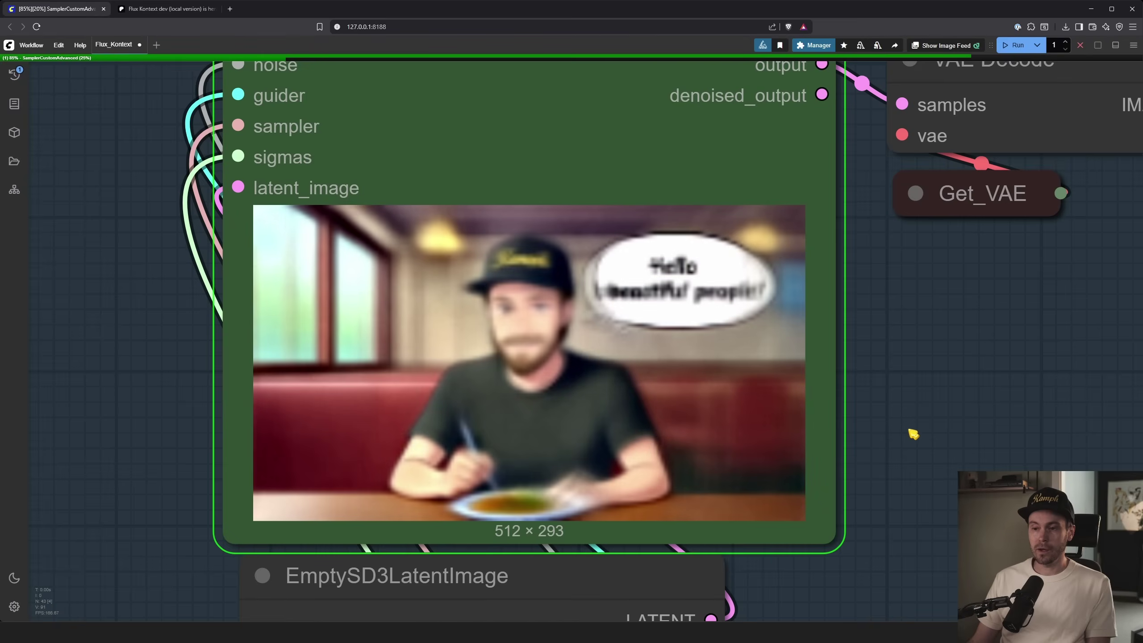
scroll(905, 431, up, 1)
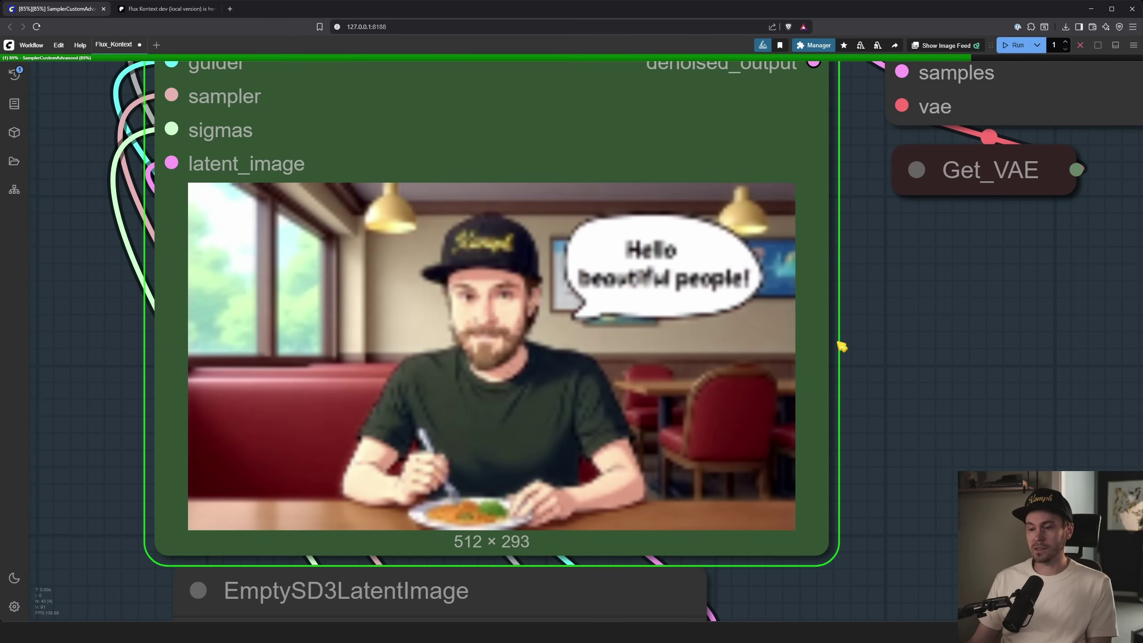
scroll(842, 347, down, 5)
drag(1048, 354, 699, 527)
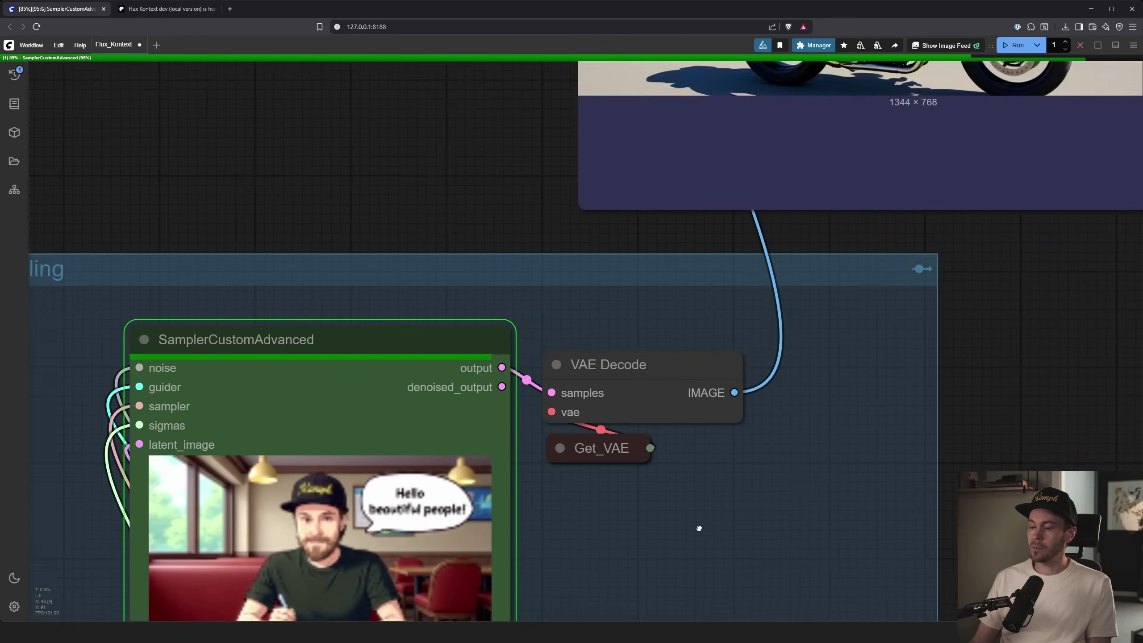
scroll(698, 528, down, 3)
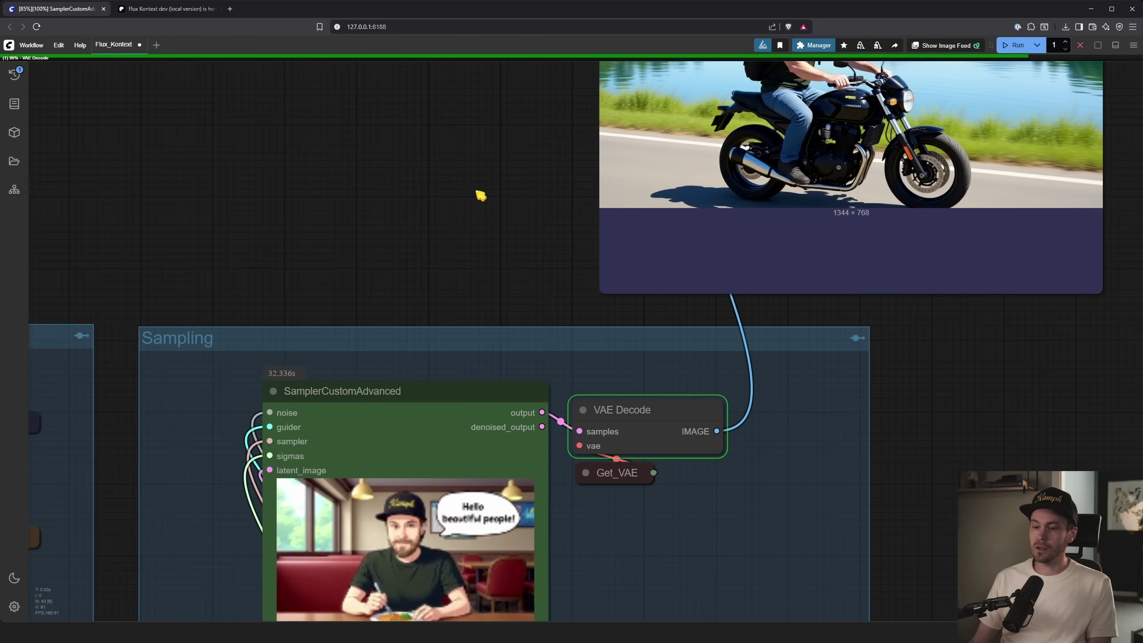
Inspect the generated anime restaurant image in the Save Image node, including the hands, fork and plate.
drag(479, 195, 148, 357)
scroll(550, 299, up, 4)
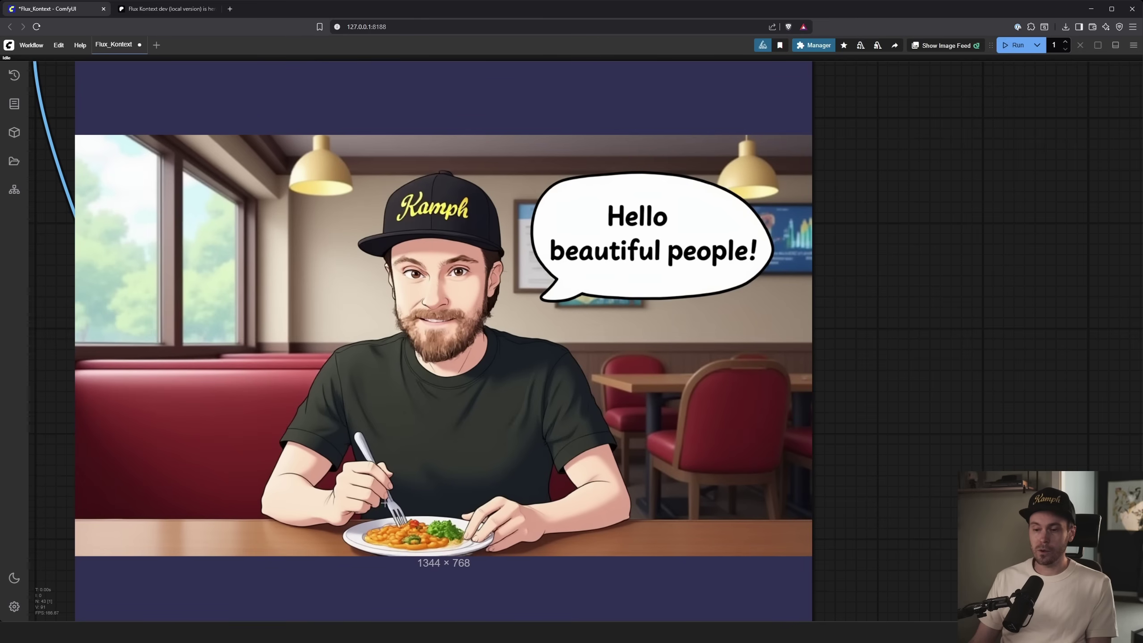
scroll(345, 538, up, 6)
scroll(475, 551, up, 6)
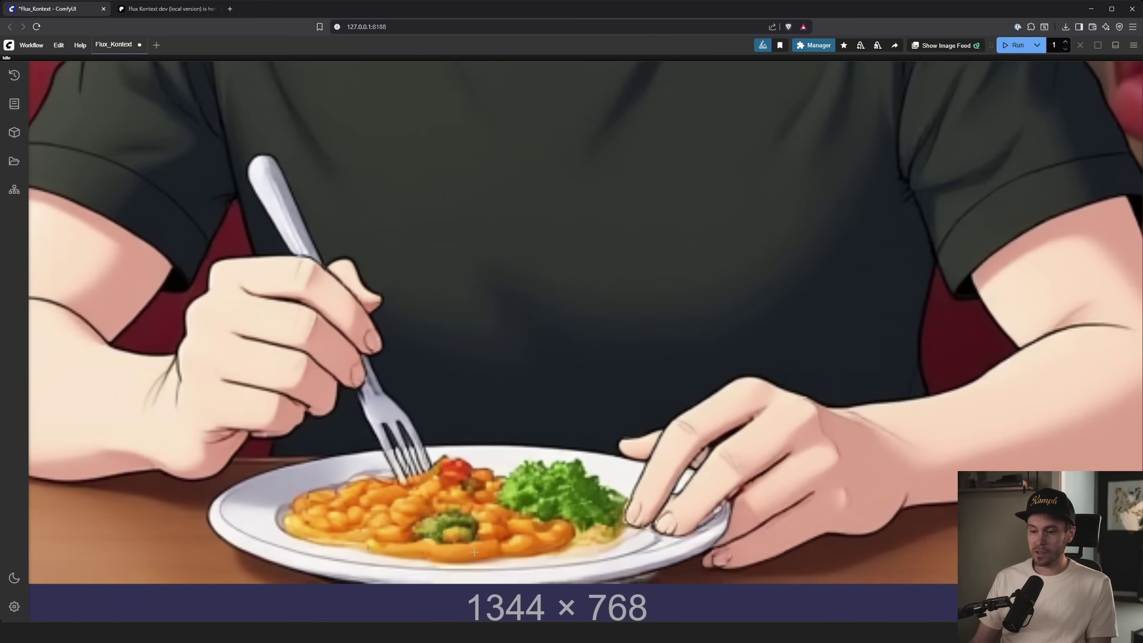
scroll(561, 498, down, 17)
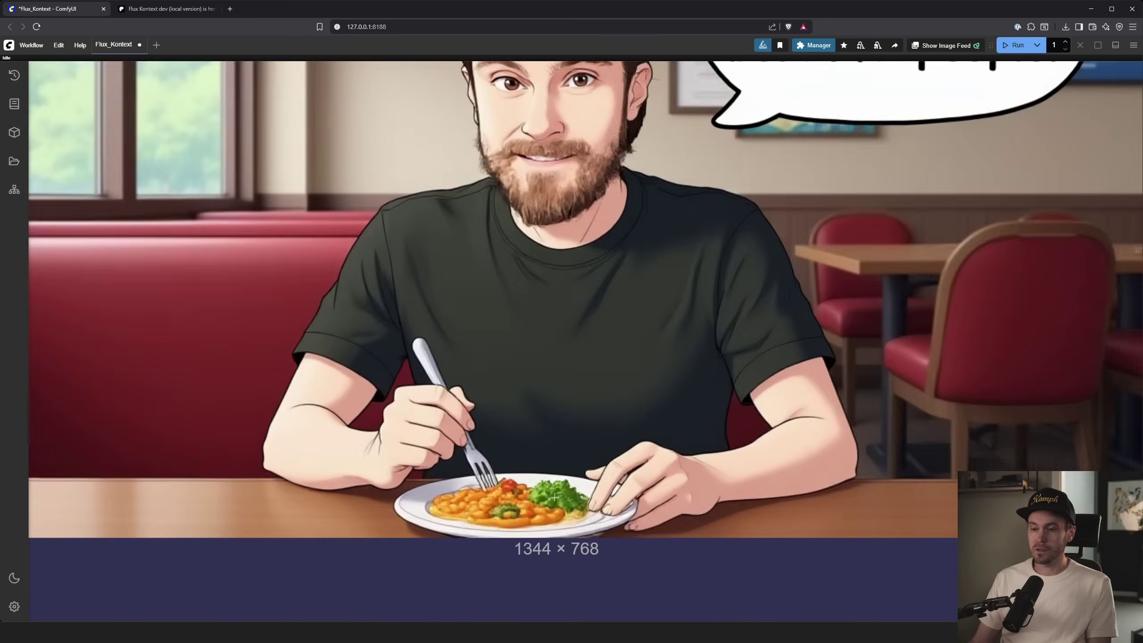
drag(131, 426, 715, 471)
scroll(713, 468, down, 1)
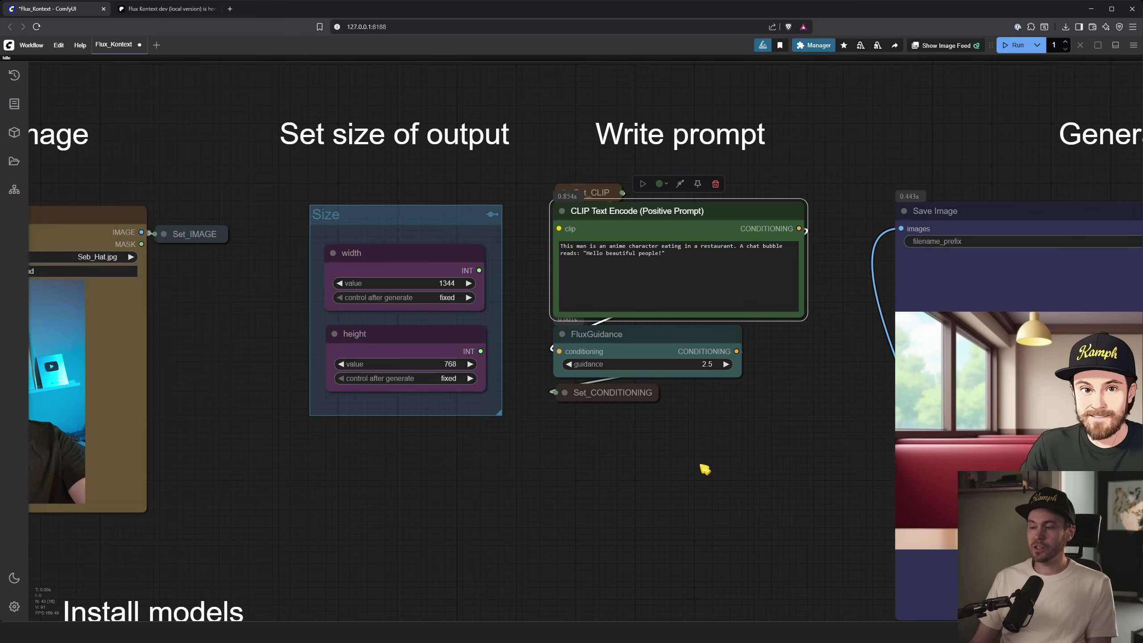
Change the positive prompt to "He's a comic book character riding the subway in new york." and run the workflow.
drag(772, 433, 690, 453)
scroll(676, 443, up, 4)
scroll(697, 409, down, 4)
scroll(736, 385, up, 3)
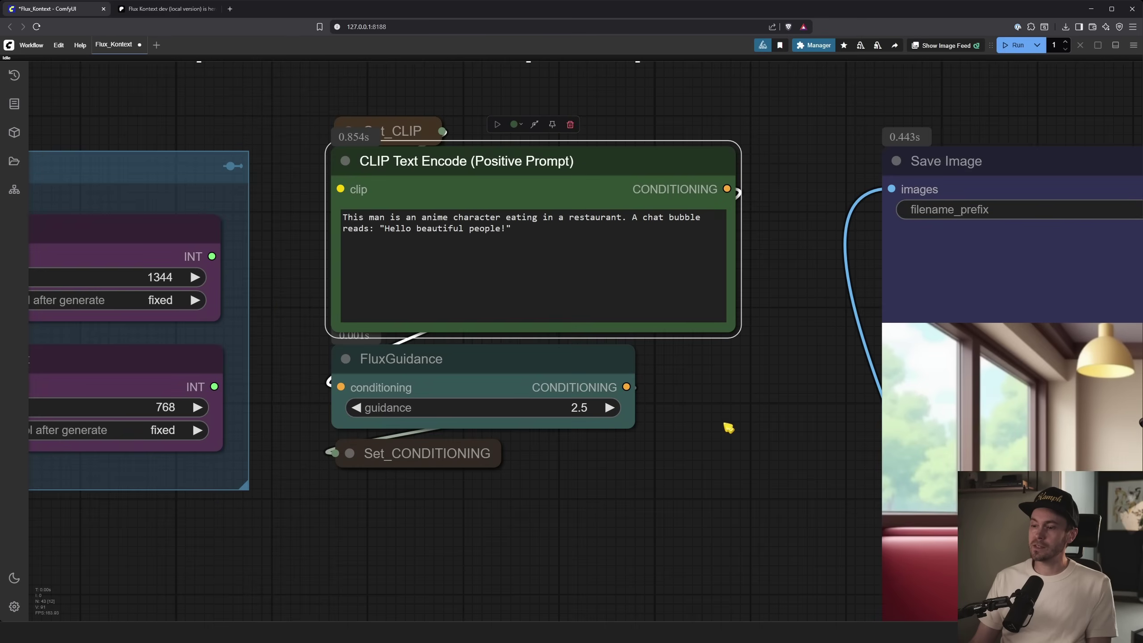
click(468, 261)
key(ctrl+a)
text(He's a)
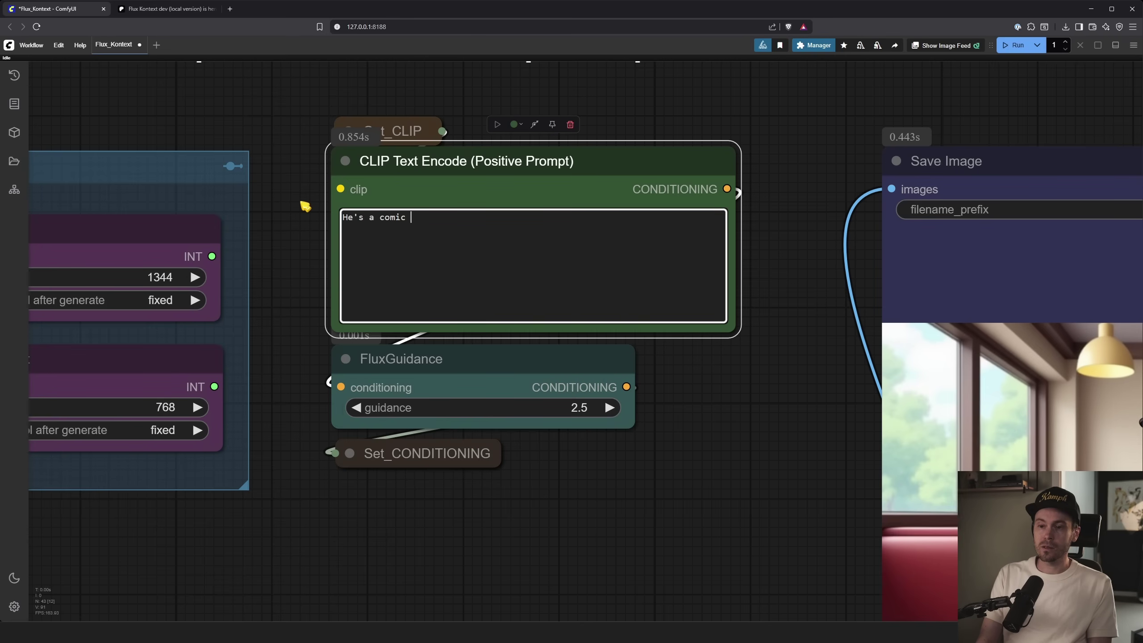
text( comic book character )
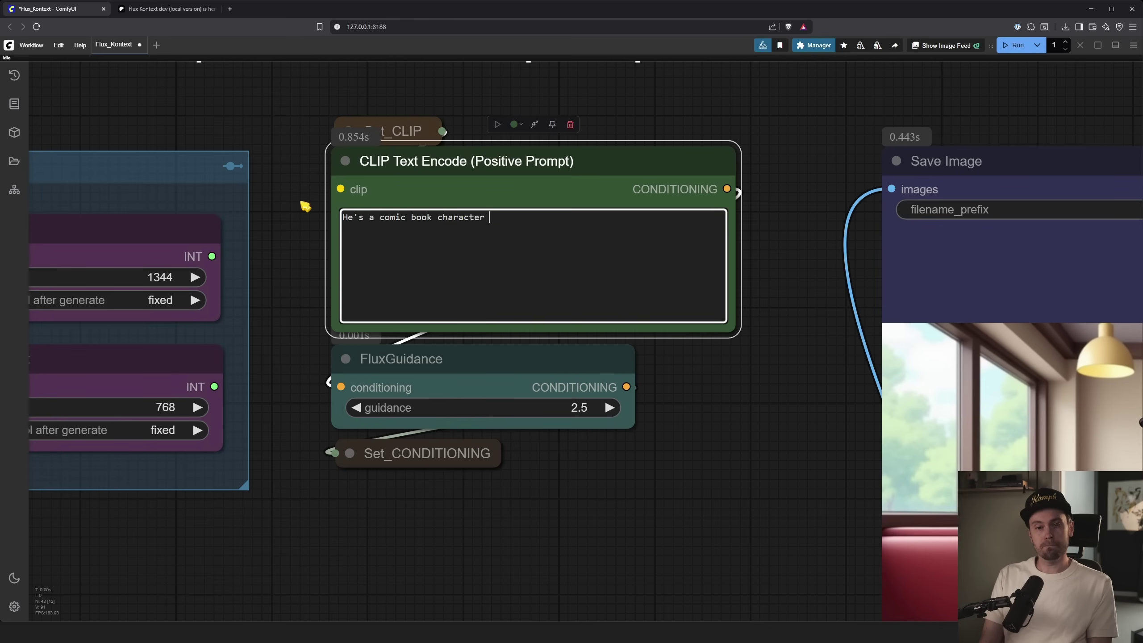
text(riding the subway )
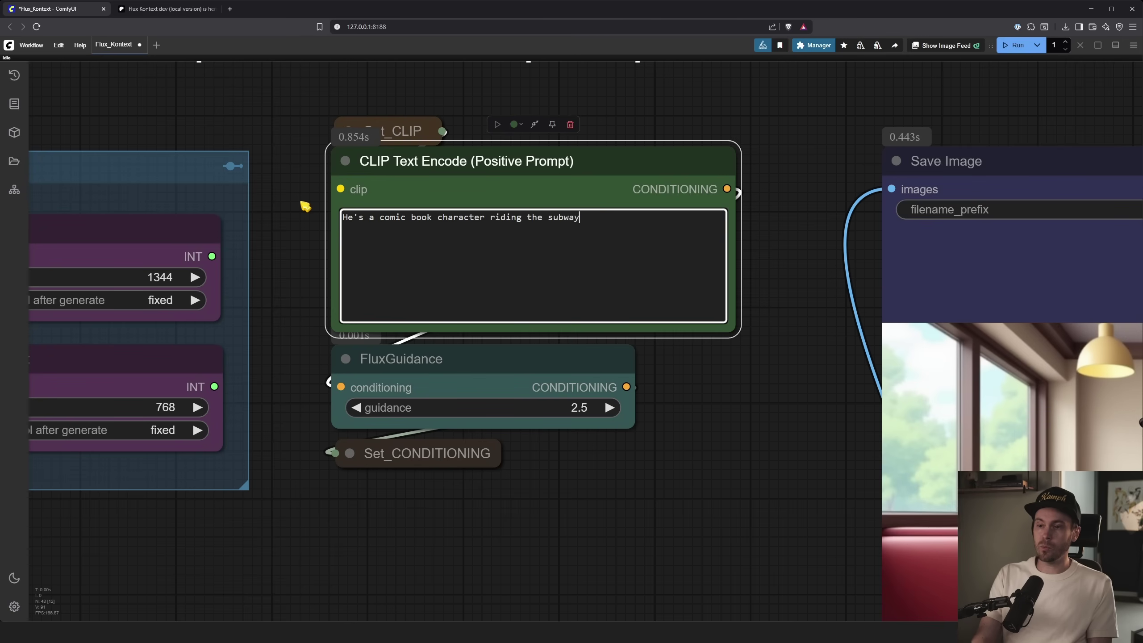
text(in new york.)
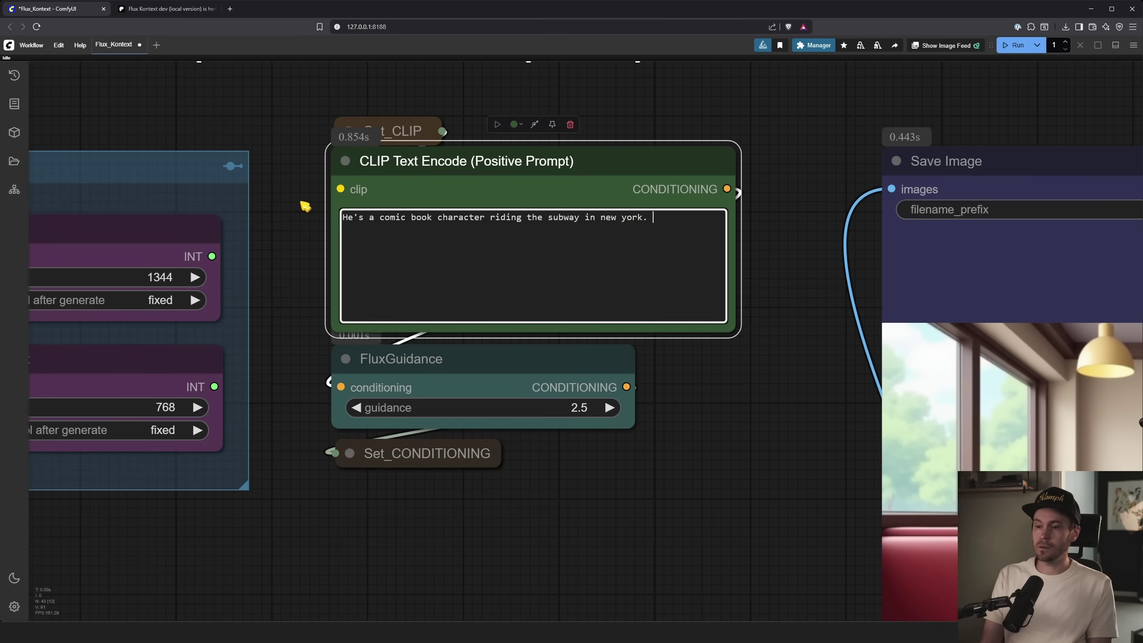
key(ctrl+Return)
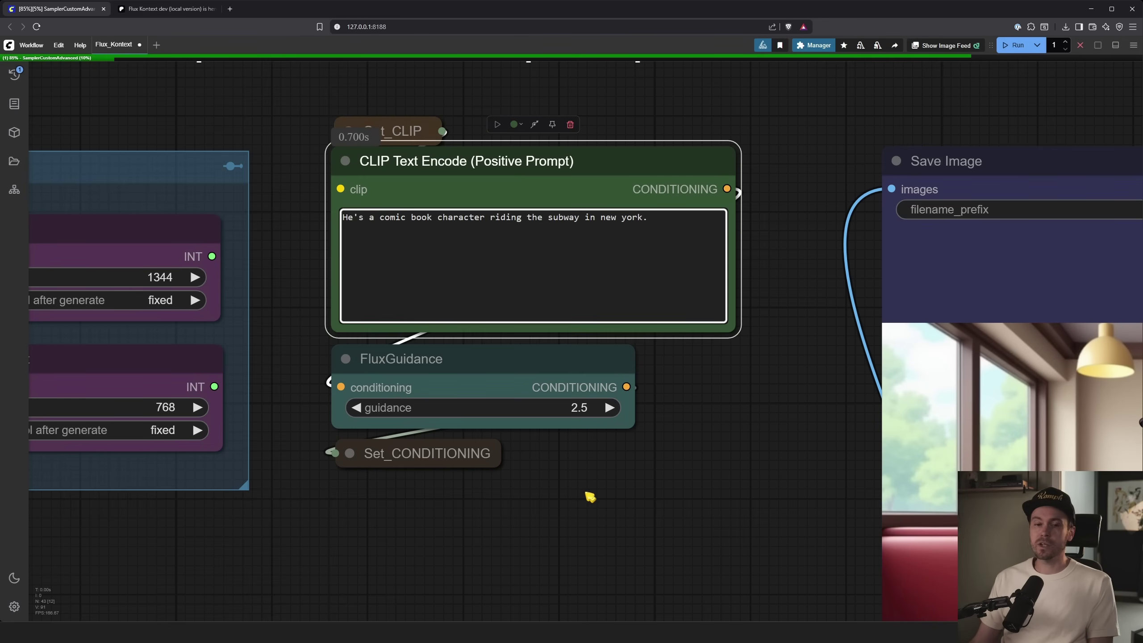
Compare the source photo in the Load Image node with the comic-style result in the sampler preview and Save Image node.
scroll(610, 526, down, 7)
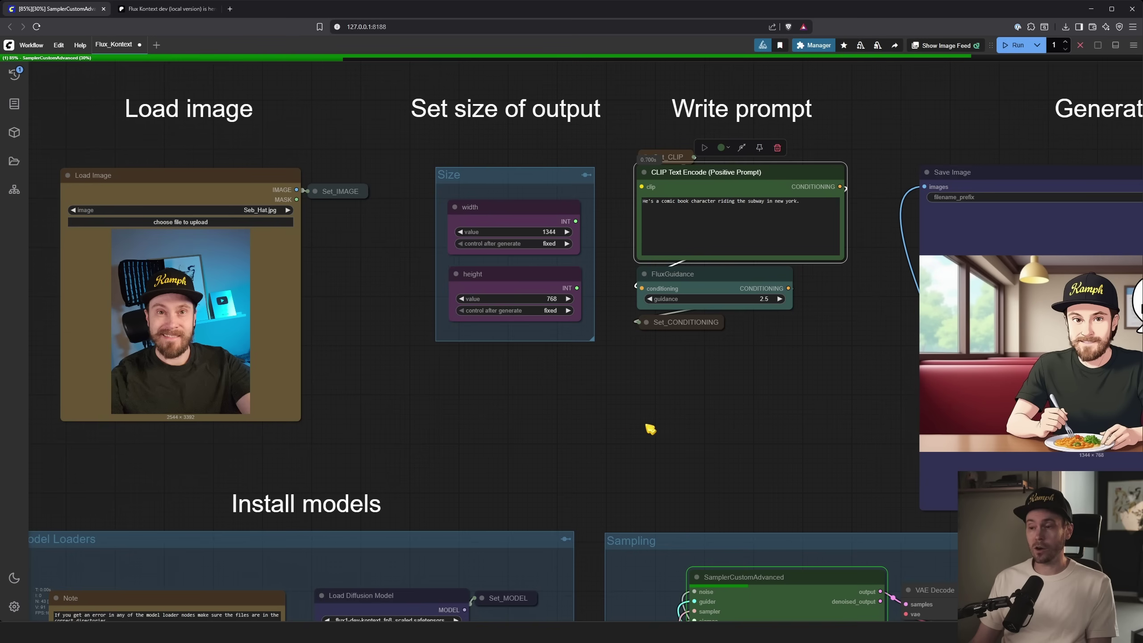
scroll(626, 434, up, 6)
scroll(381, 361, up, 6)
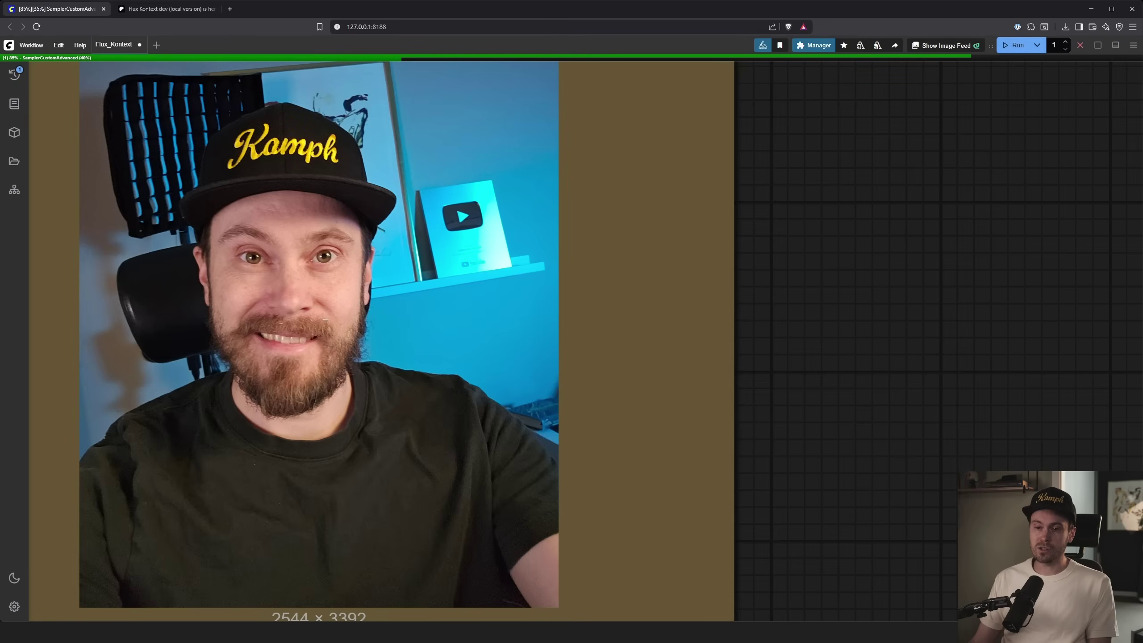
scroll(745, 467, down, 8)
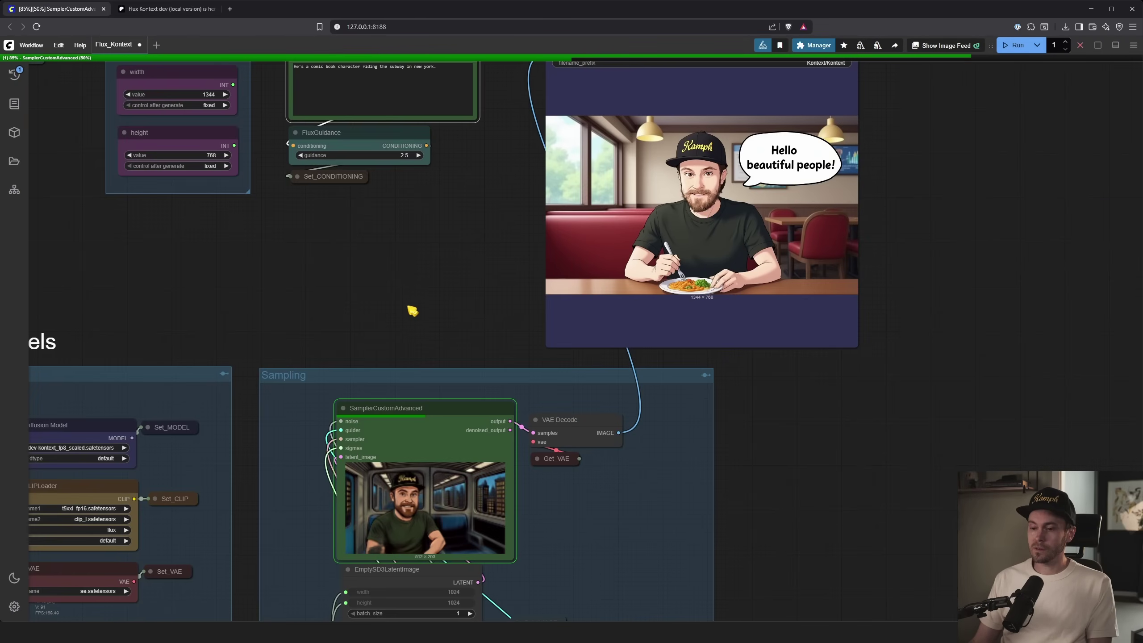
drag(411, 311, 379, 212)
scroll(408, 390, up, 9)
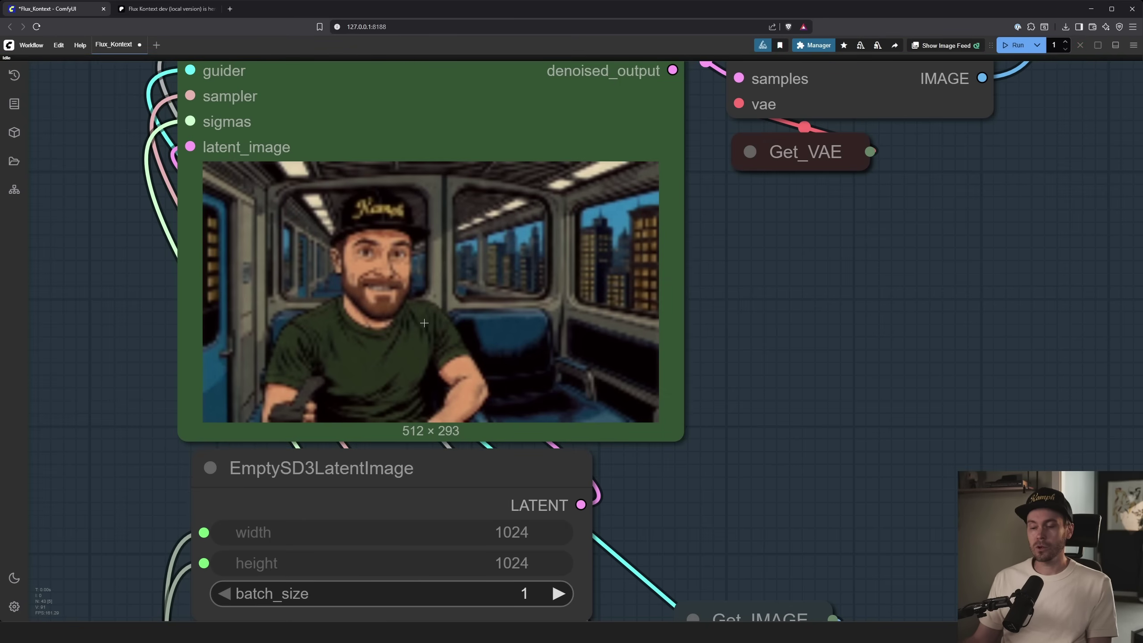
scroll(565, 391, down, 6)
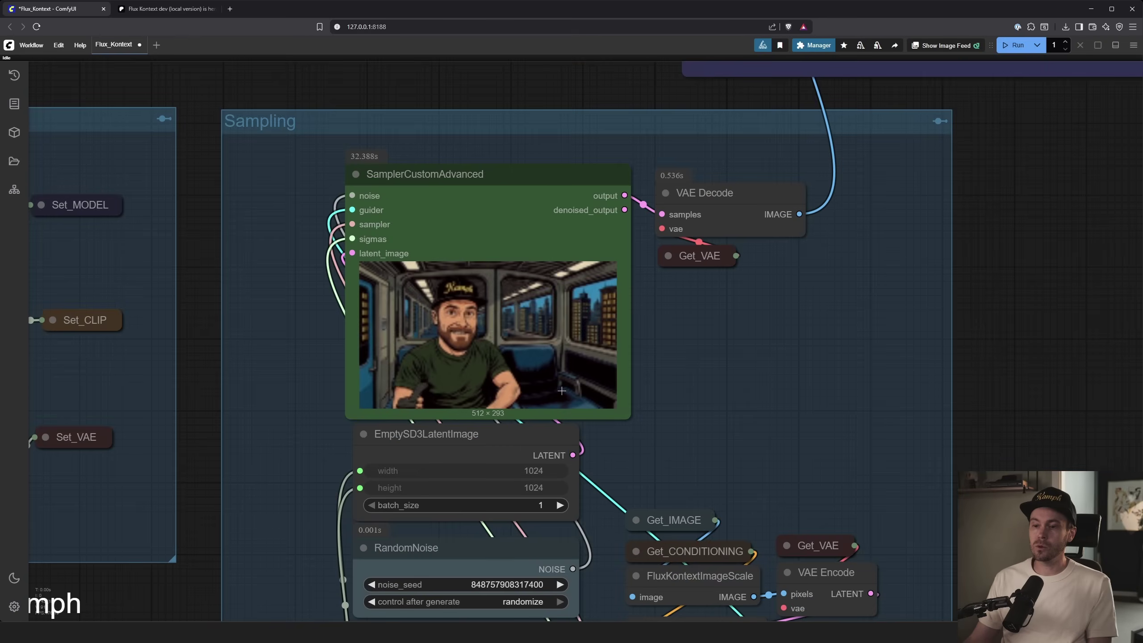
drag(724, 275, 518, 590)
scroll(518, 590, down, 4)
scroll(709, 303, up, 5)
scroll(709, 304, up, 2)
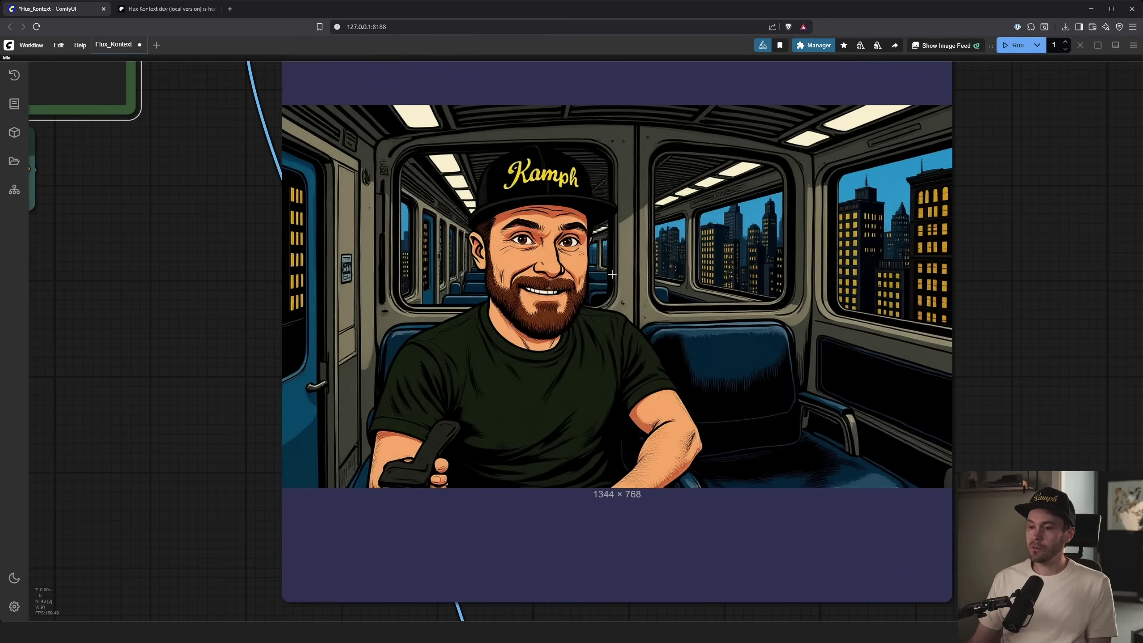
Copy the generated subway image from the Save Image node and paste it into the Load Image node as the new source.
right_click(583, 258)
click(605, 473)
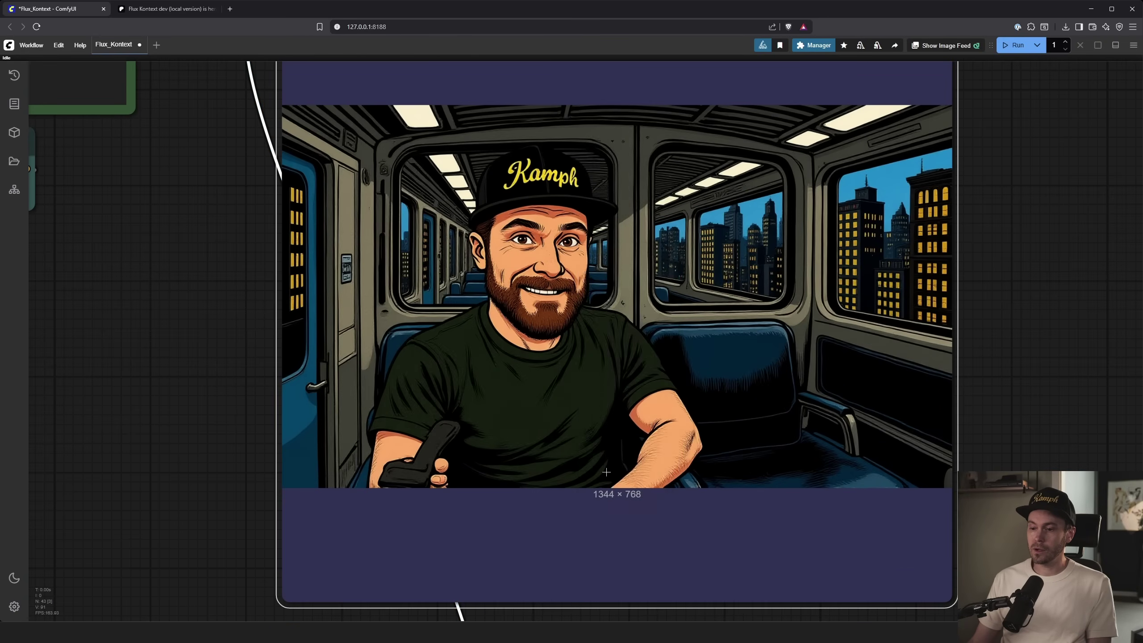
scroll(606, 461, down, 4)
scroll(606, 461, down, 3)
scroll(793, 247, up, 2)
scroll(739, 217, up, 1)
scroll(739, 217, up, 5)
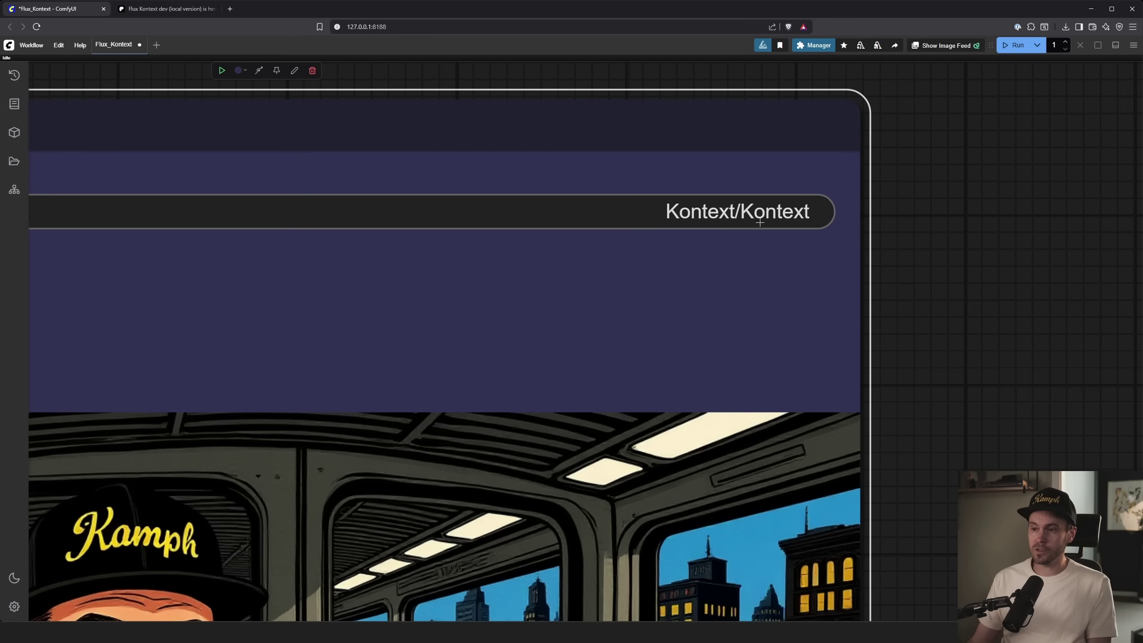
scroll(804, 369, down, 14)
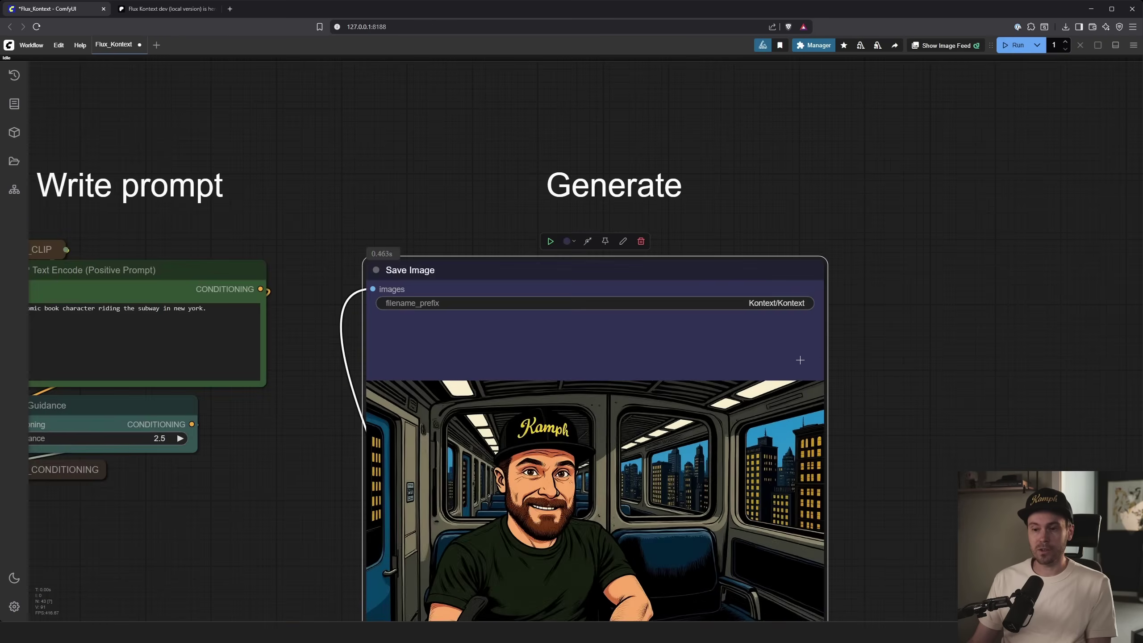
drag(351, 555, 848, 482)
scroll(390, 372, up, 5)
right_click(287, 309)
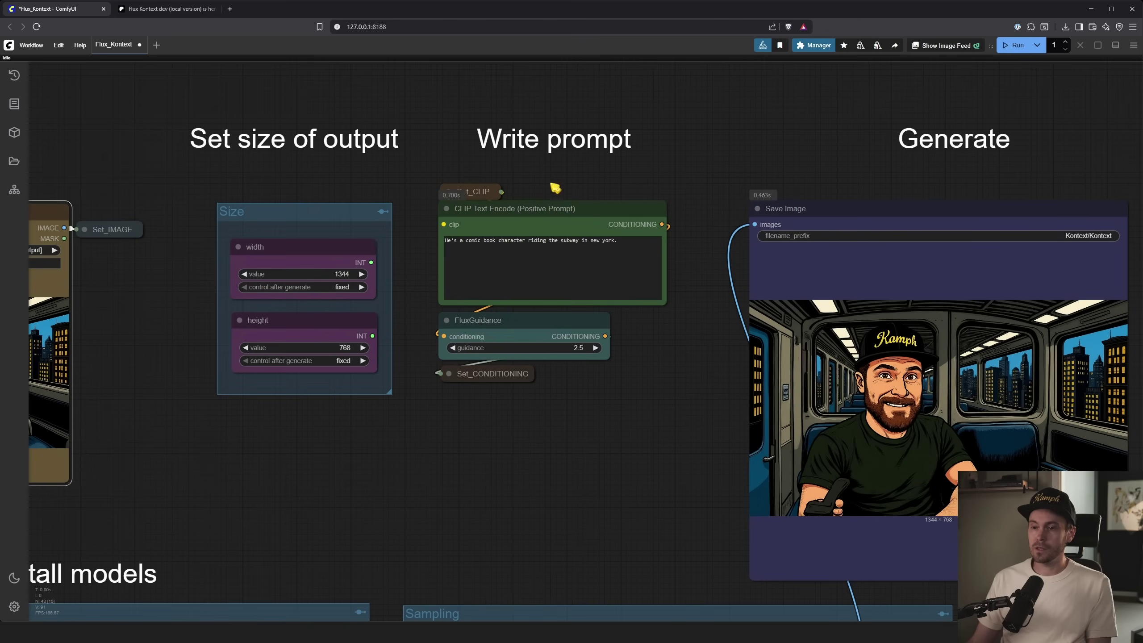
Change the positive prompt to "He's a comic book character eating sushi in a restaurant in japan" and run the workflow.
drag(126, 333, 400, 331)
drag(738, 469, 410, 517)
scroll(401, 301, up, 9)
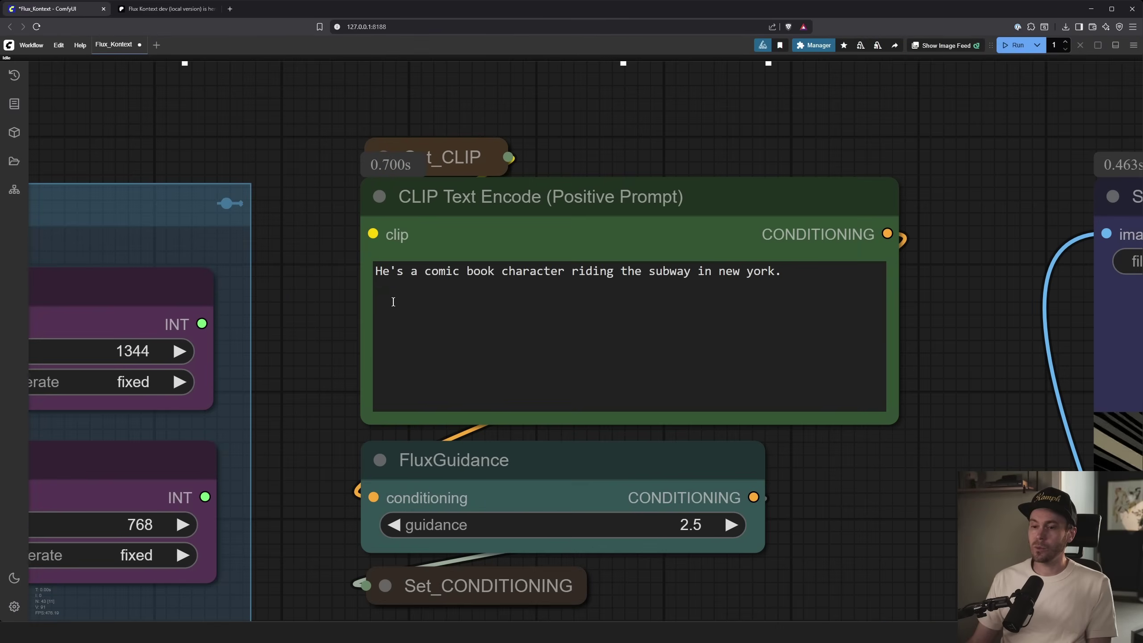
drag(808, 282, 578, 272)
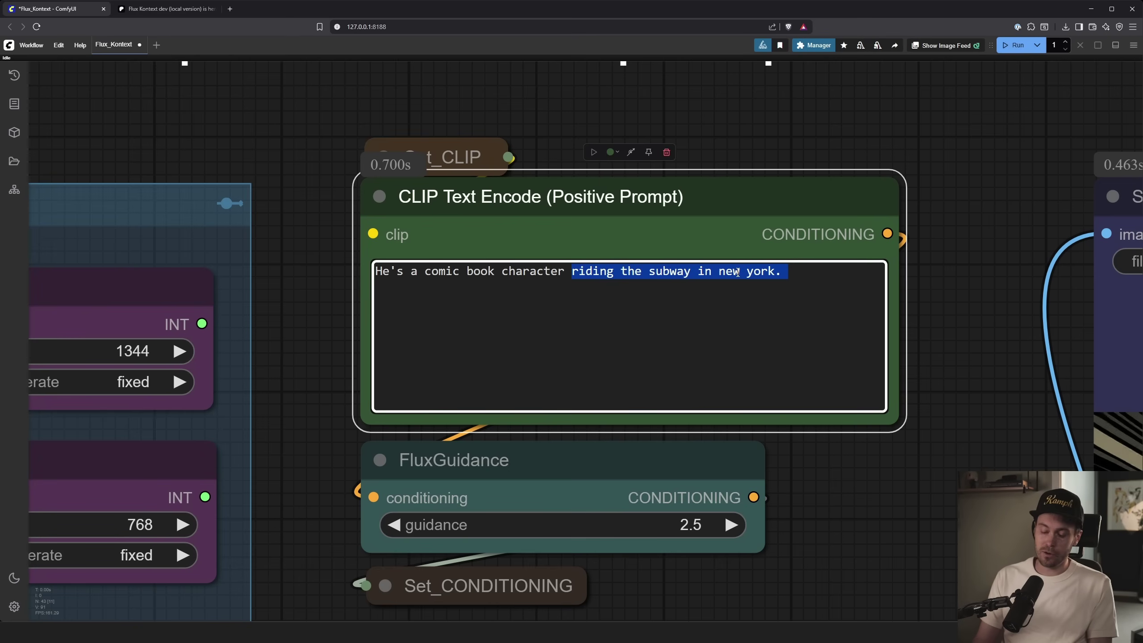
text(eating sushi in a res)
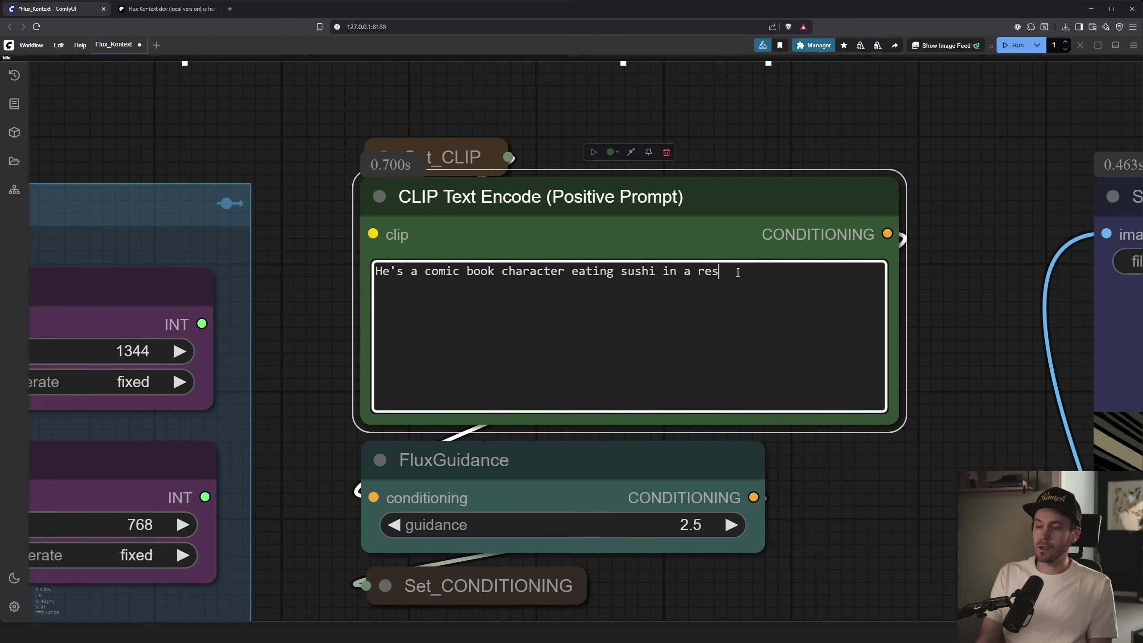
text(taurant in )
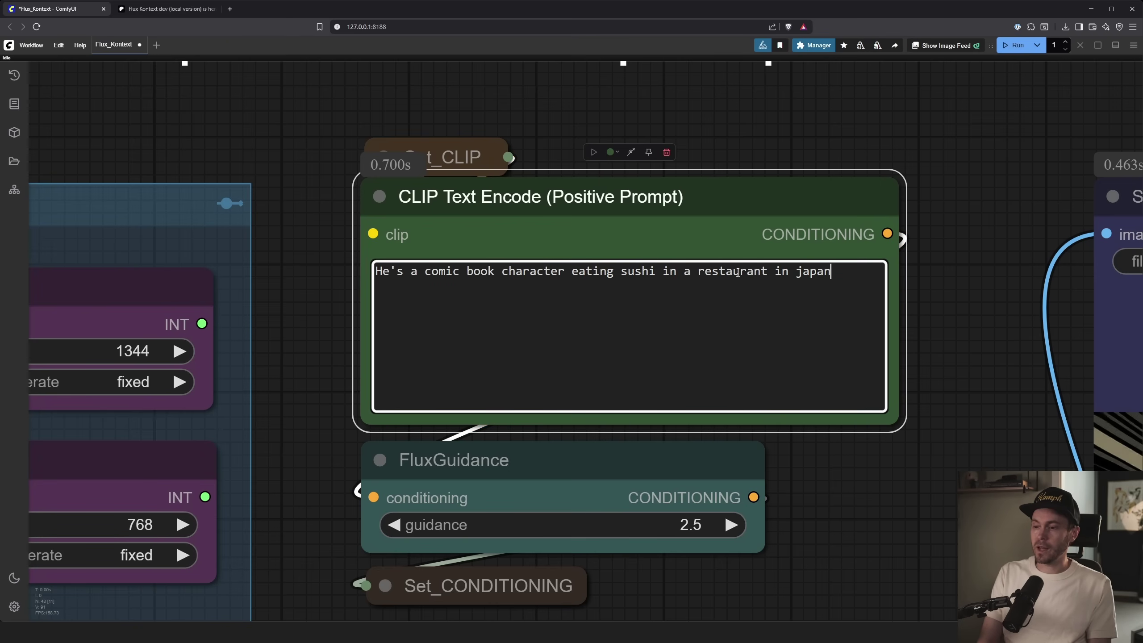
text(japan)
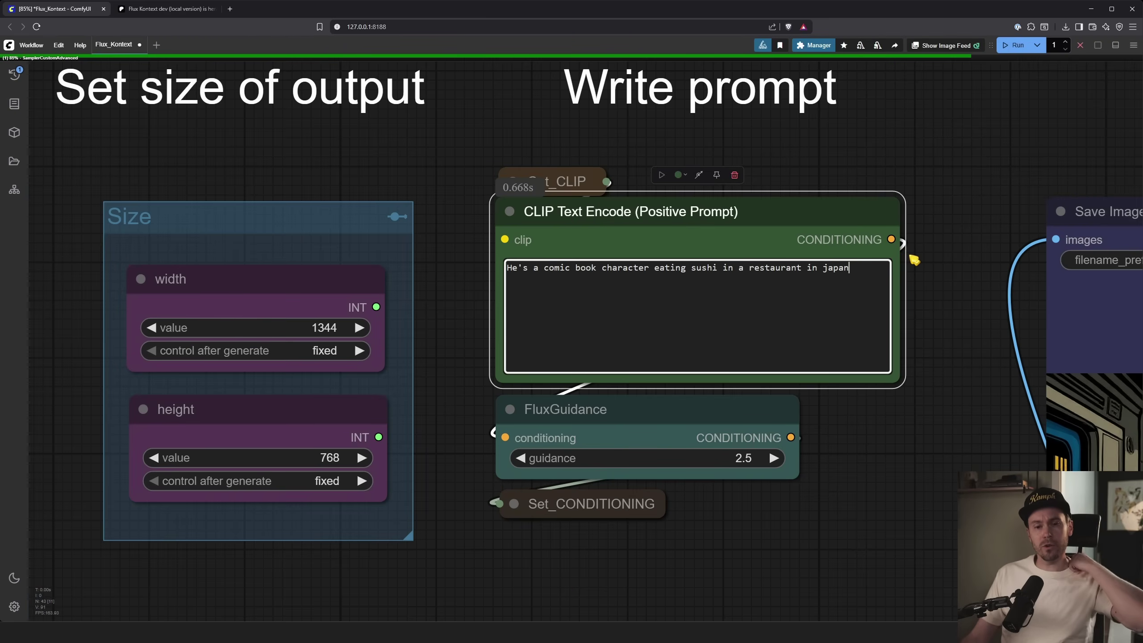
Check the sampler preview during the run and examine the noise, sampler and scheduler settings in the Sampling group.
scroll(914, 260, down, 5)
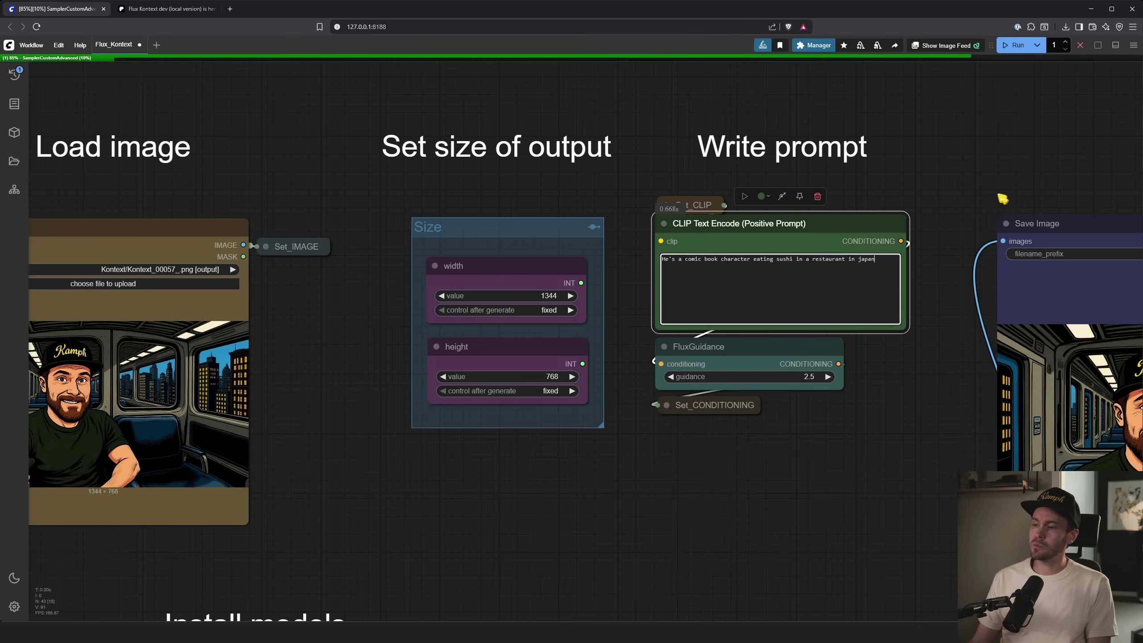
drag(1002, 199, 462, 102)
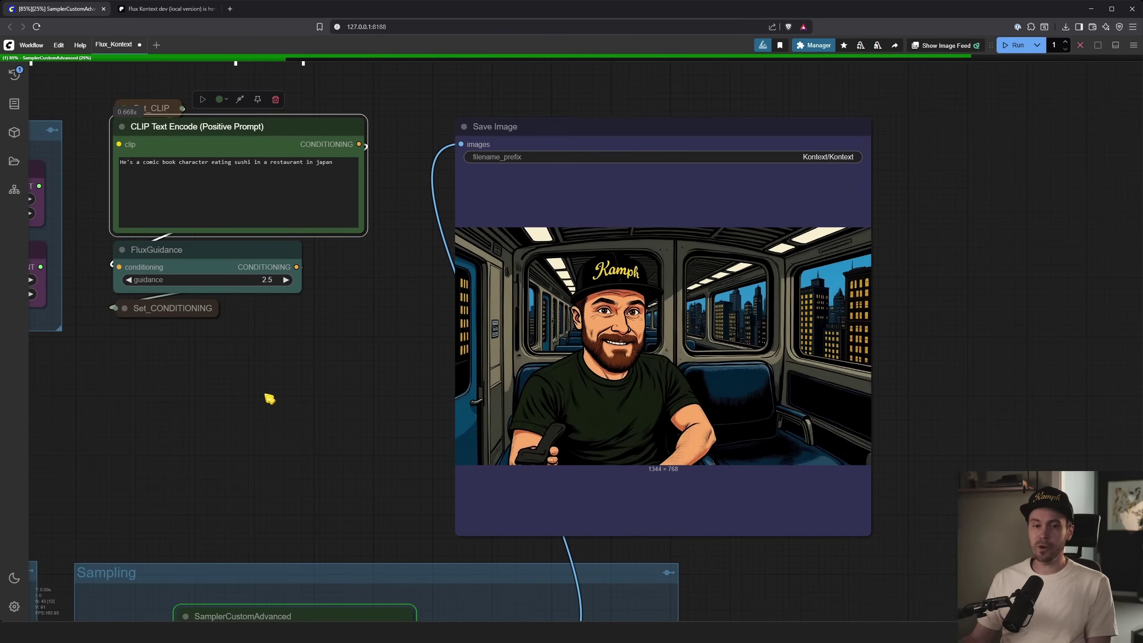
drag(269, 398, 350, 186)
scroll(889, 511, down, 2)
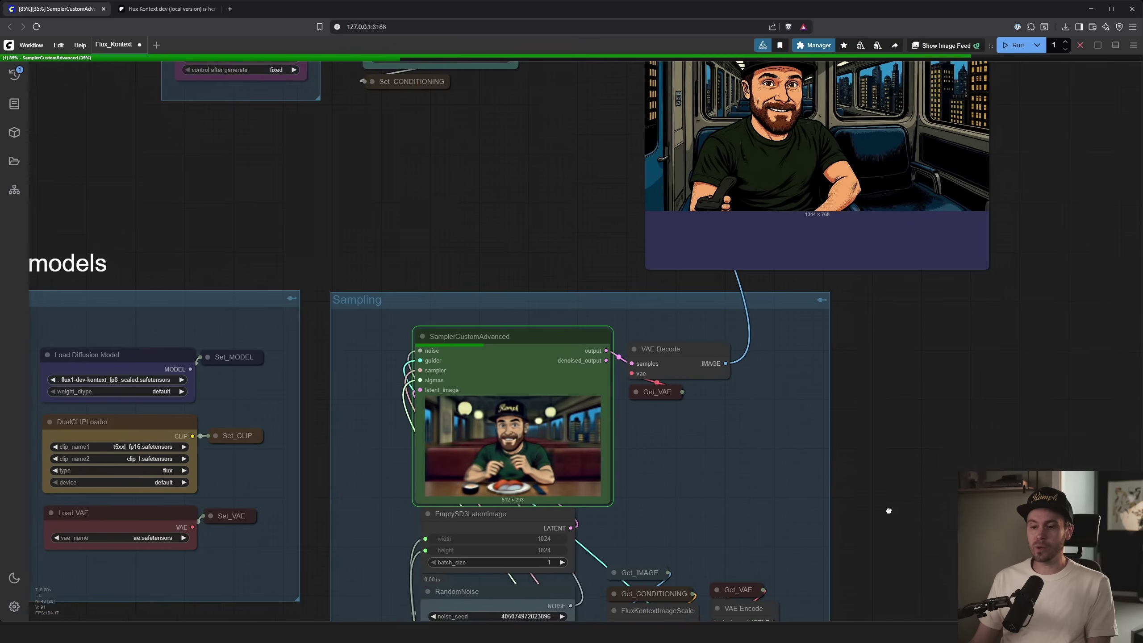
drag(889, 511, 880, 358)
mouse_move(879, 498)
mouse_down()
mouse_move(879, 327)
mouse_move(873, 345)
mouse_up()
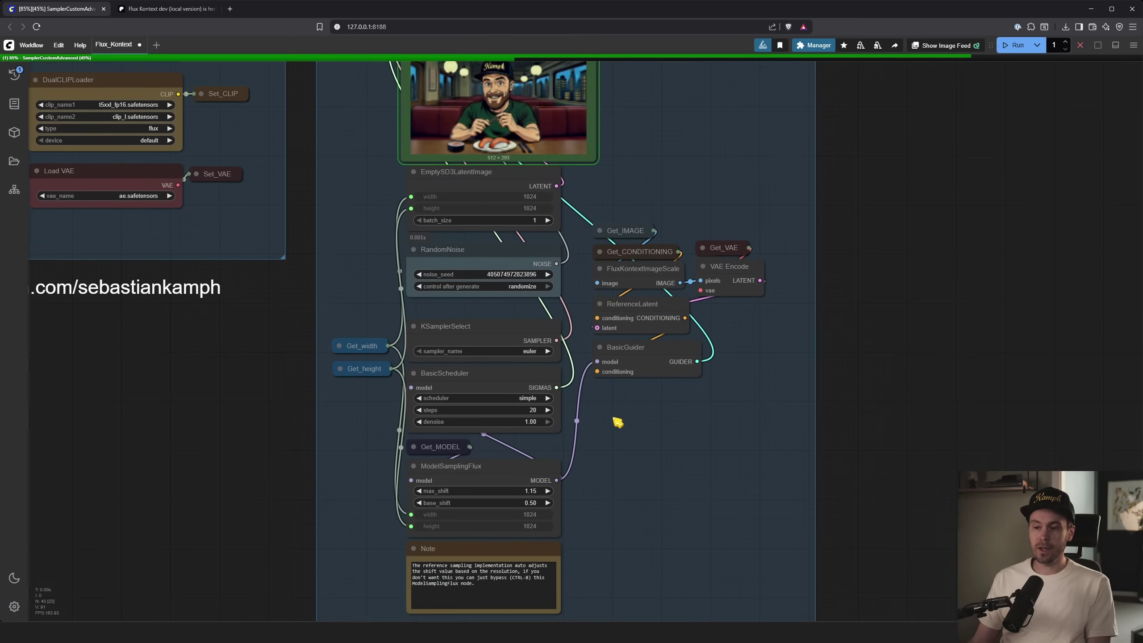
scroll(605, 416, up, 9)
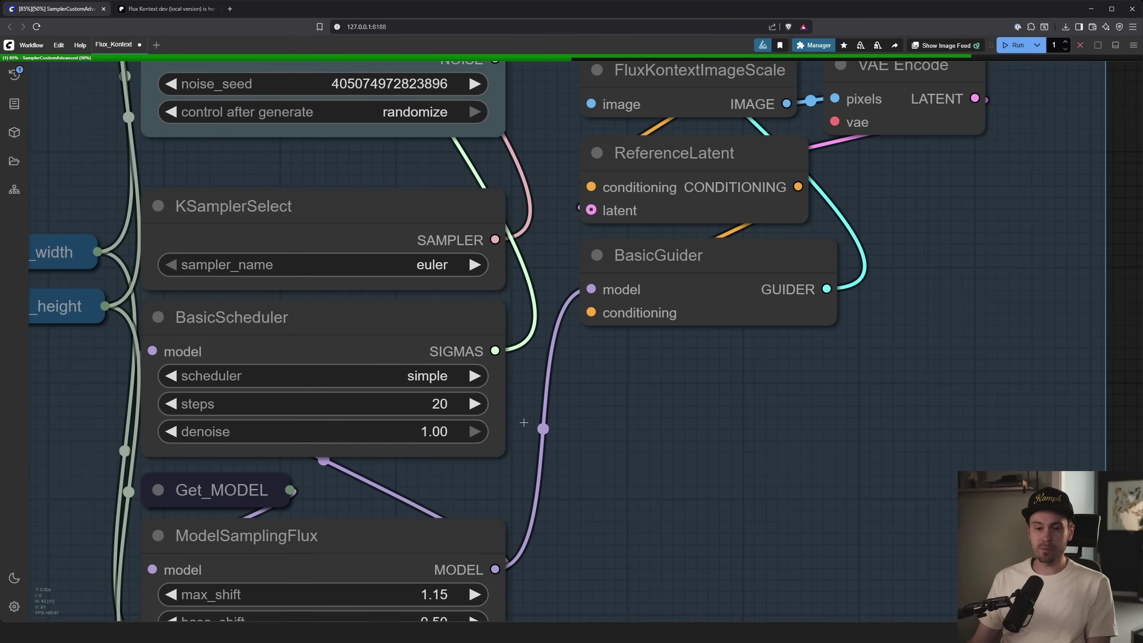
drag(657, 513, 801, 383)
scroll(791, 438, down, 4)
drag(587, 124, 523, 345)
scroll(523, 346, up, 4)
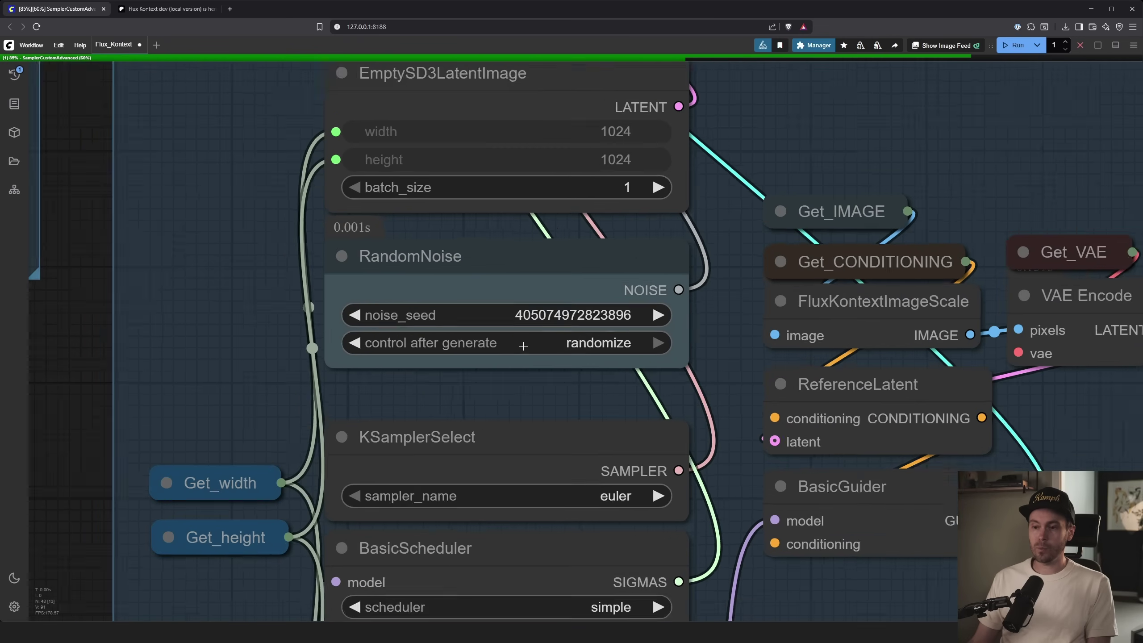
Check the RandomNoise seed settings and the sampler preview, and examine the finished sushi image in the Save Image node.
scroll(523, 345, up, 1)
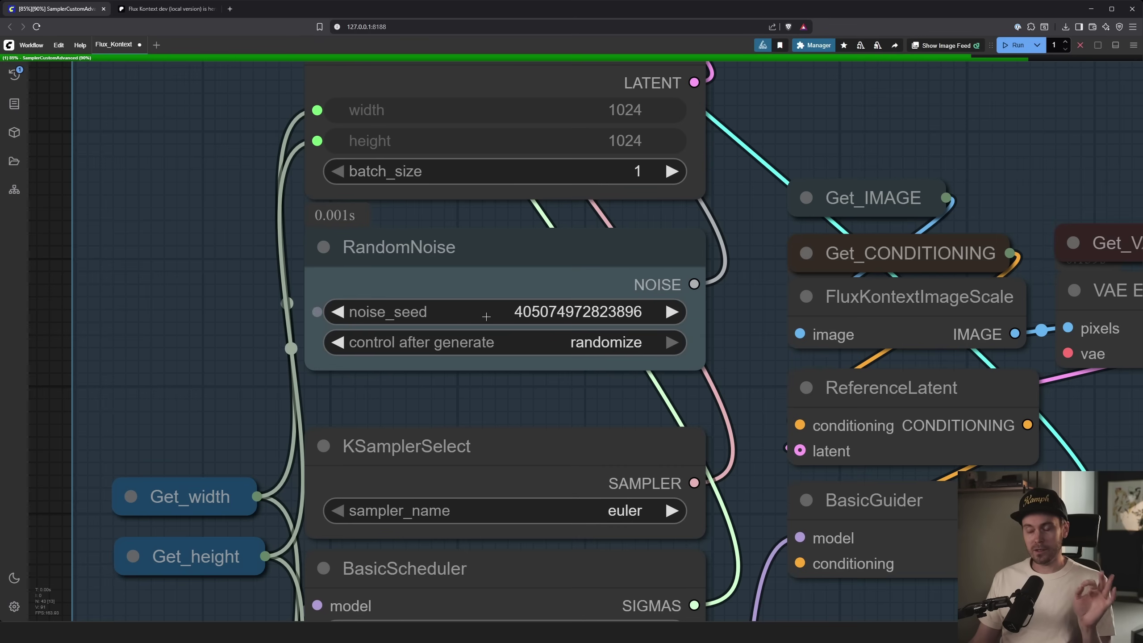
scroll(546, 403, down, 9)
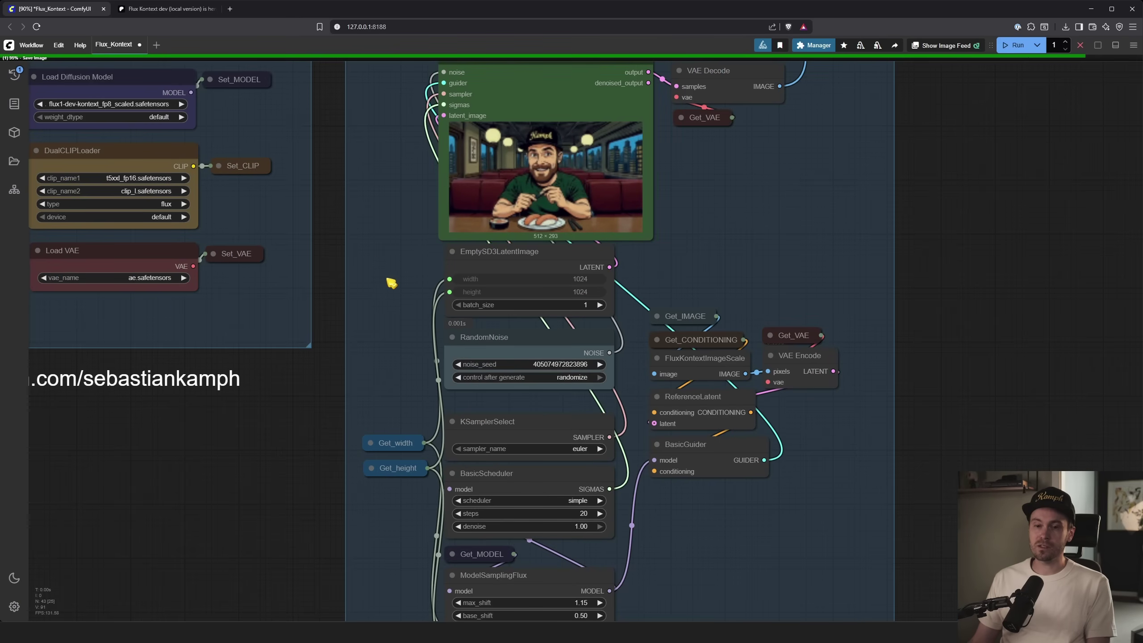
scroll(336, 148, down, 5)
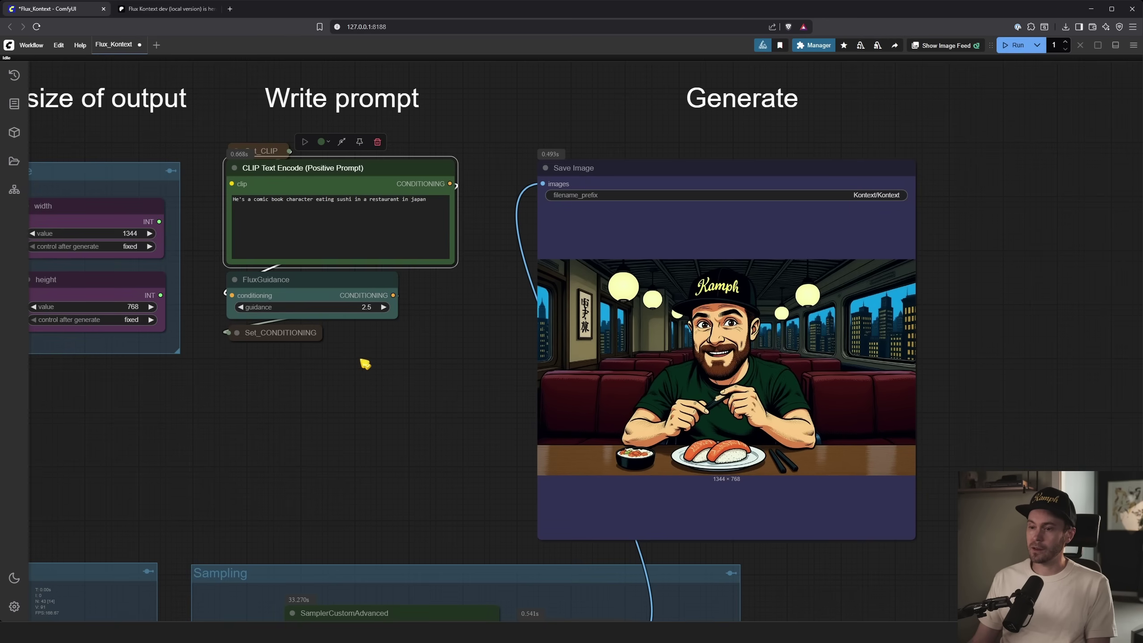
scroll(747, 299, up, 10)
scroll(745, 299, down, 10)
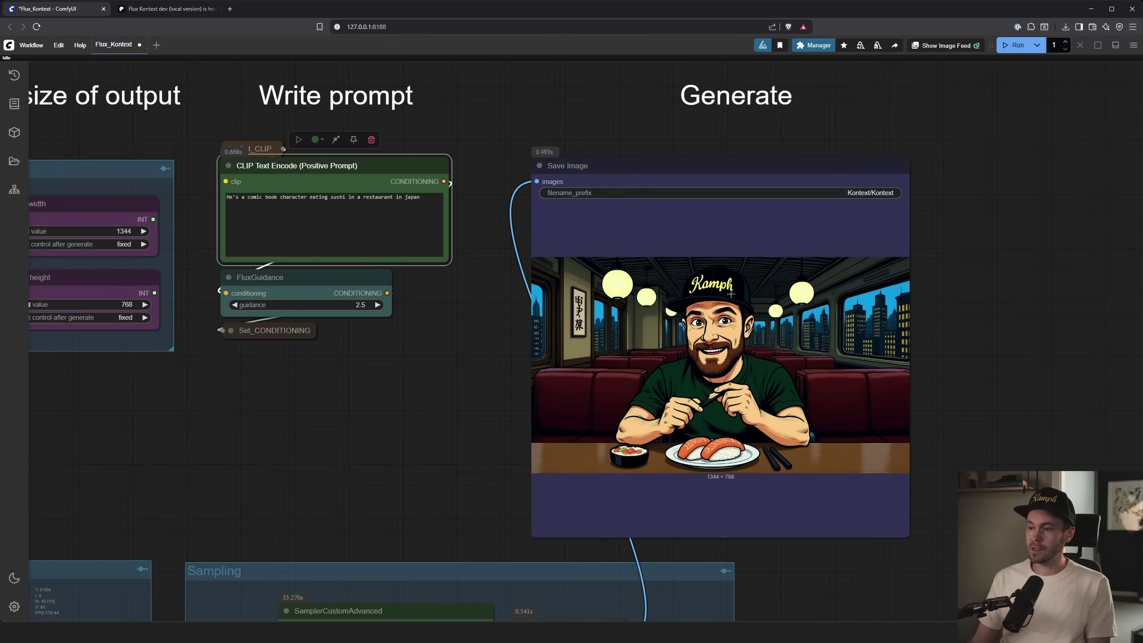
Append ". The style is expressionism oil painting." to the positive prompt and run the workflow.
drag(324, 362, 614, 422)
scroll(755, 272, up, 6)
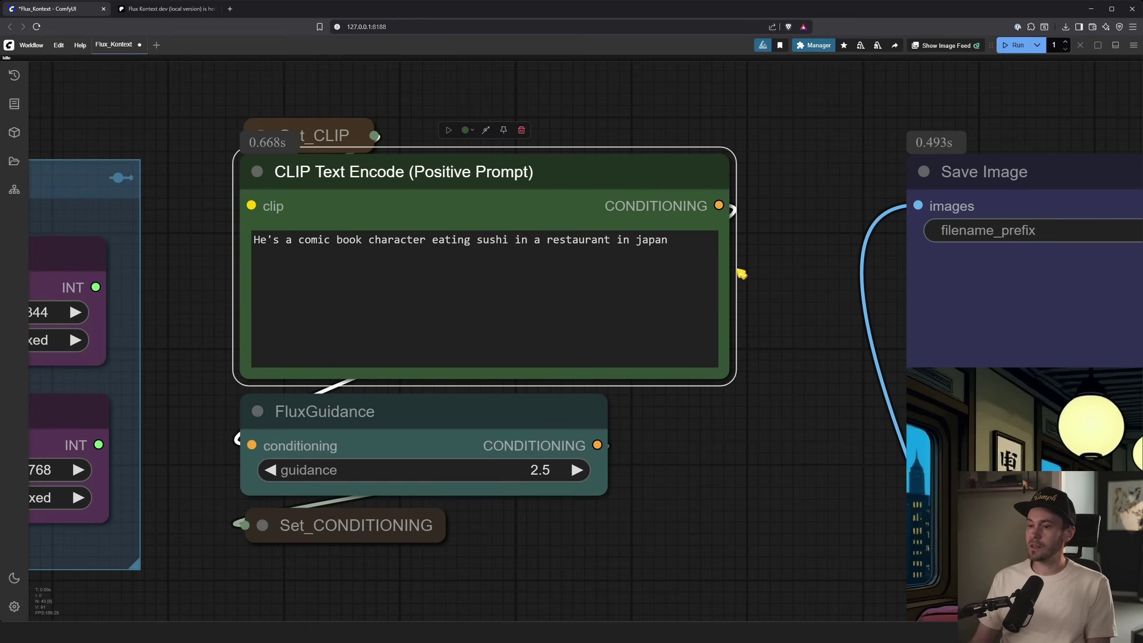
drag(705, 254, 534, 257)
click(720, 253)
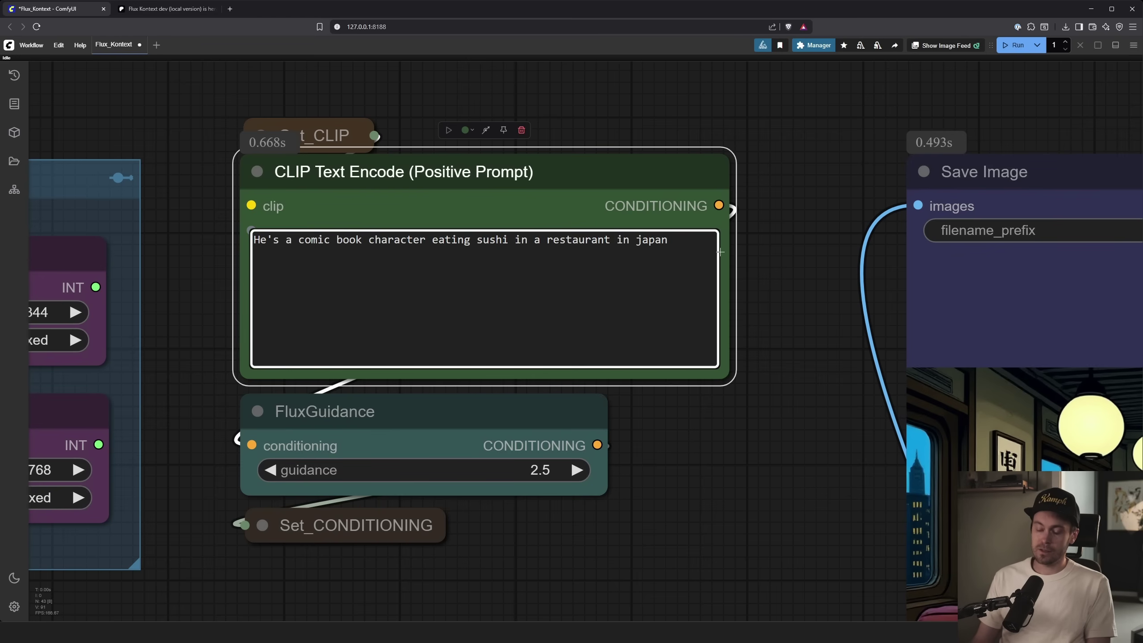
text(. The style is )
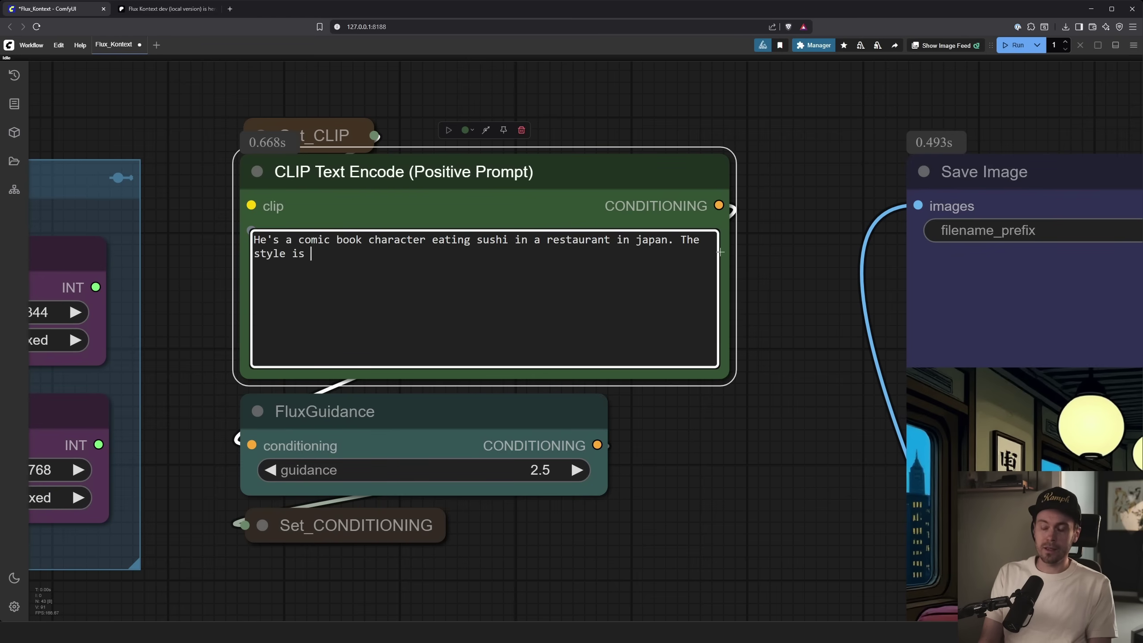
text(expressio)
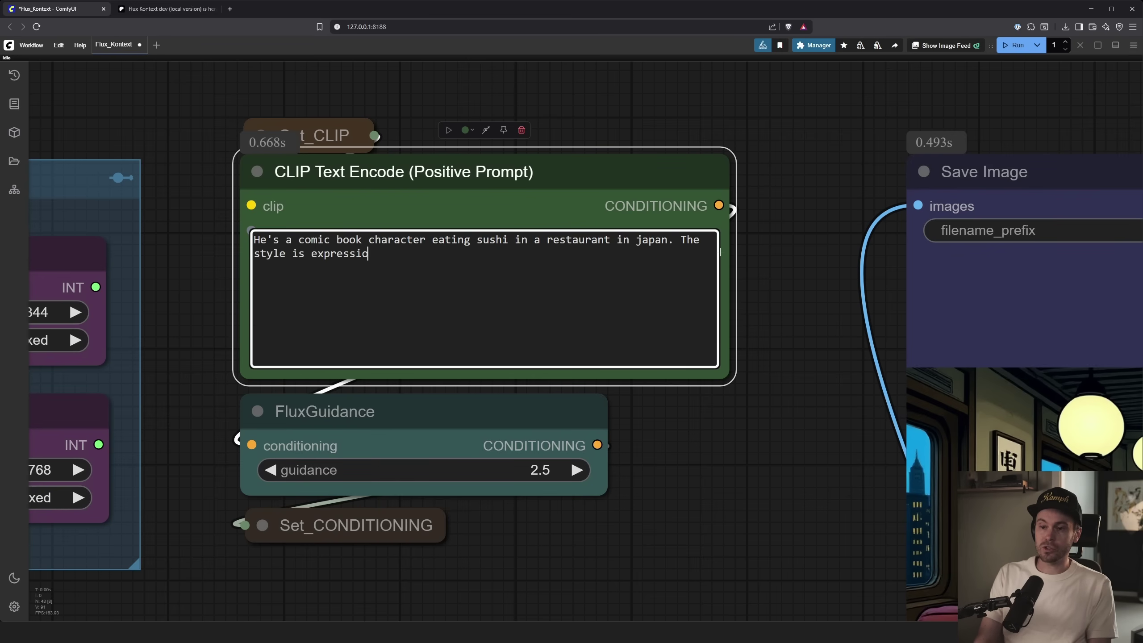
text(nism o)
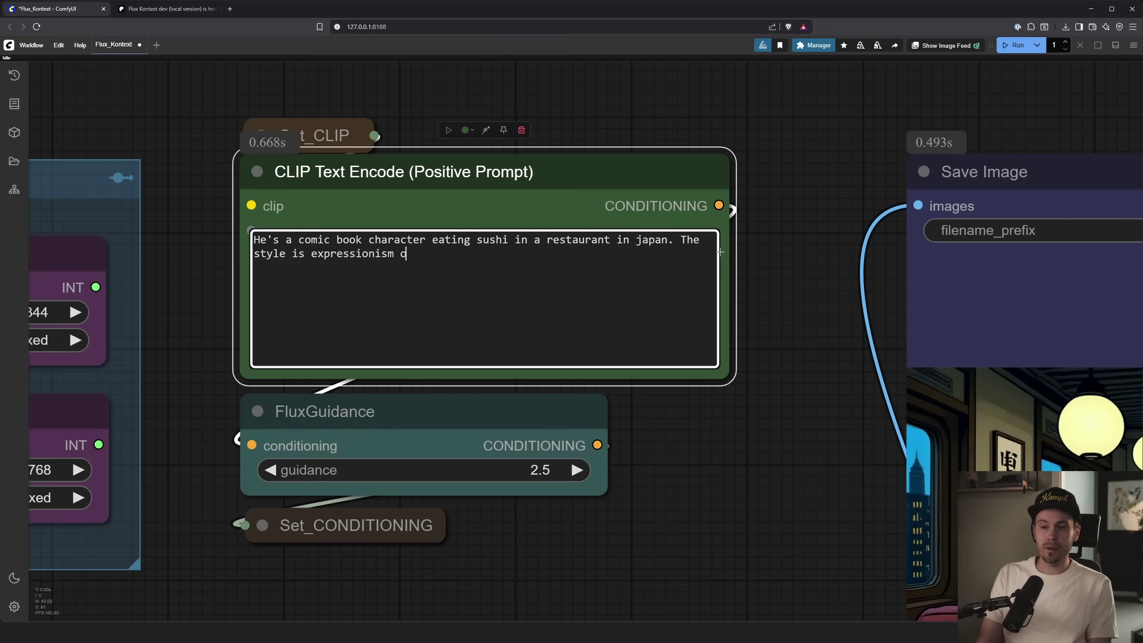
text(il painting.)
key(ctrl+Return)
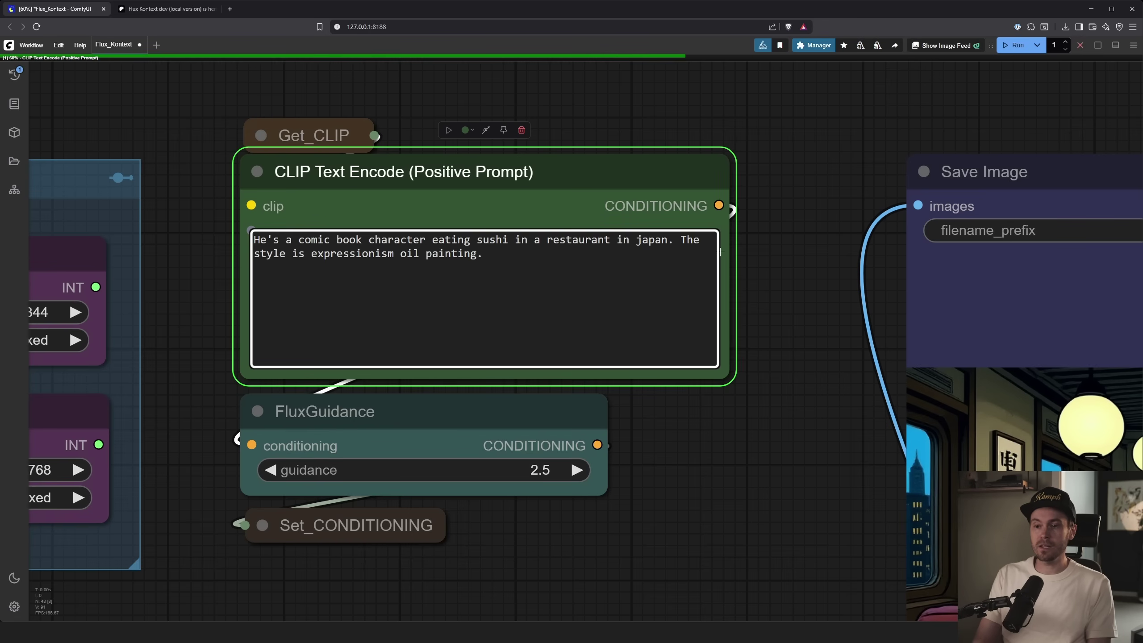
Follow the run in the SamplerCustomAdvanced preview and compare it with the previous image in the Save Image node.
scroll(712, 447, down, 8)
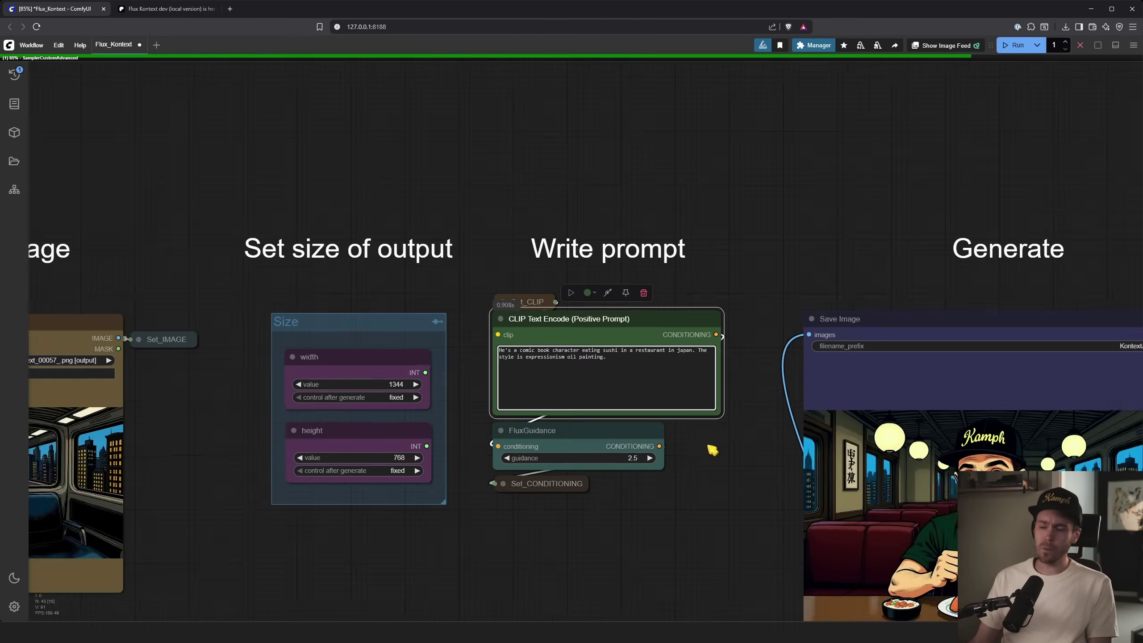
scroll(711, 446, up, 1)
drag(659, 466, 305, 263)
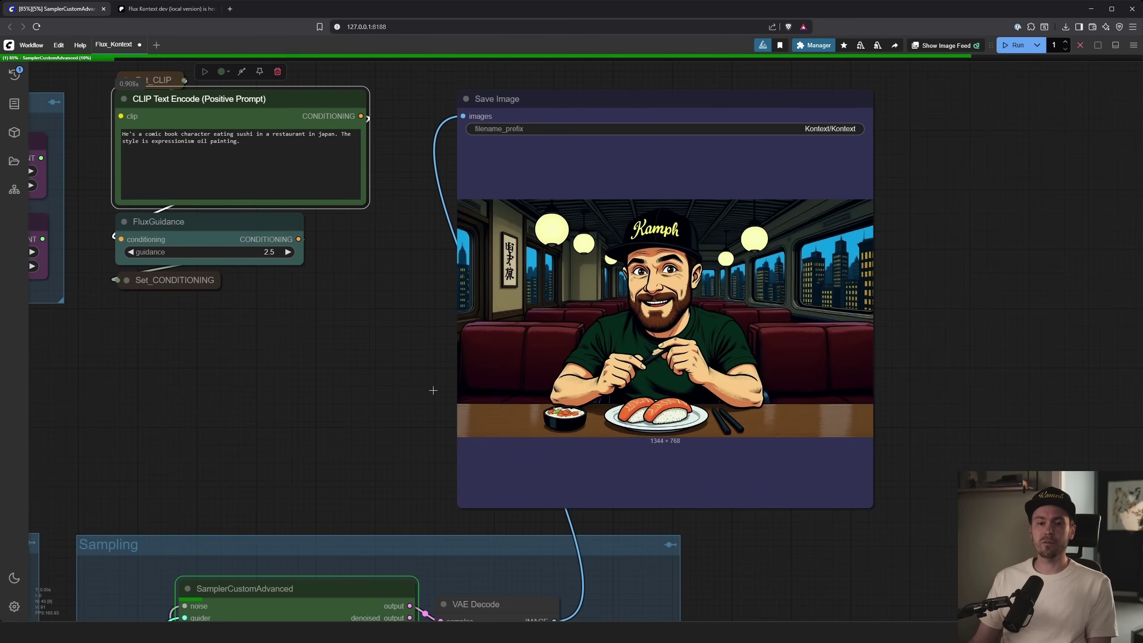
drag(337, 468, 406, 165)
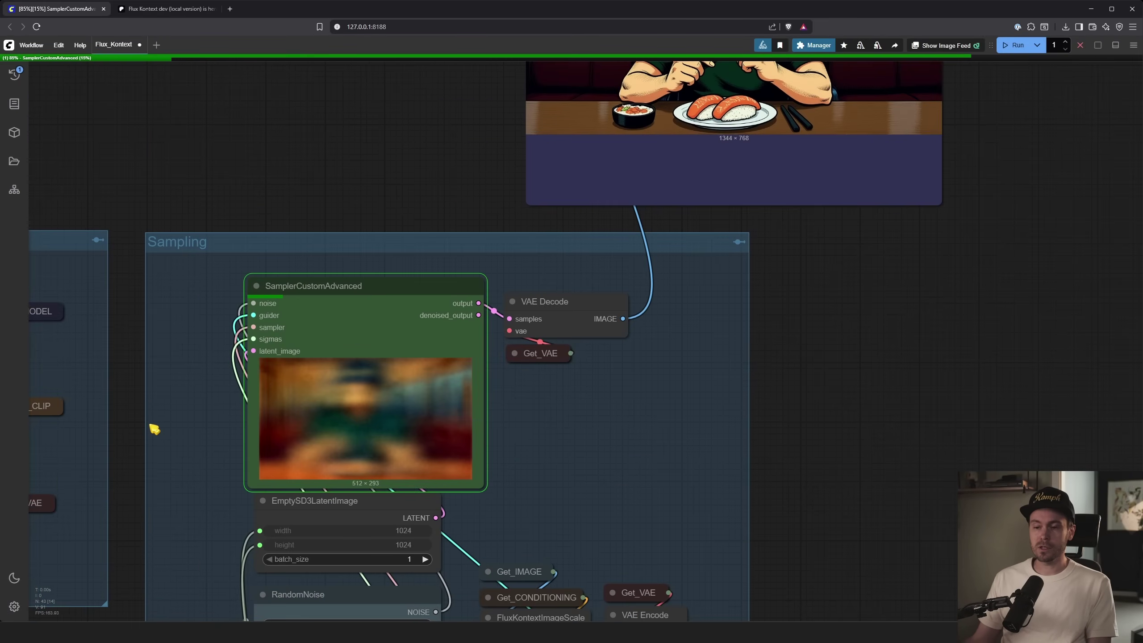
drag(273, 112, 362, 416)
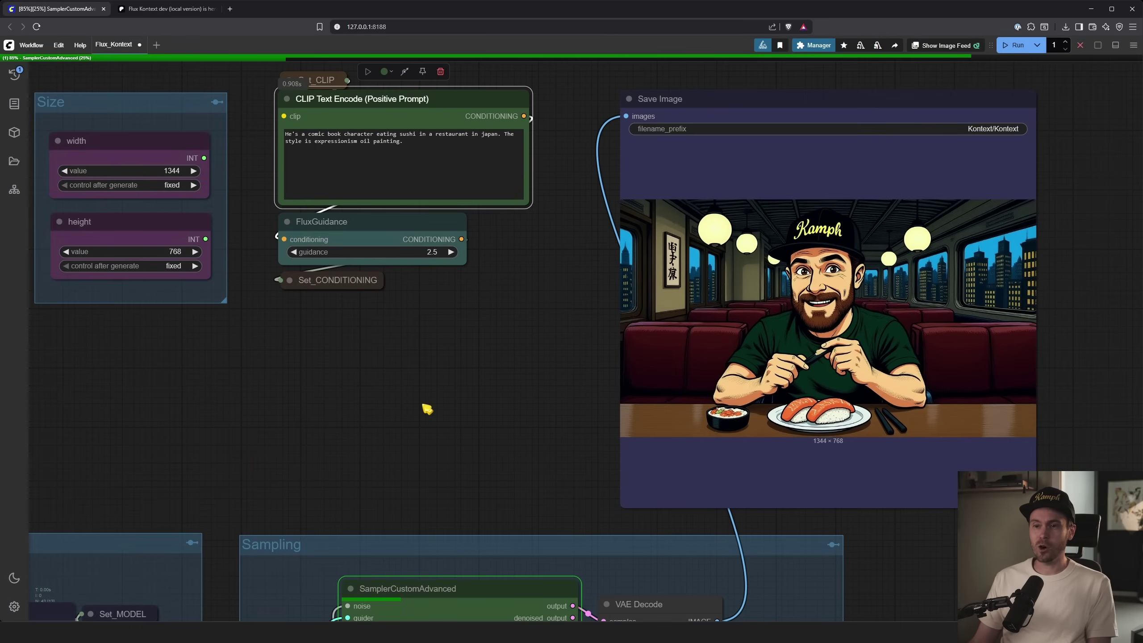
drag(368, 494, 292, 238)
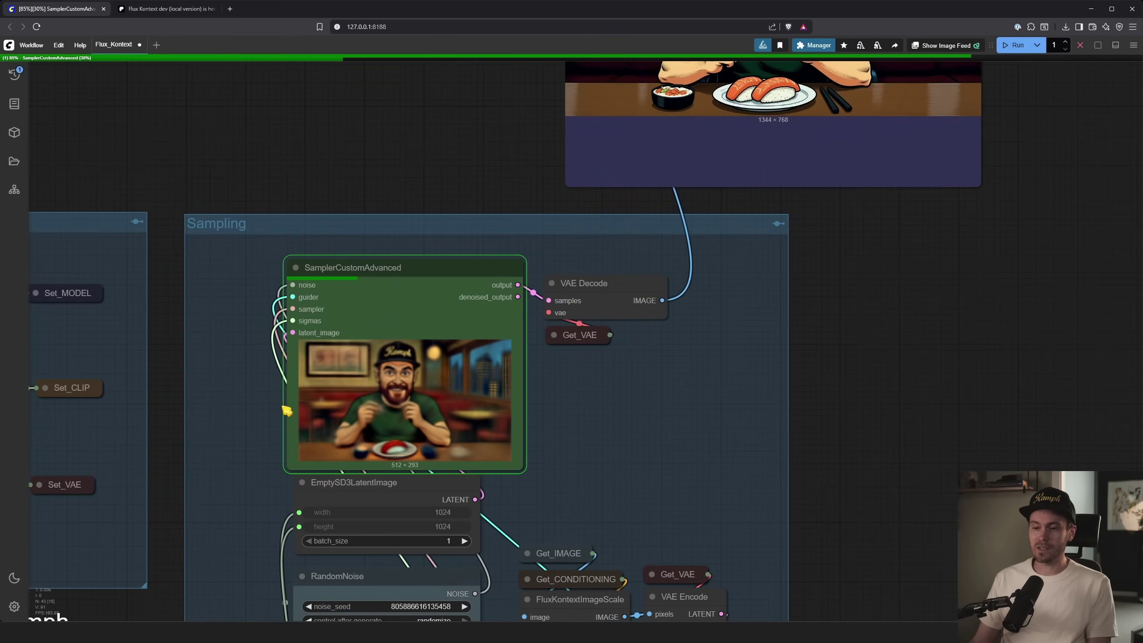
scroll(286, 410, up, 9)
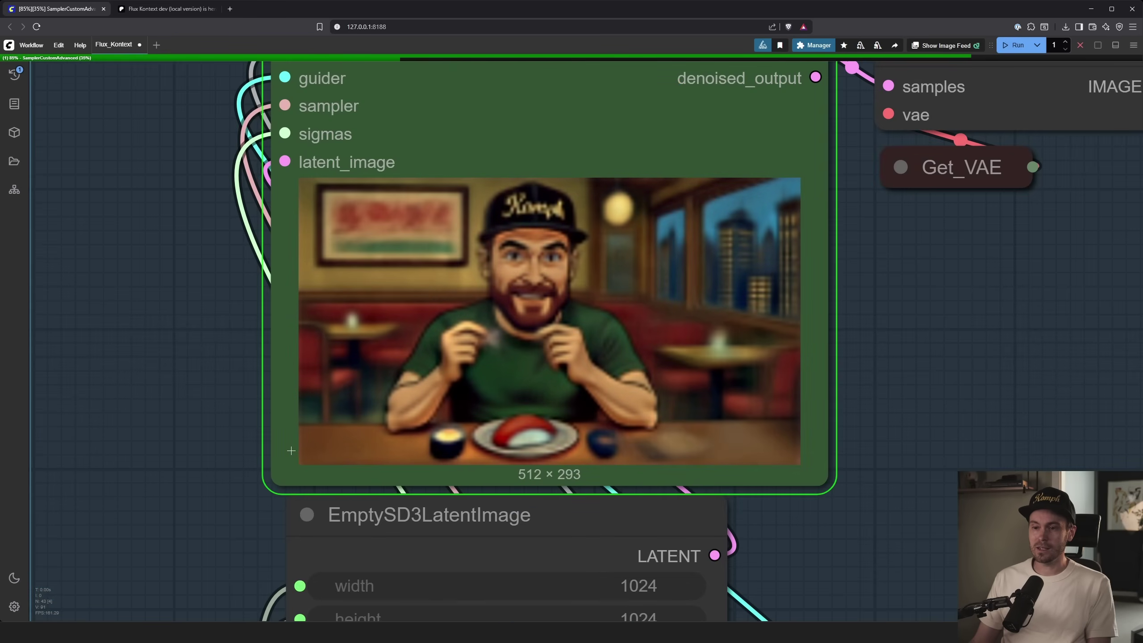
scroll(291, 450, down, 9)
Remove "a comic book character" from the positive prompt so it begins with "He's eating sushi in a restaurant in japan".
drag(326, 135, 387, 481)
drag(458, 334, 434, 503)
scroll(319, 408, up, 2)
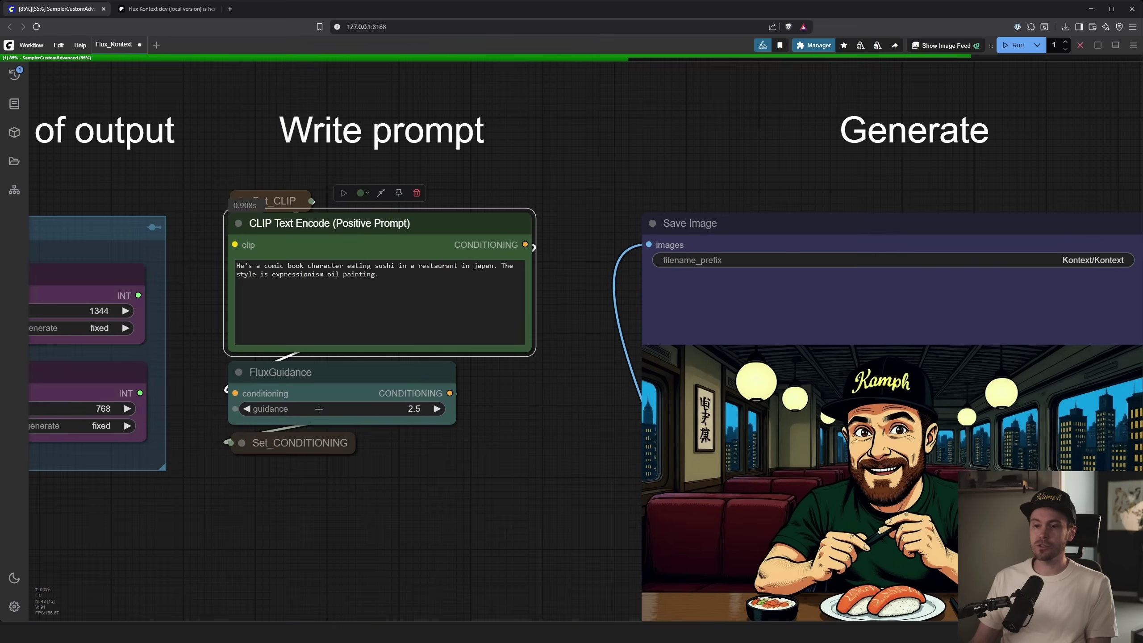
scroll(224, 359, up, 2)
drag(261, 251, 371, 251)
key(BackSpace)
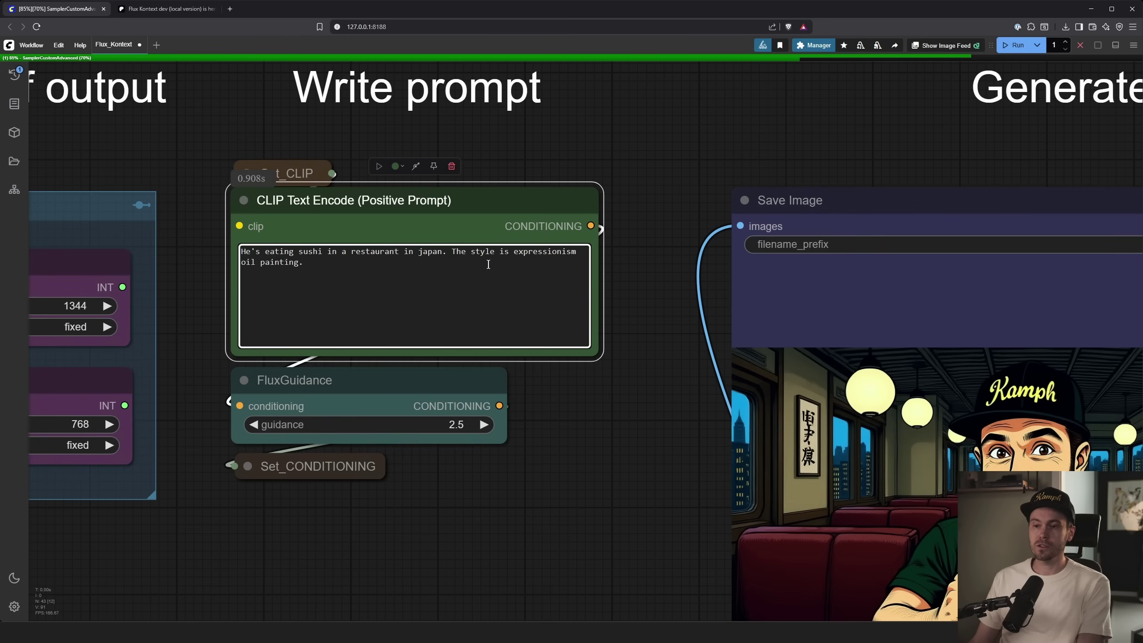
Review the oil painting result in the sampler preview and Save Image node, and run the workflow with the shortened prompt.
scroll(598, 324, down, 3)
drag(554, 558, 418, 224)
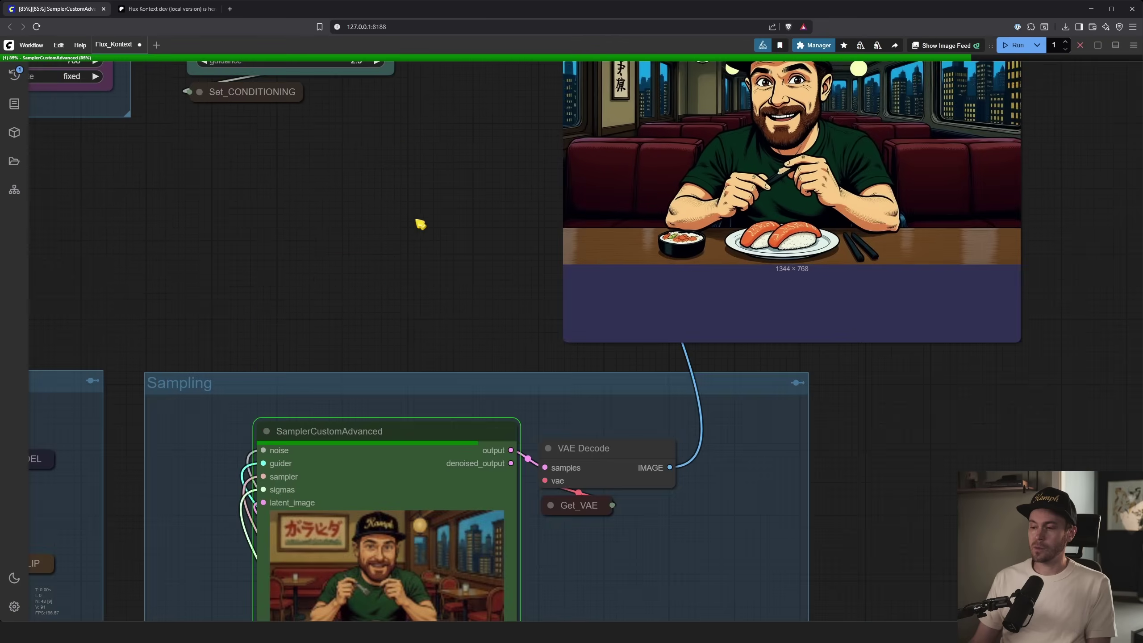
scroll(414, 242, down, 6)
scroll(334, 423, up, 7)
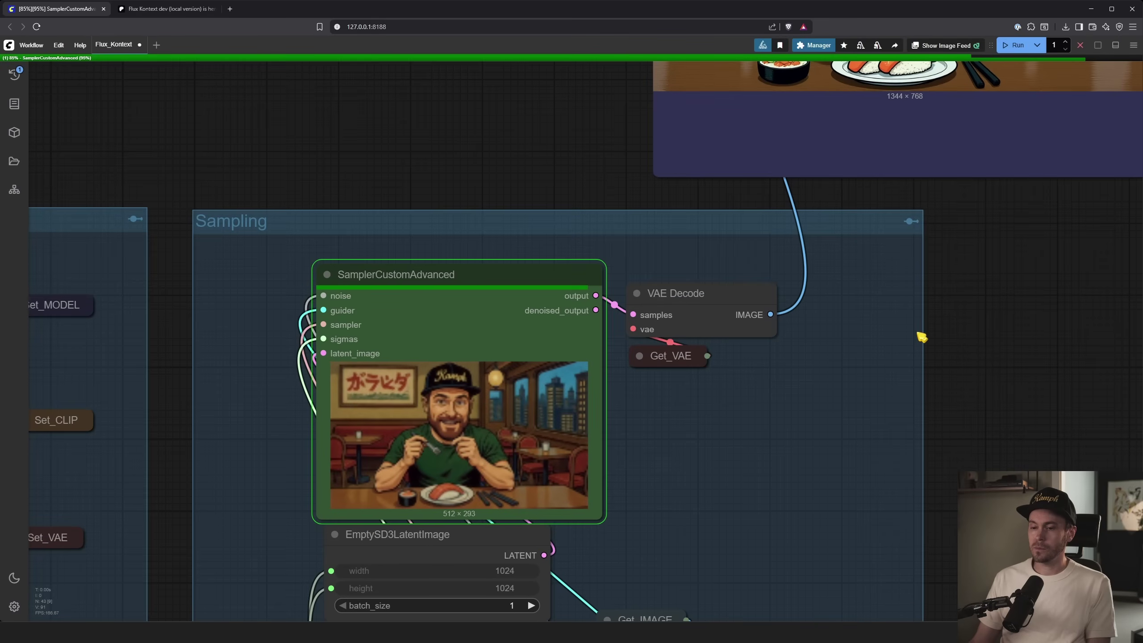
drag(1032, 274, 695, 539)
drag(285, 218, 218, 346)
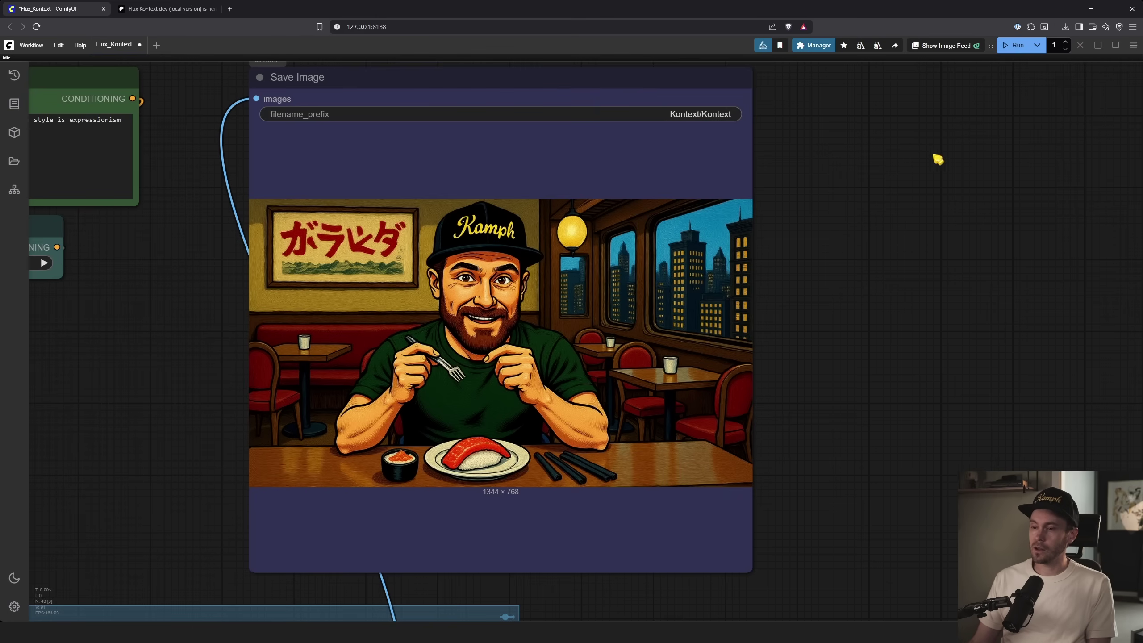
click(1016, 47)
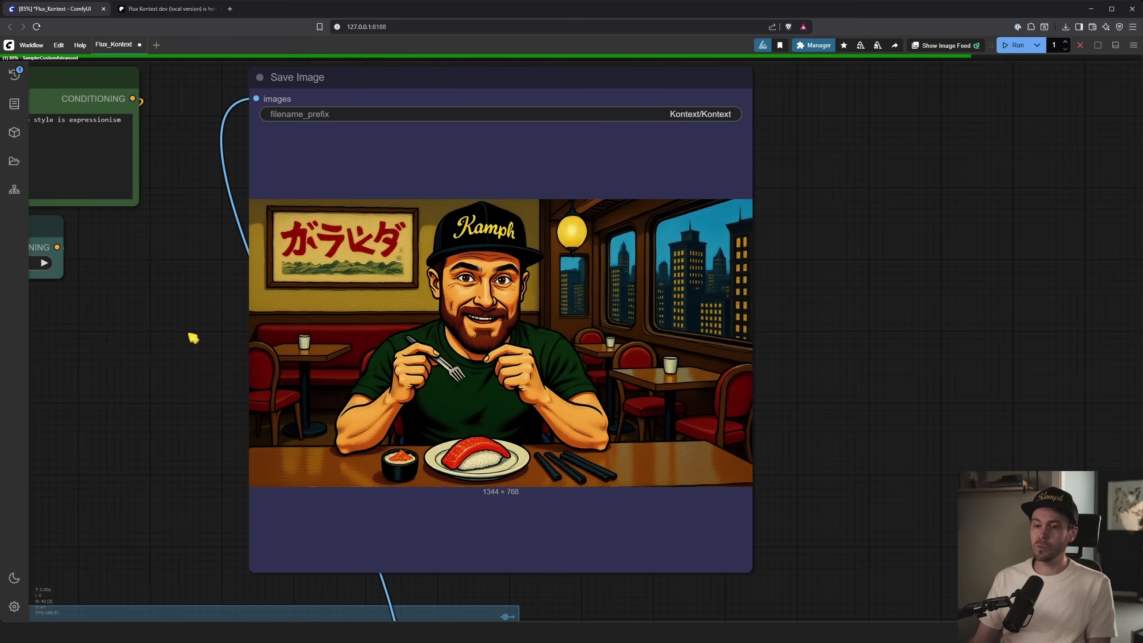
Inspect the brush texture, face, hands and background details of the oil painting image in the Save Image node.
scroll(396, 322, up, 10)
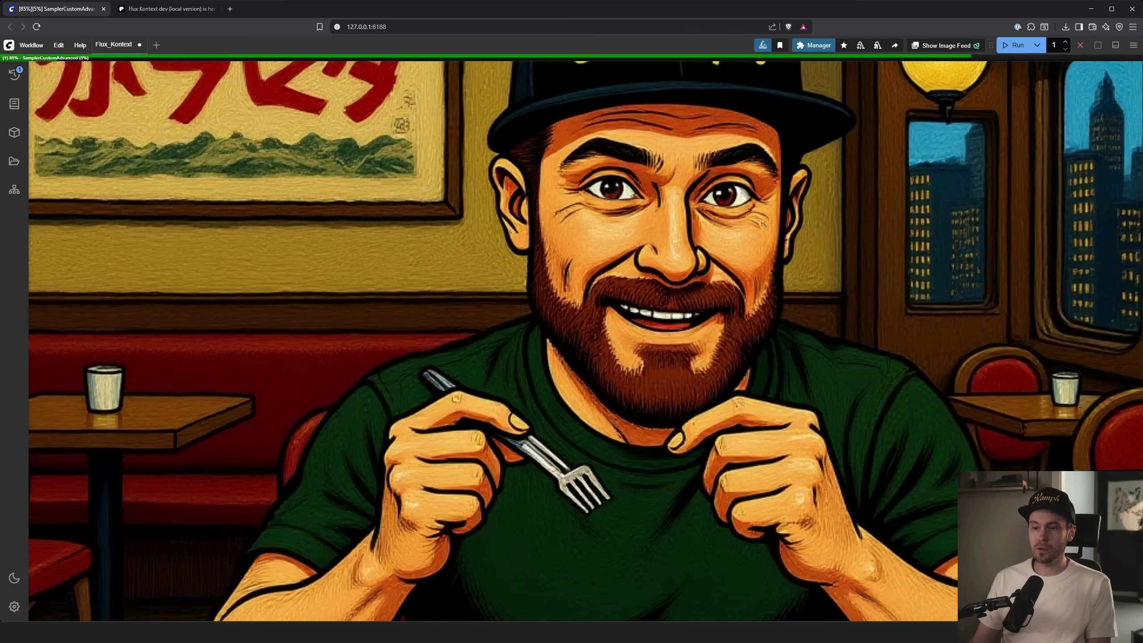
scroll(553, 254, down, 6)
scroll(447, 301, up, 6)
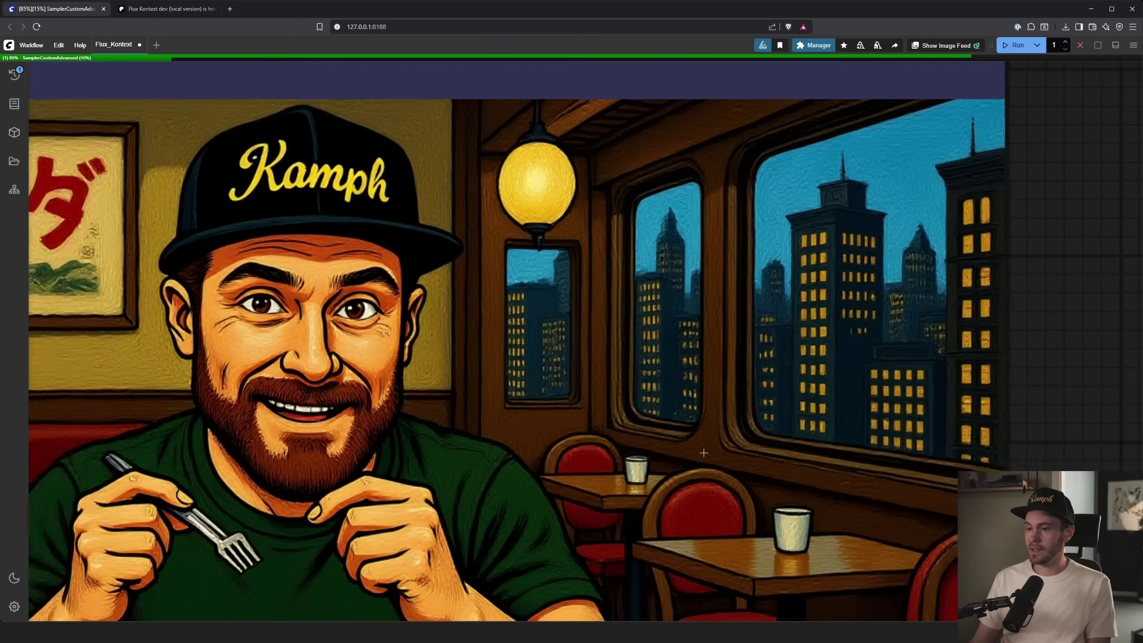
scroll(735, 173, down, 5)
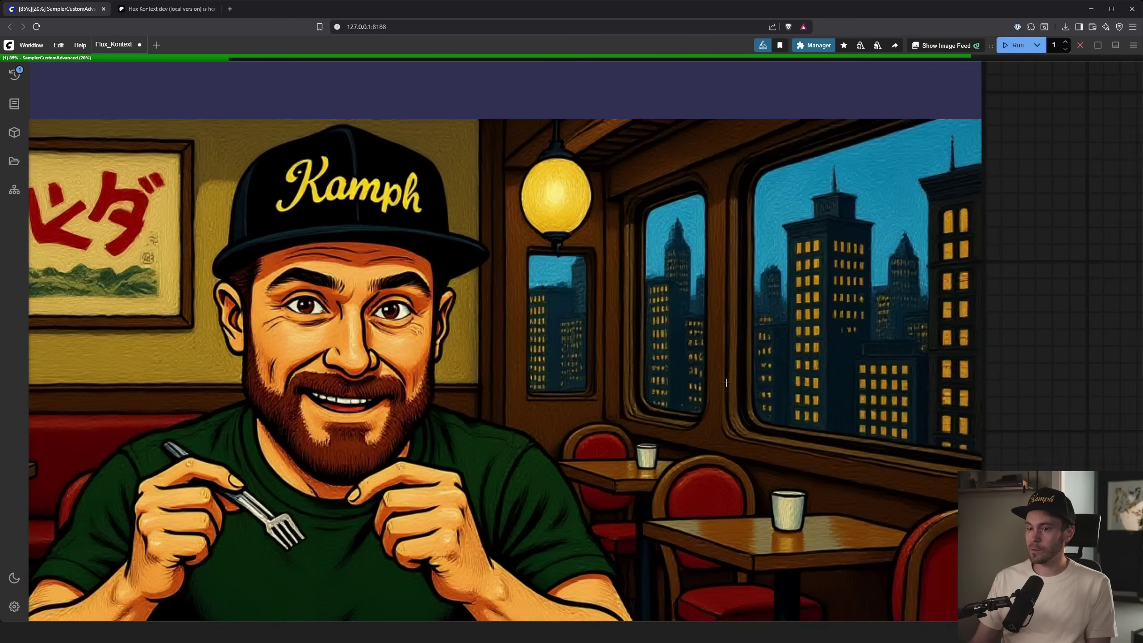
scroll(875, 450, down, 2)
drag(874, 449, 1056, 338)
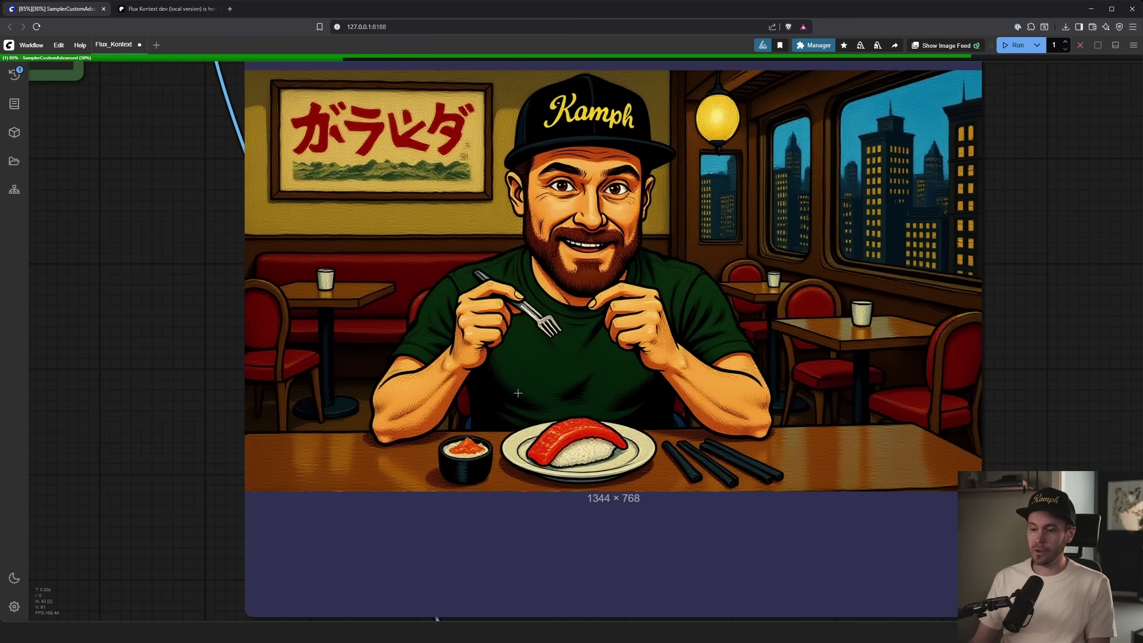
scroll(230, 352, up, 8)
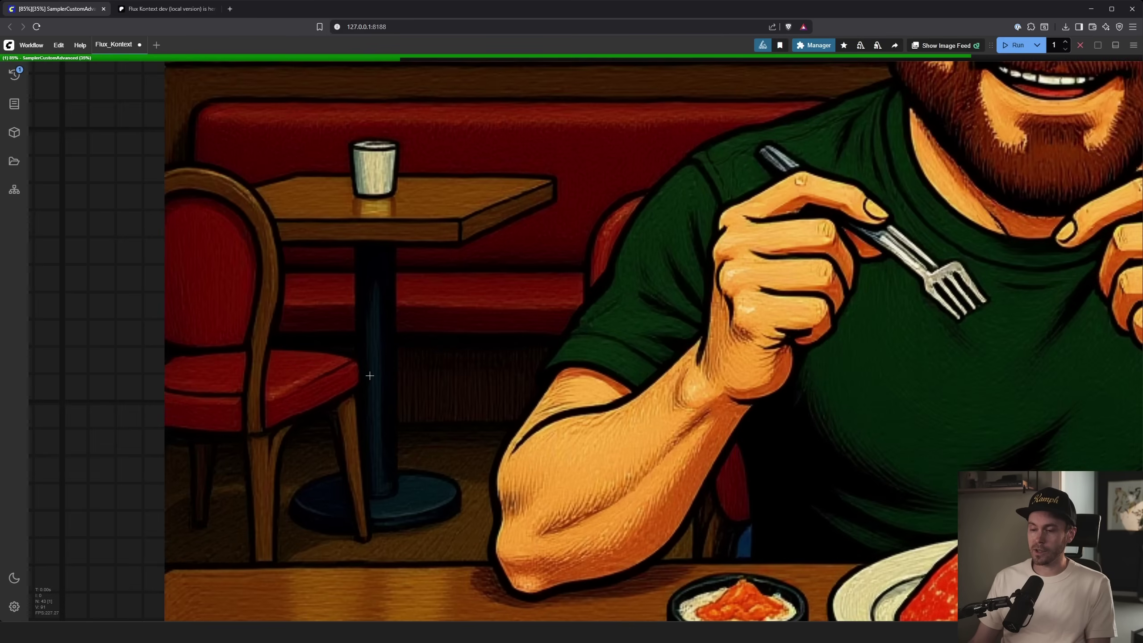
scroll(370, 375, down, 7)
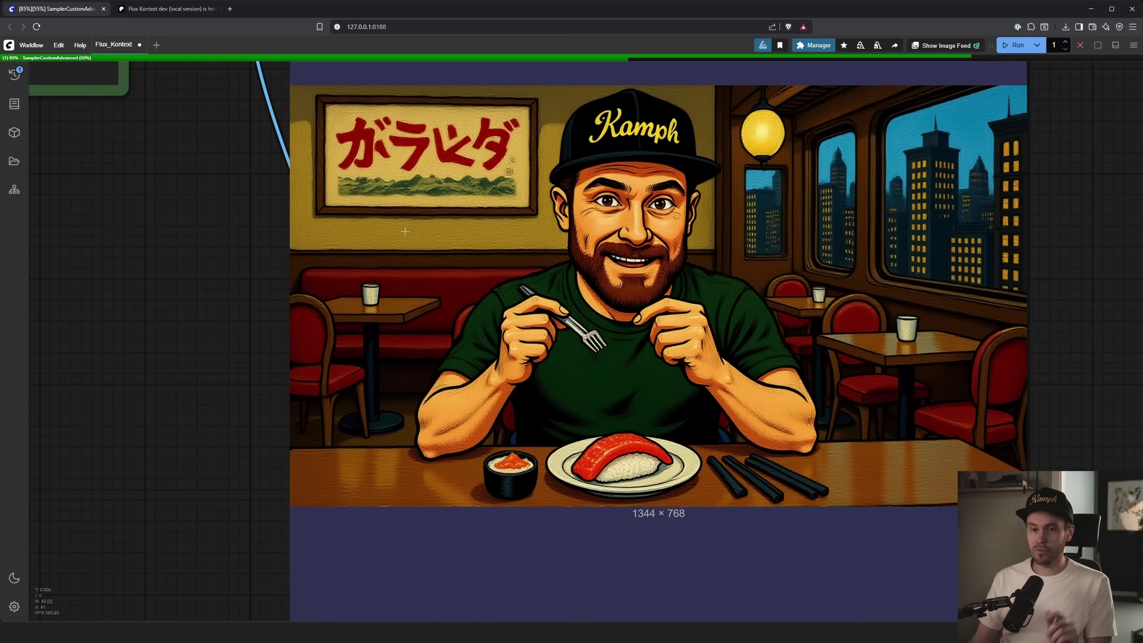
Check the sampler preview and the new Save Image result, and compare them with the source in the Load Image node.
scroll(371, 365, down, 4)
scroll(374, 362, down, 5)
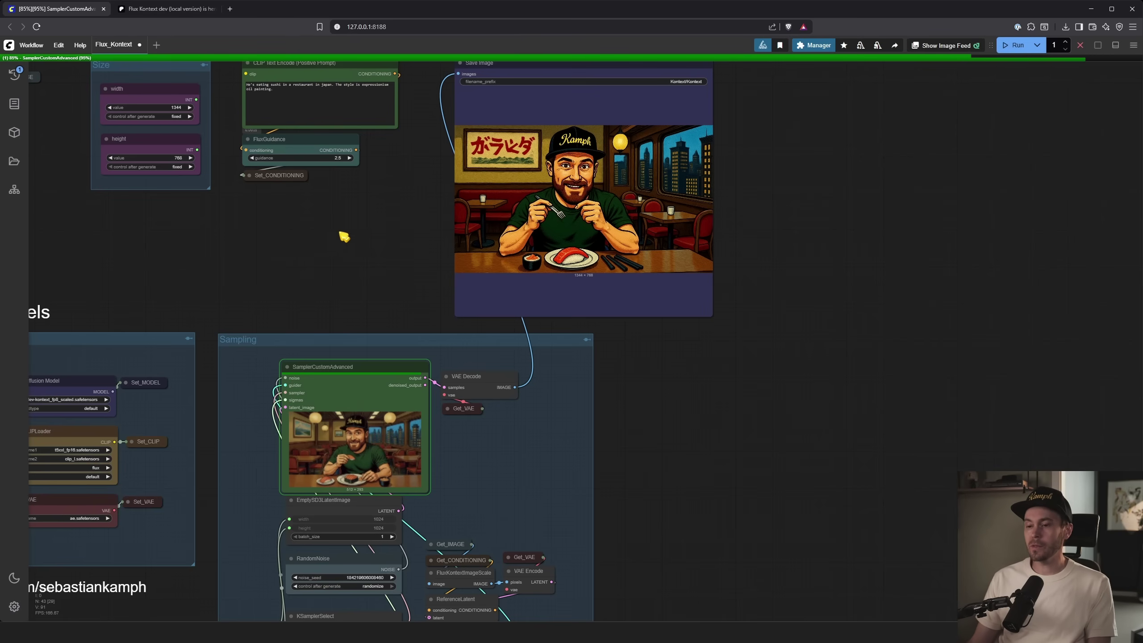
drag(293, 248, 464, 319)
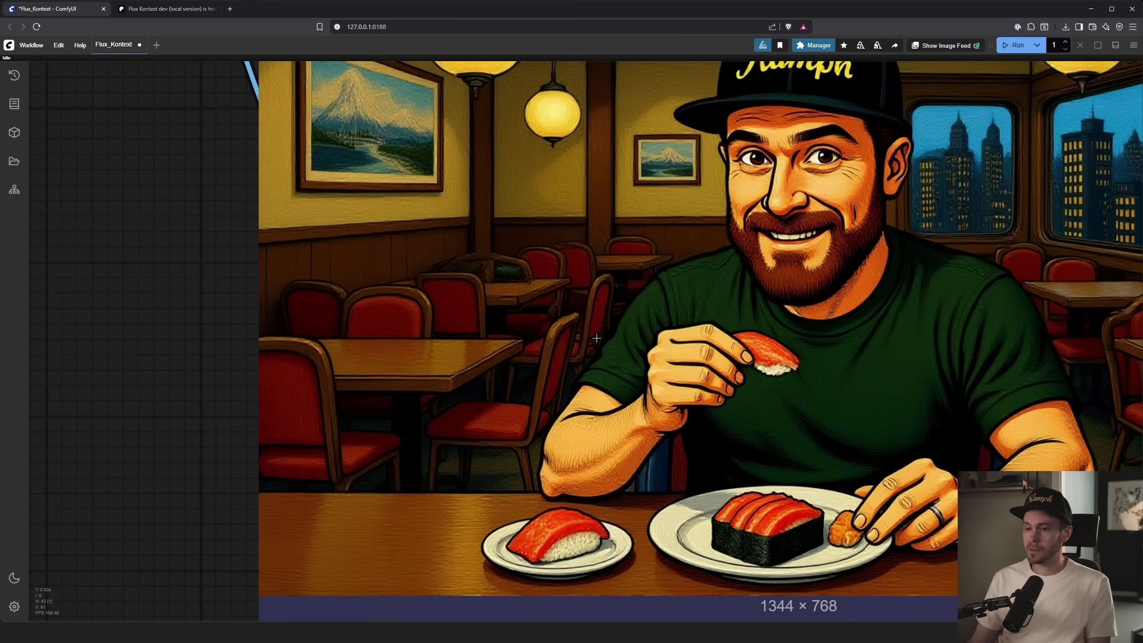
scroll(595, 337, down, 8)
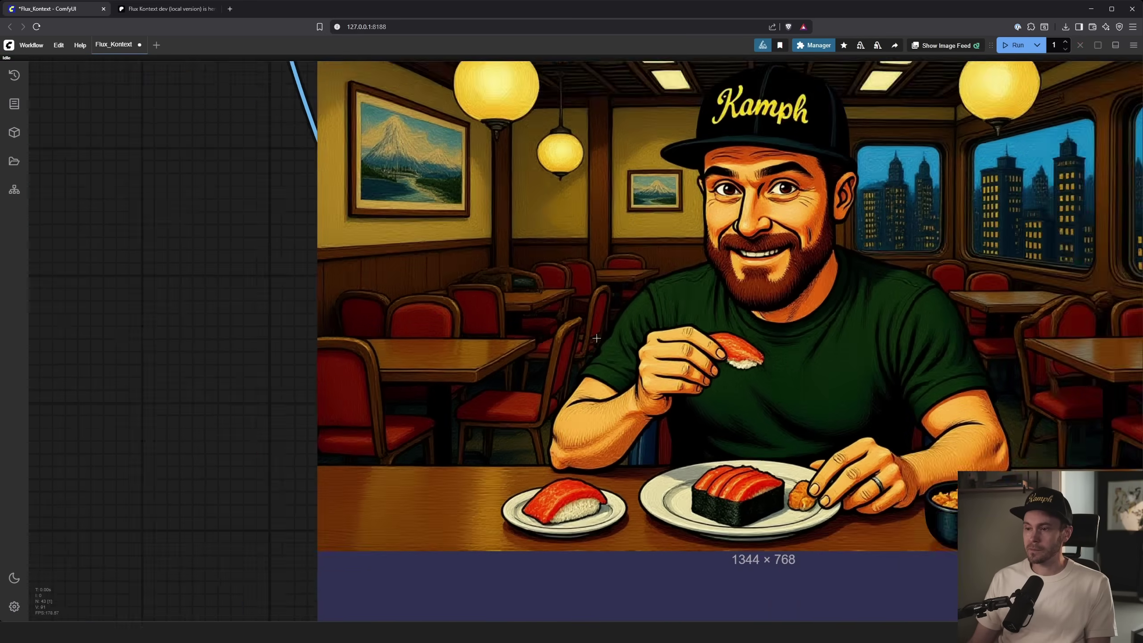
drag(224, 358, 688, 363)
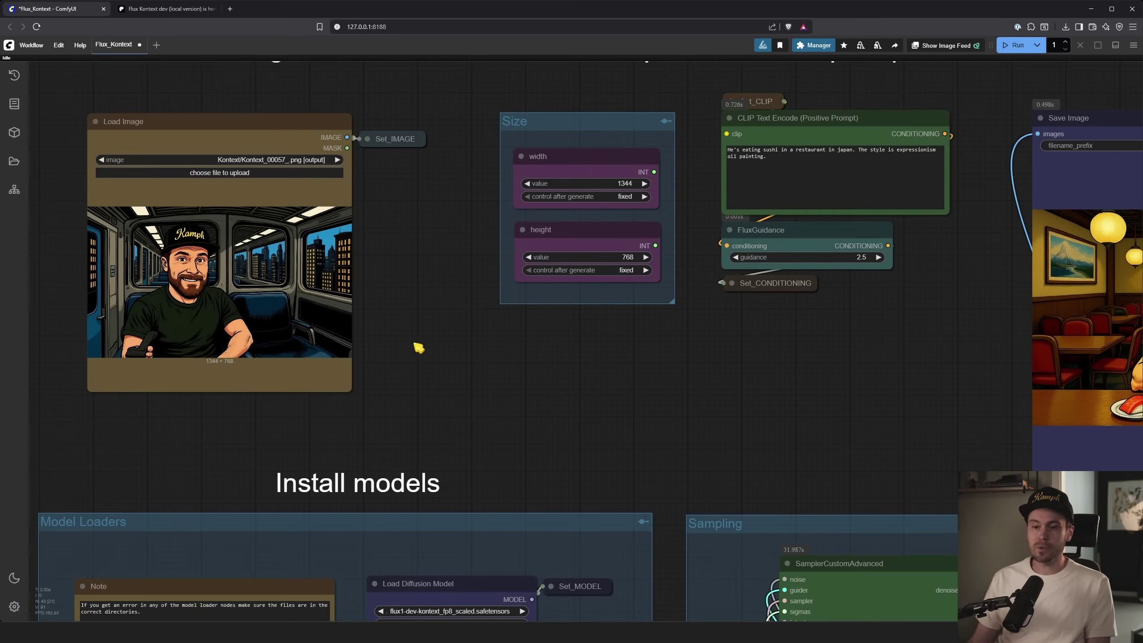
Load Seb_Keps_SMALL.jpg into the Load Image node and replace it with Seb_Hat.jpg as the source photo.
drag(414, 343, 616, 370)
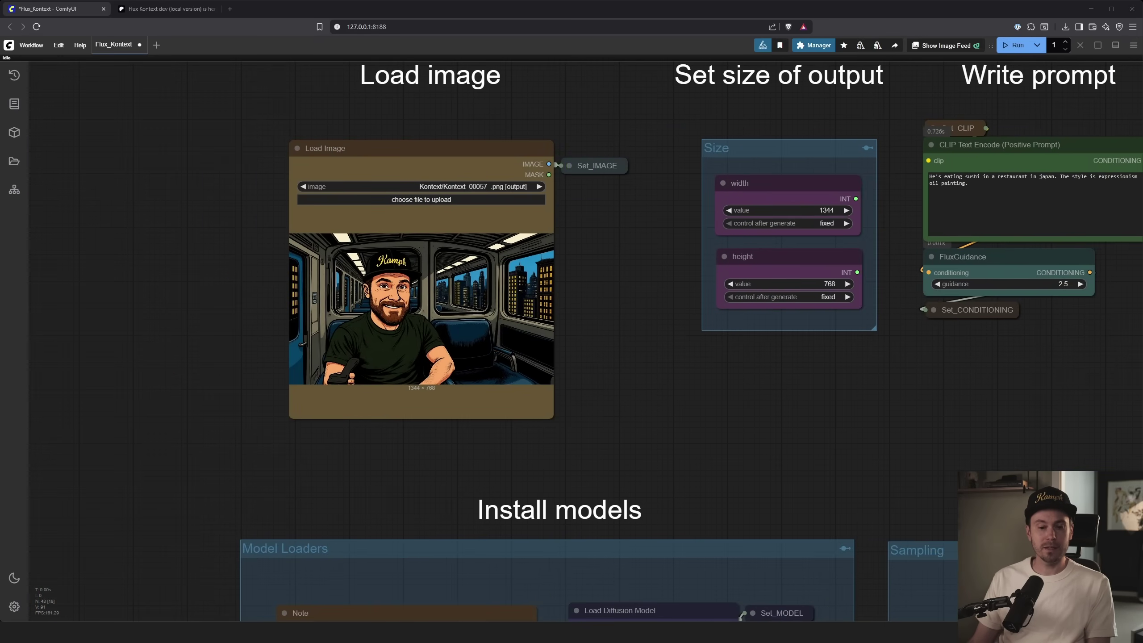
drag(0, 319, 360, 315)
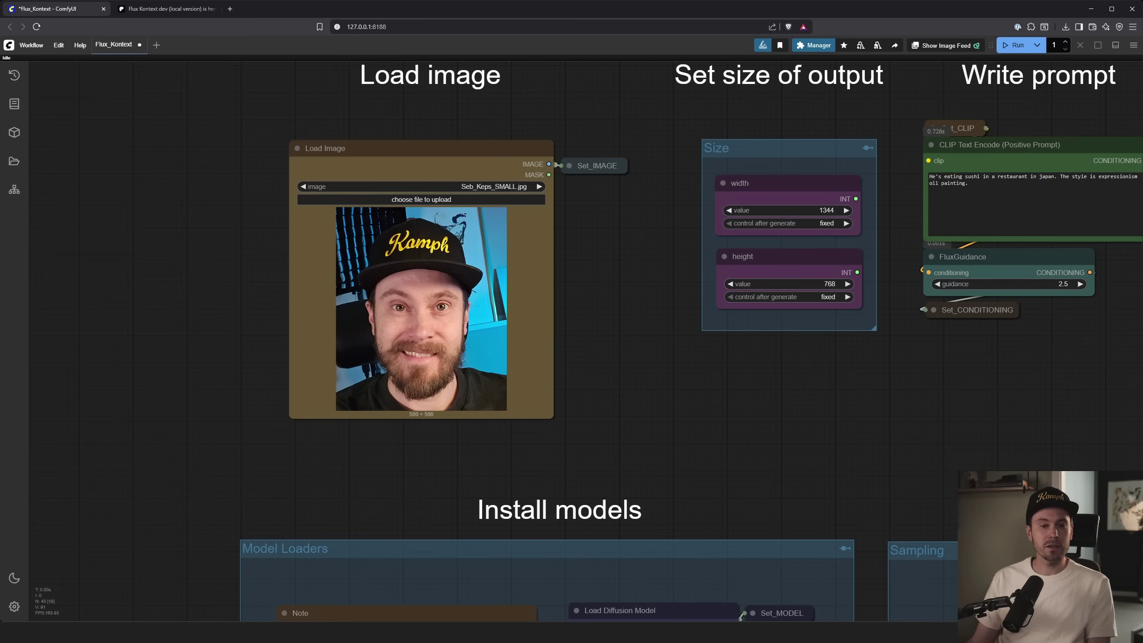
drag(30, 270, 325, 262)
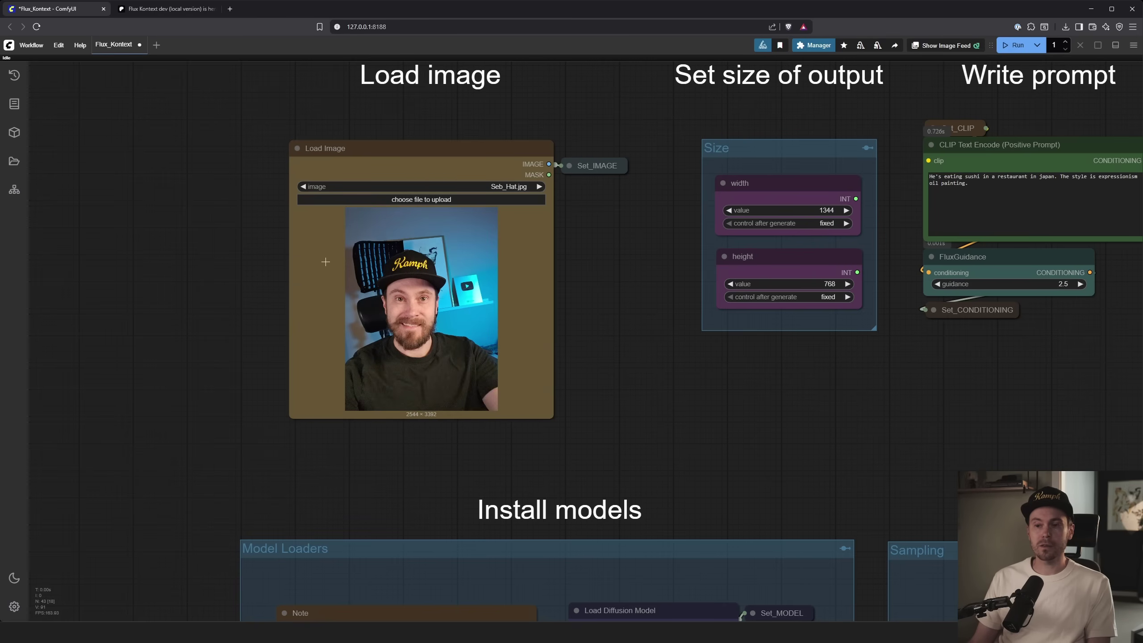
Duplicate the Load Image node, place the copy beside the original, and load Woman_OrangeDress.png into it.
click(405, 154)
key(ctrl+c)
key(ctrl+v)
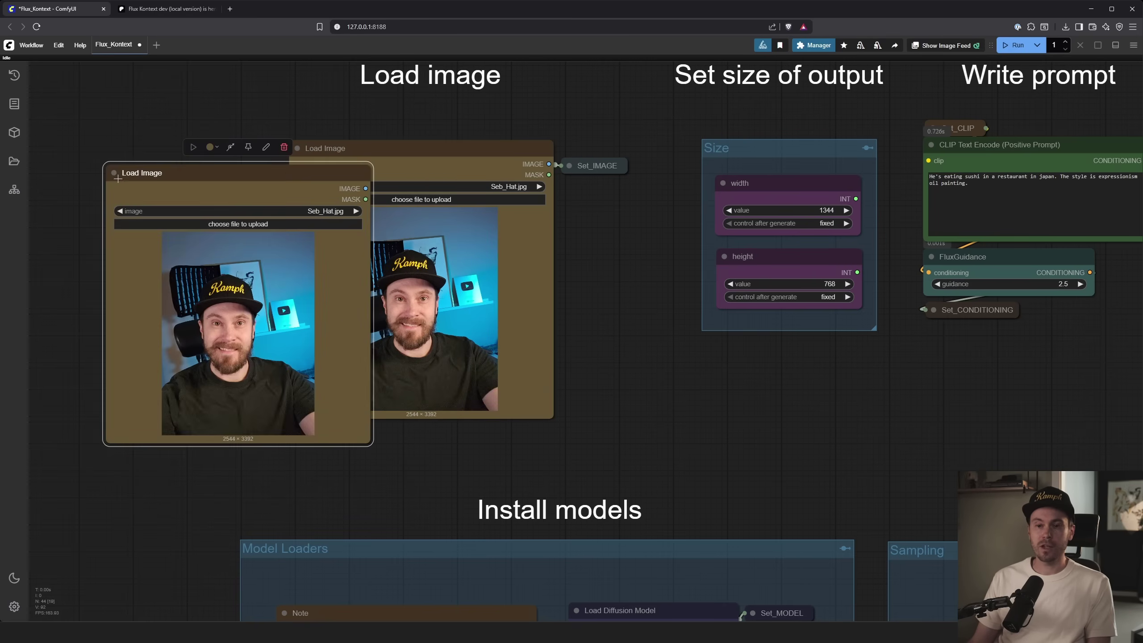
drag(139, 157, 230, 145)
drag(331, 94, 249, 124)
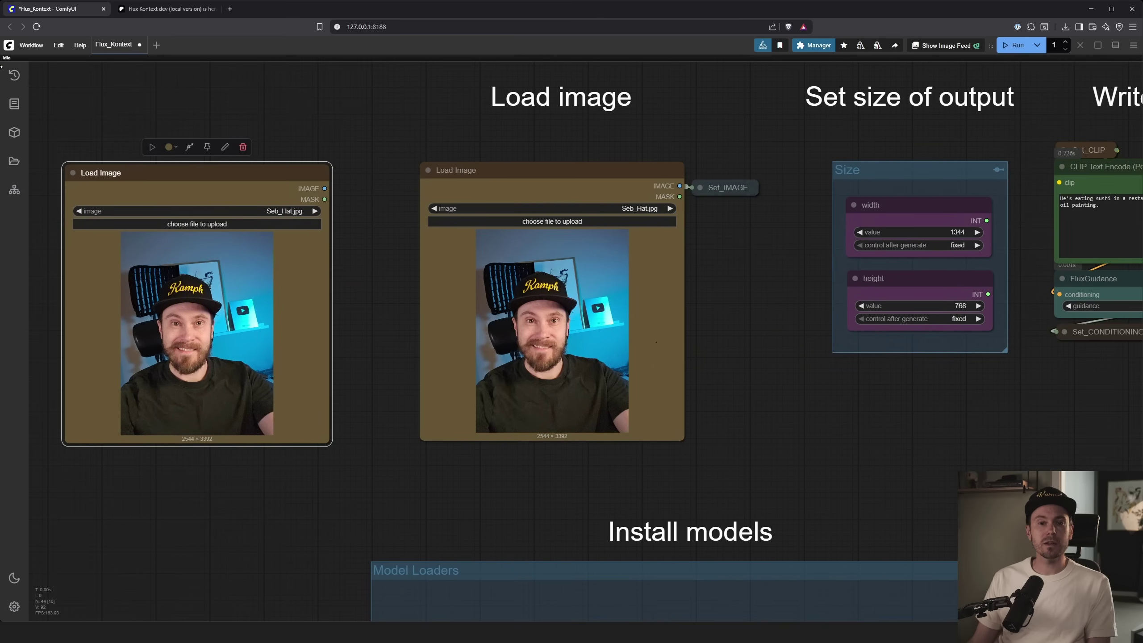
drag(1, 66, 204, 336)
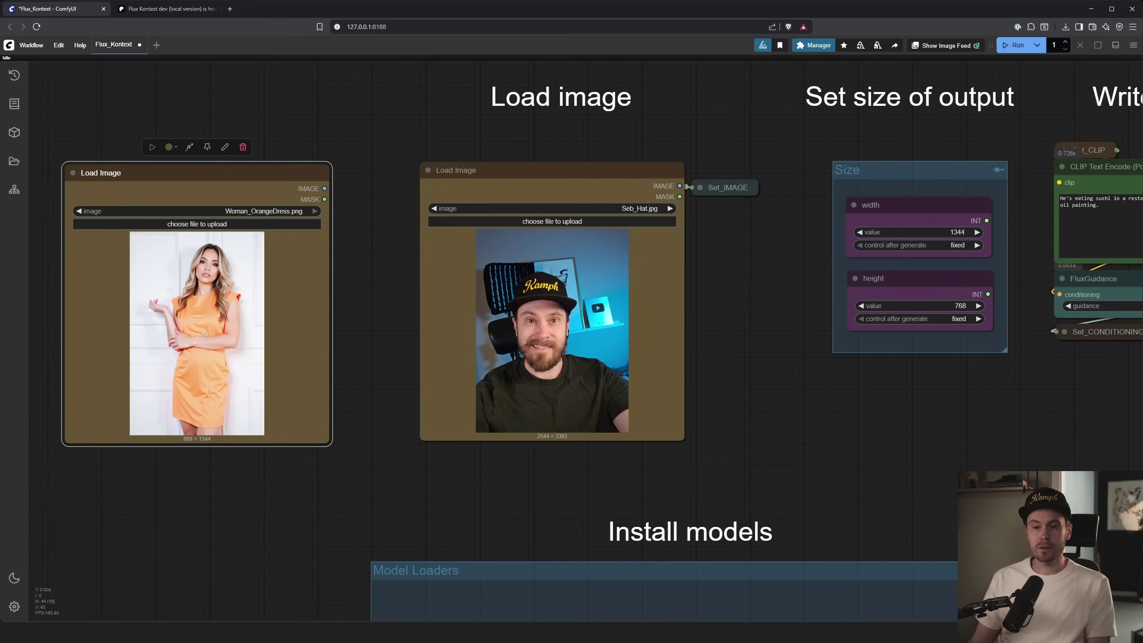
Add an Image Concatenate node from KJNodes and place it between the original Load Image node and the Size group.
drag(378, 156, 331, 163)
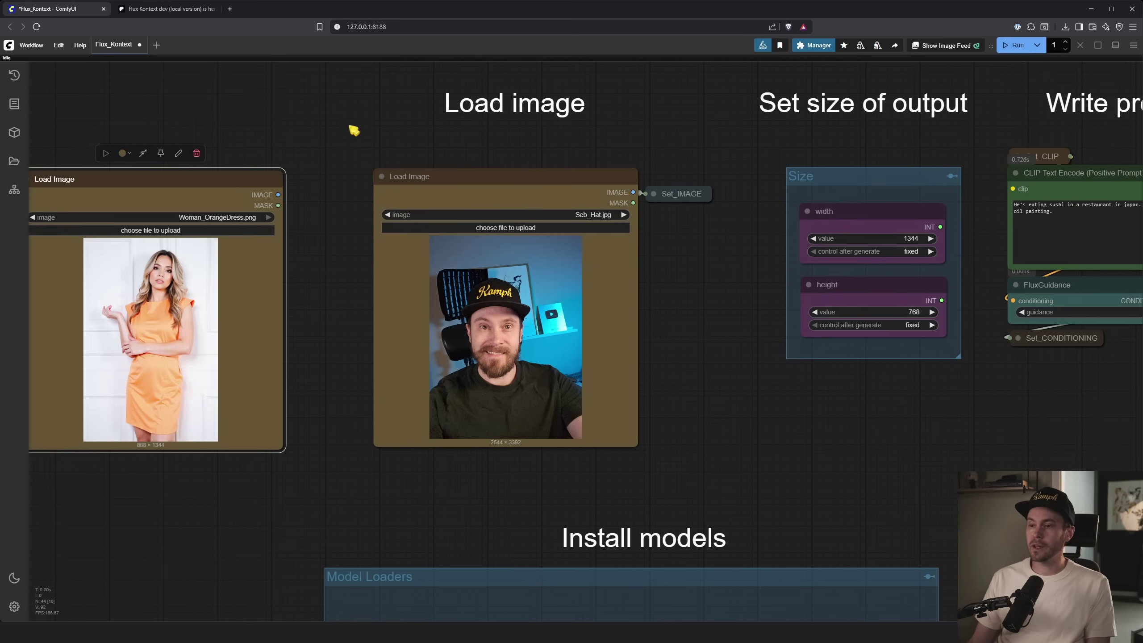
double_click(678, 283)
text(image conc)
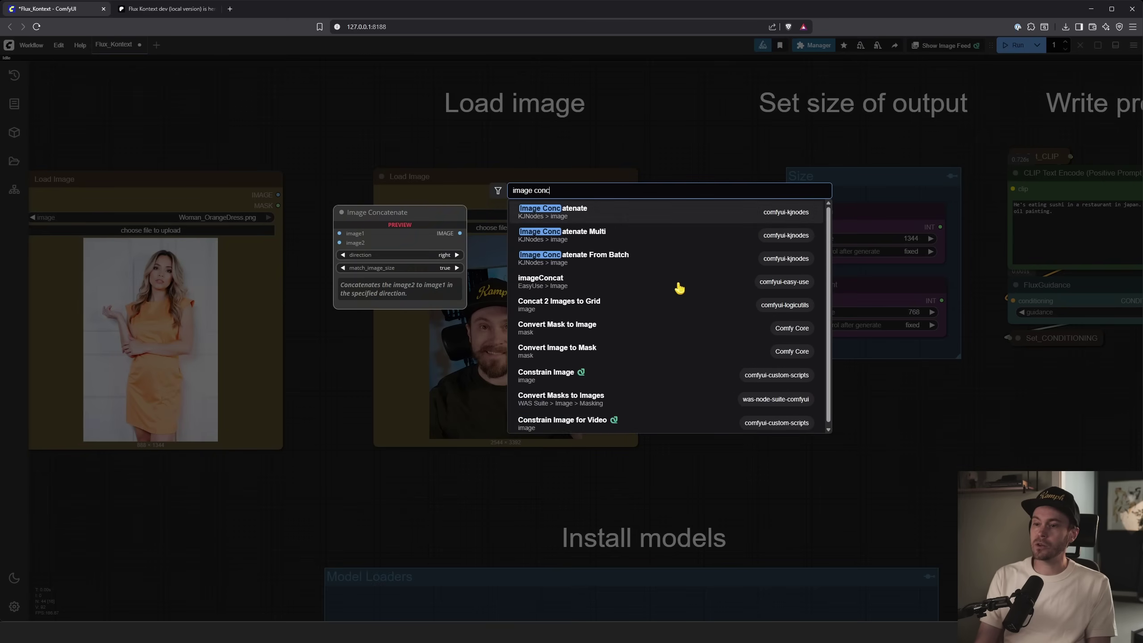
text(at)
click(625, 219)
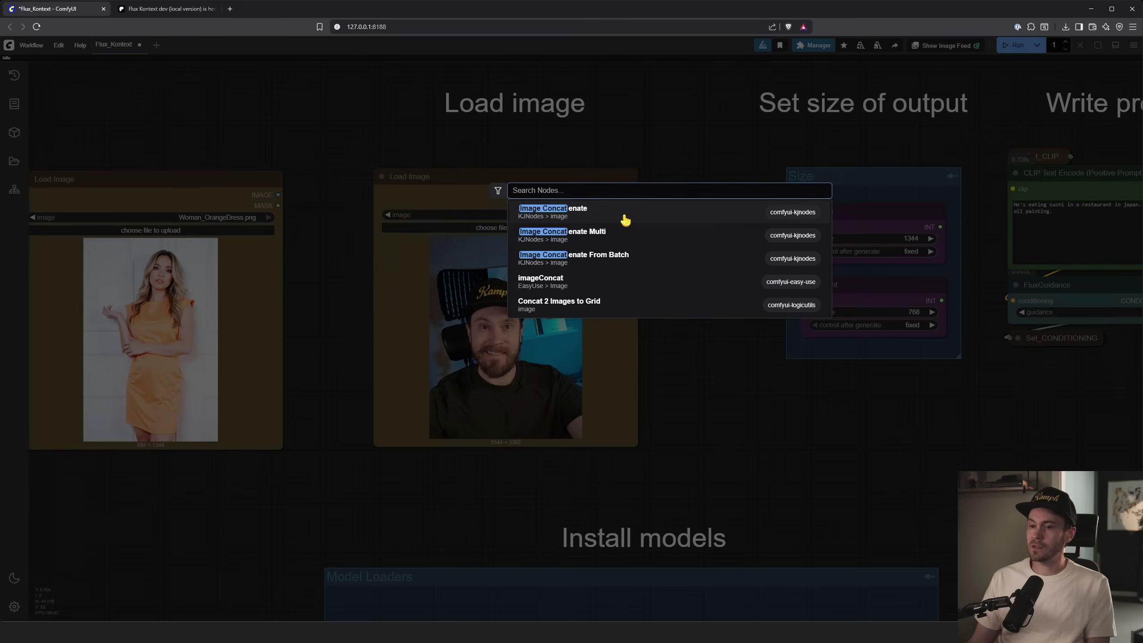
drag(701, 162, 689, 160)
drag(690, 273, 667, 272)
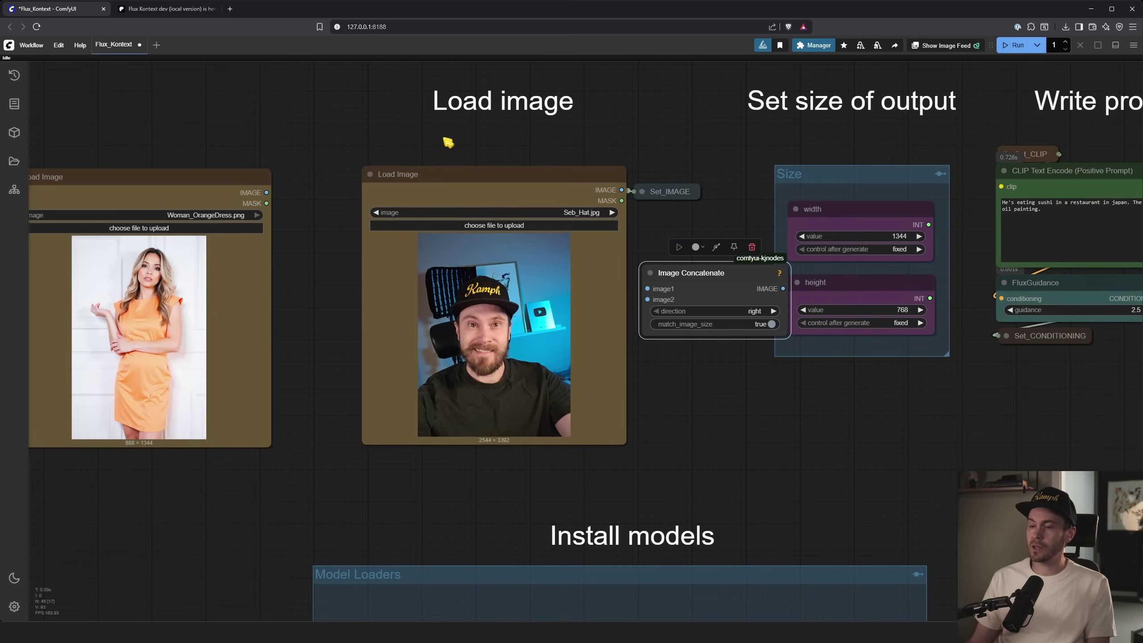
Wire the Seb_Hat.jpg image into image1, Woman_OrangeDress.png into image2 and the concatenated output into Set_IMAGE, aligning the two Load Image nodes side by side.
drag(266, 192, 647, 299)
drag(621, 190, 647, 289)
mouse_move(664, 207)
mouse_down()
mouse_move(628, 205)
mouse_move(655, 186)
mouse_up()
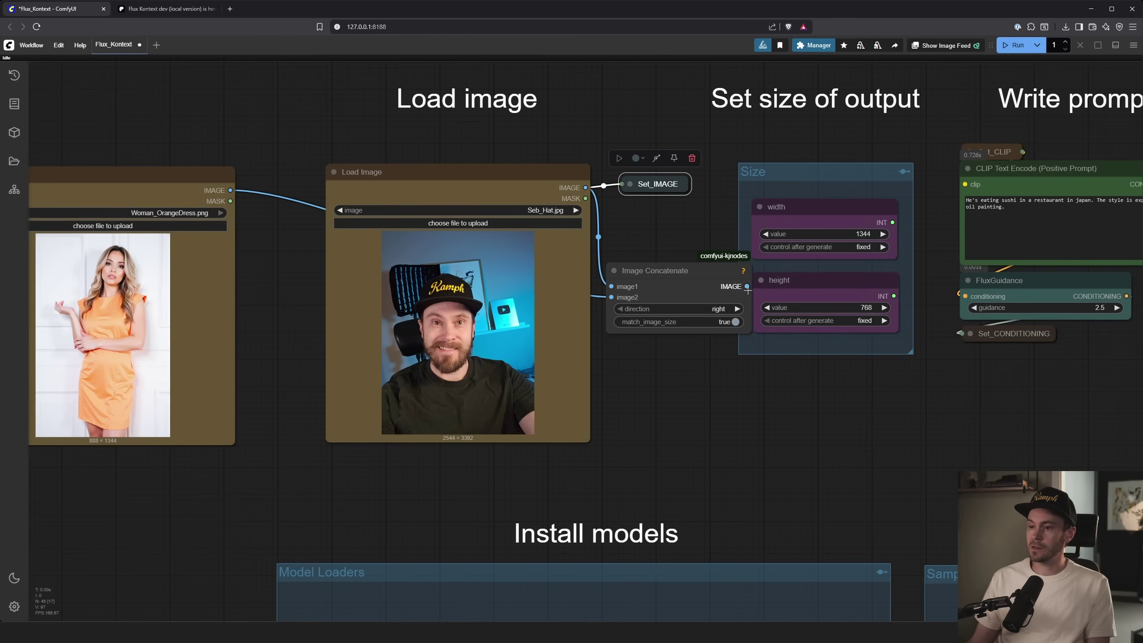
drag(747, 287, 622, 184)
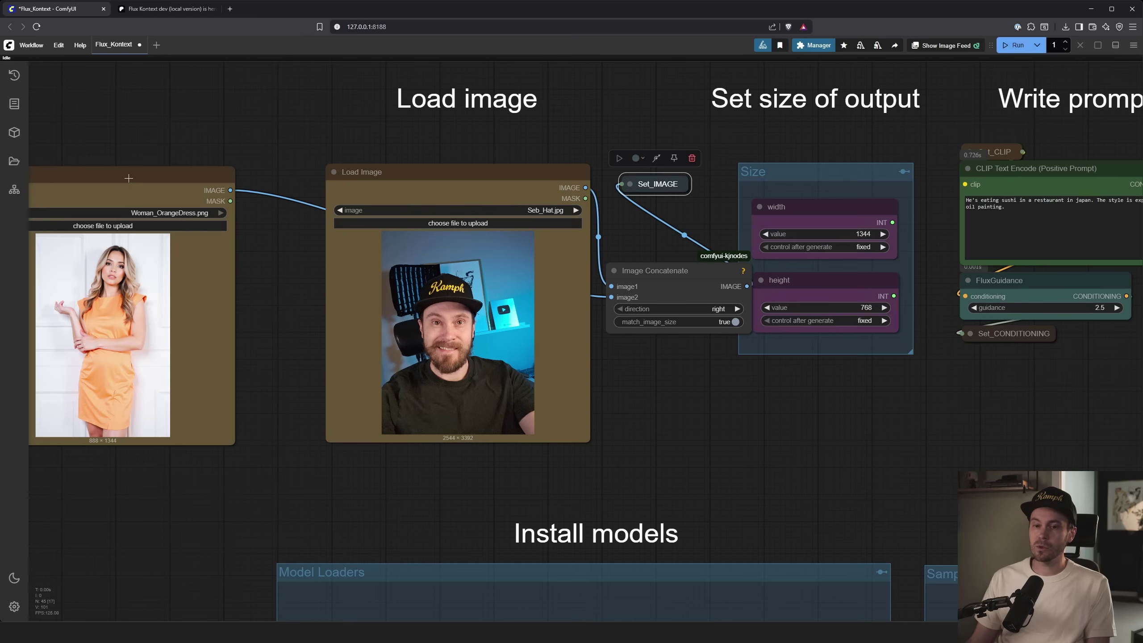
drag(128, 177, 198, 188)
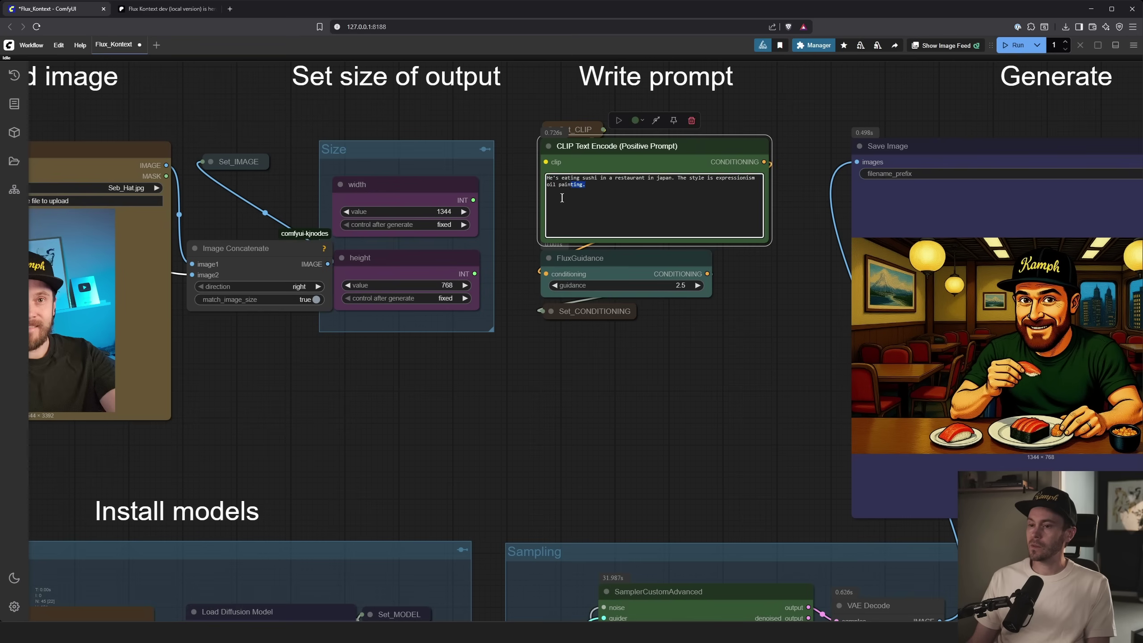
Replace the positive prompt with "The two characters are walking together in new york." and run the workflow.
key(ctrl+a)
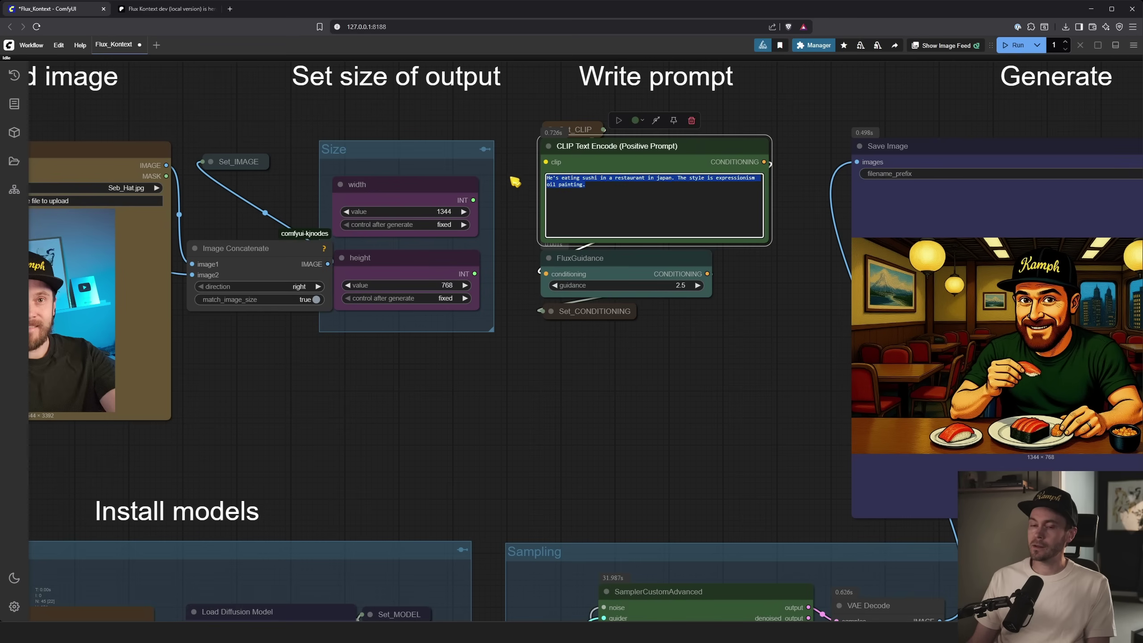
text(The two characters are walking together)
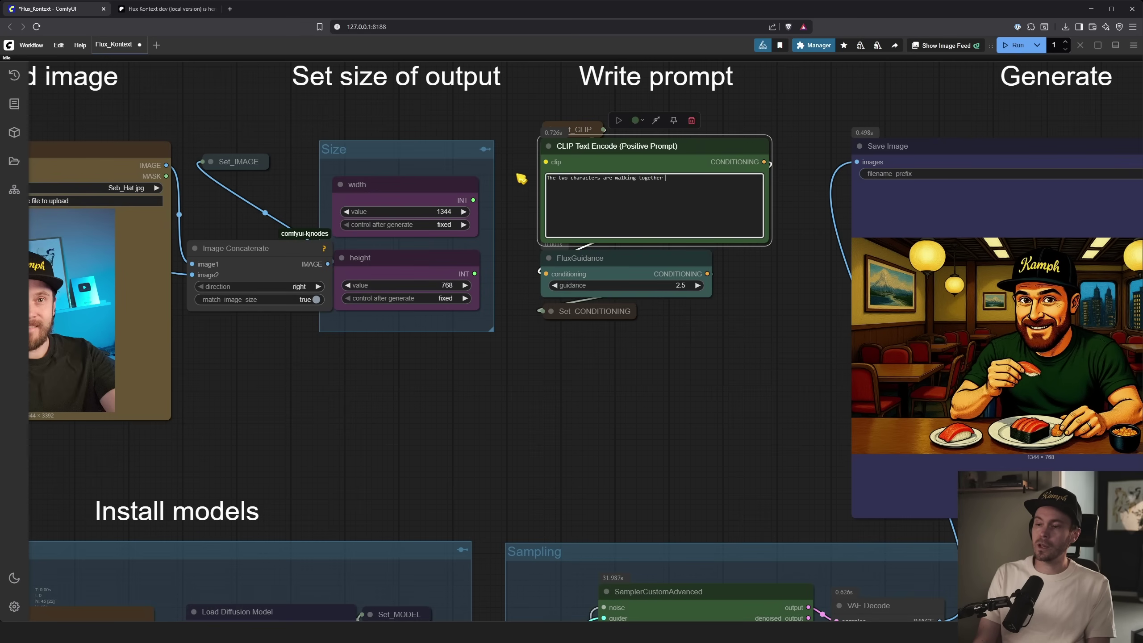
text( new york.)
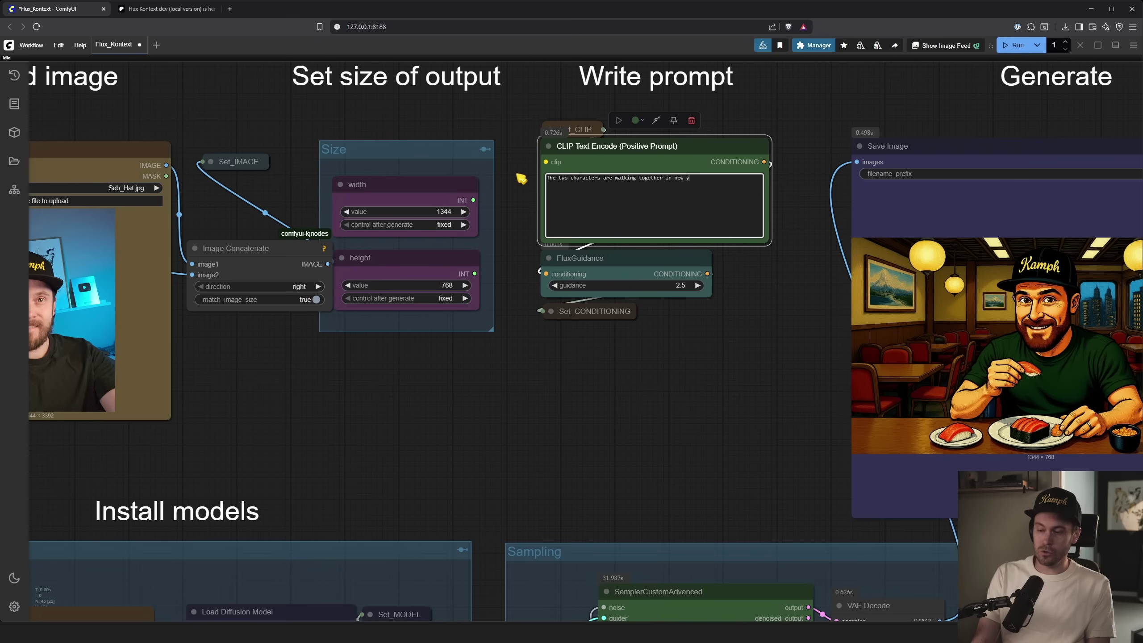
click(1017, 45)
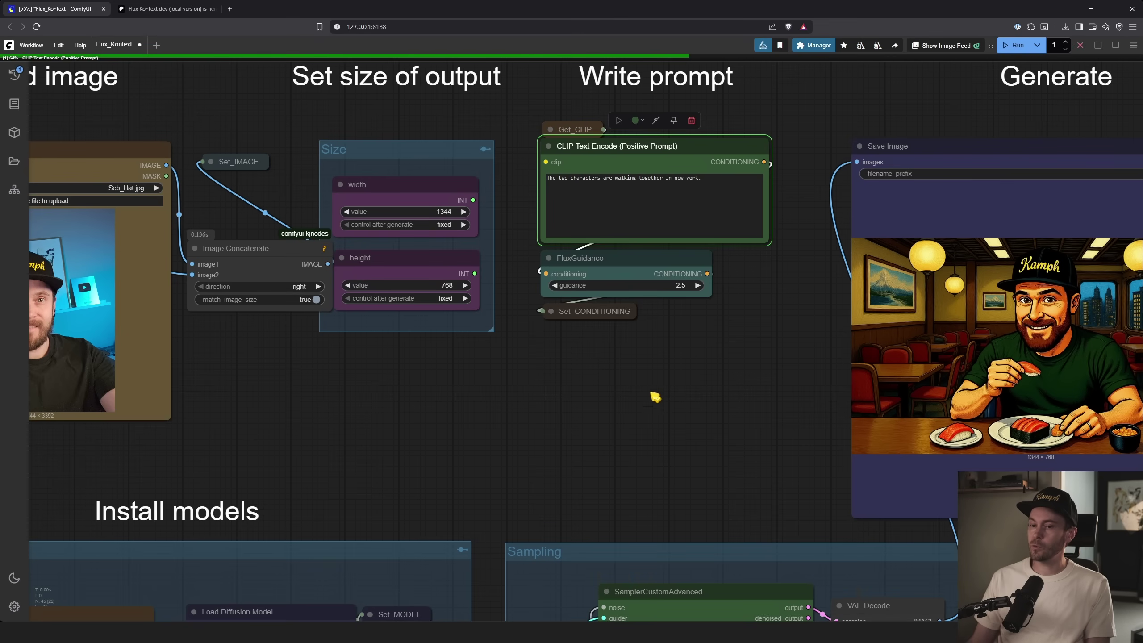
Compare the two source photos in the Load Image nodes with the SamplerCustomAdvanced preview as the image generates.
scroll(669, 400, down, 3)
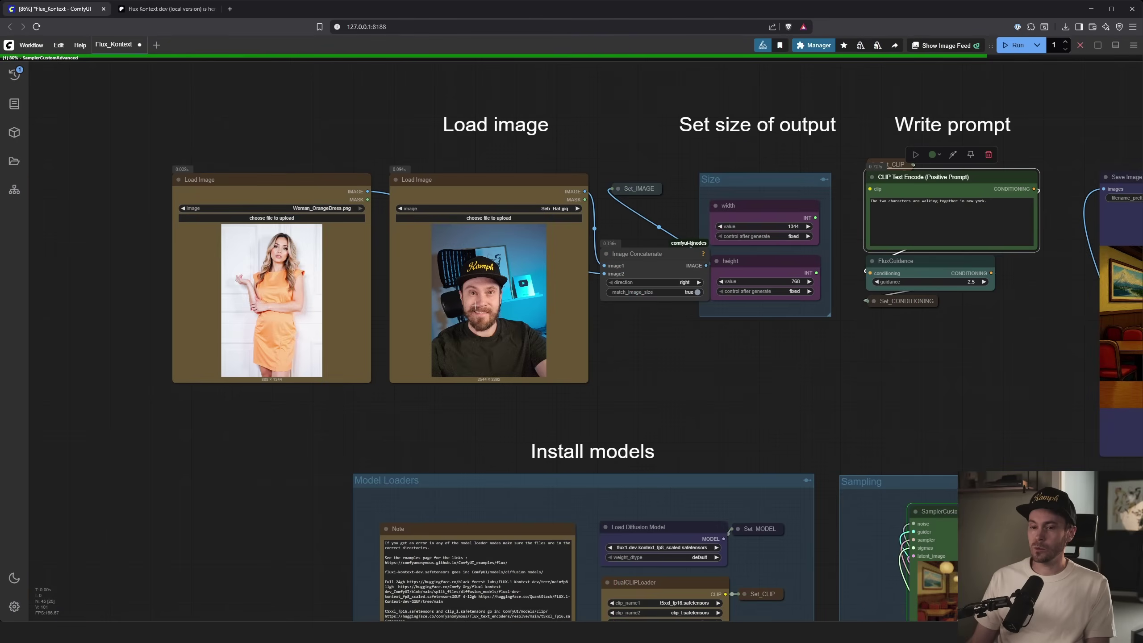
scroll(310, 320, up, 7)
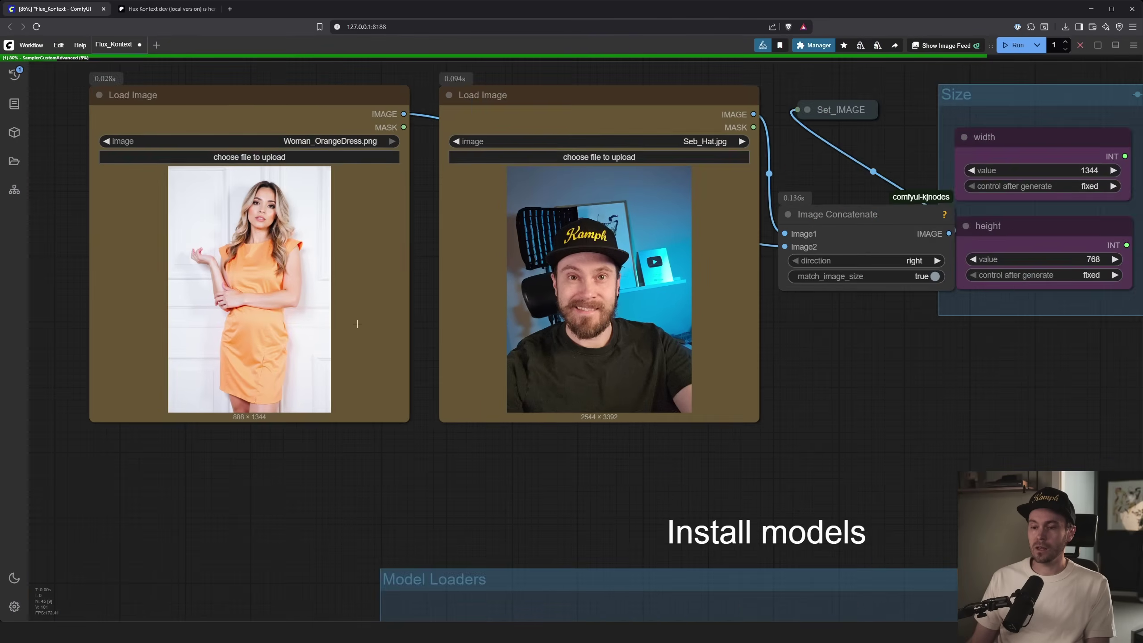
scroll(357, 322, down, 5)
drag(851, 392, 533, 176)
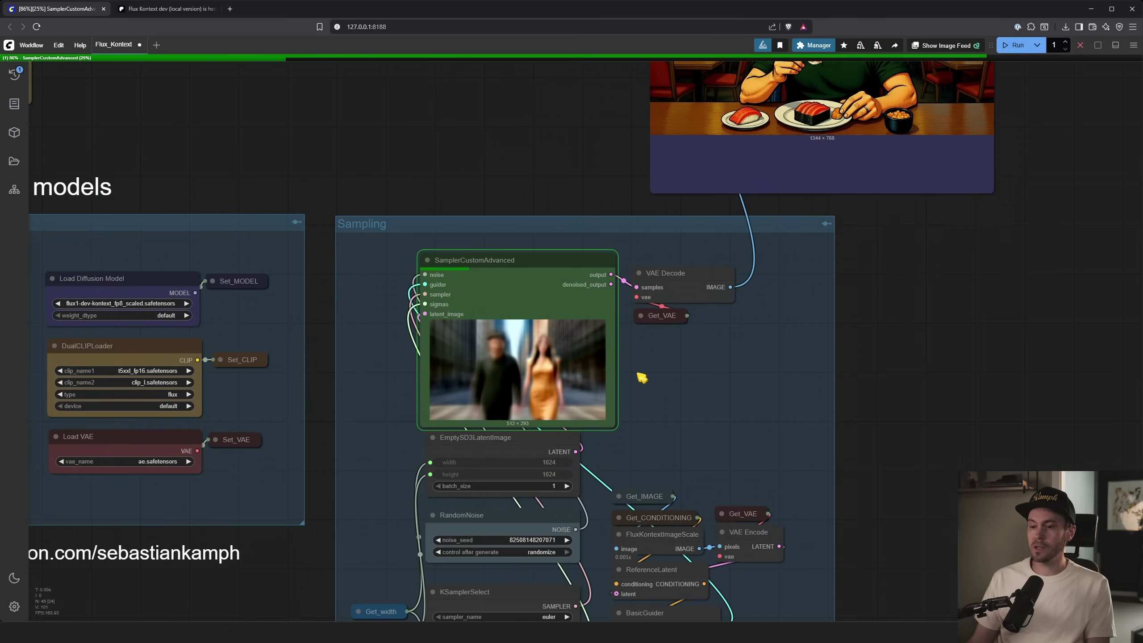
scroll(658, 380, up, 9)
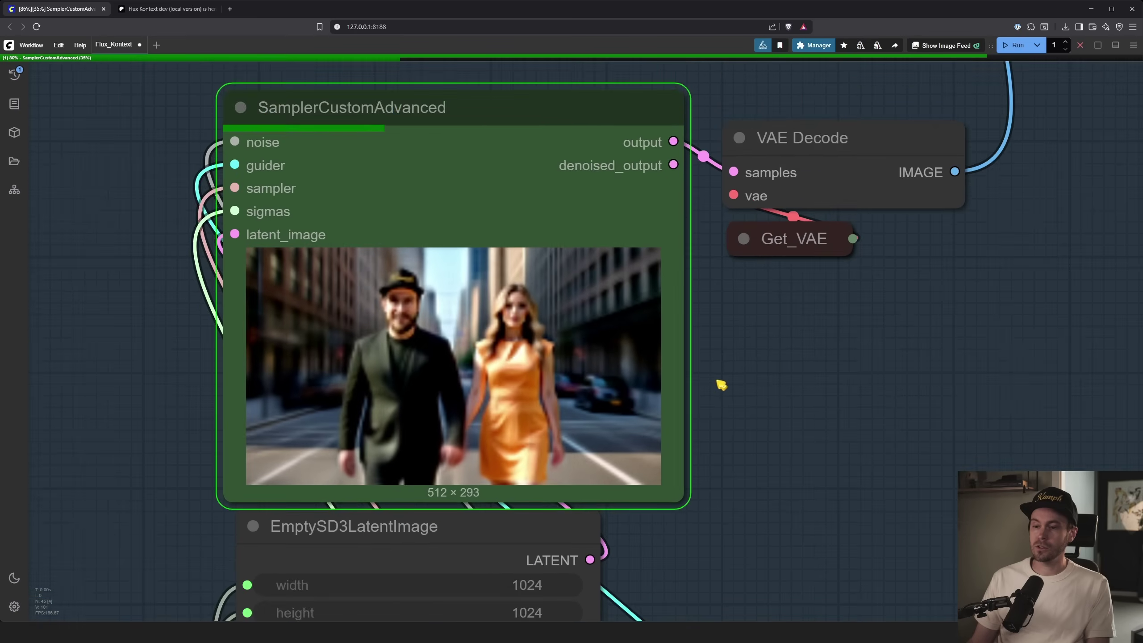
scroll(720, 384, up, 2)
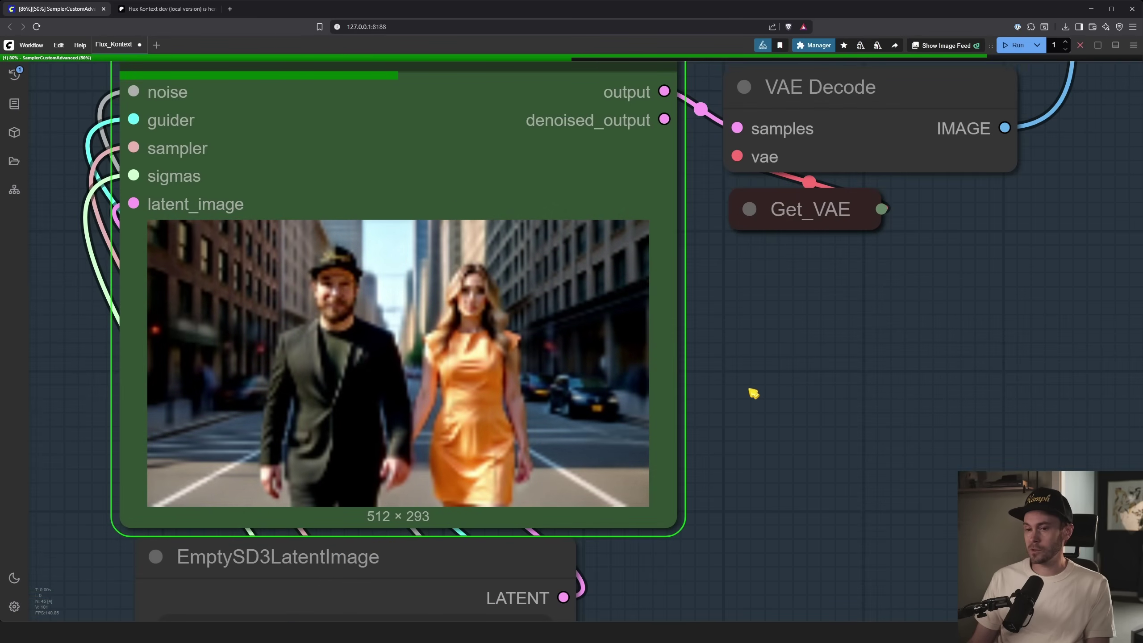
scroll(787, 379, down, 2)
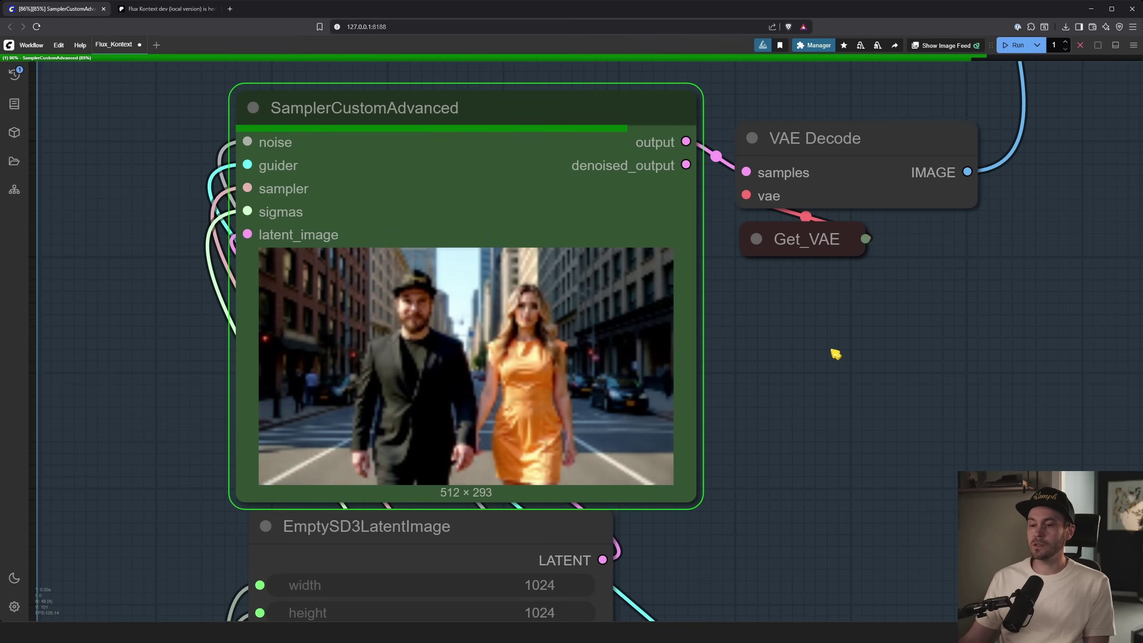
scroll(870, 344, down, 6)
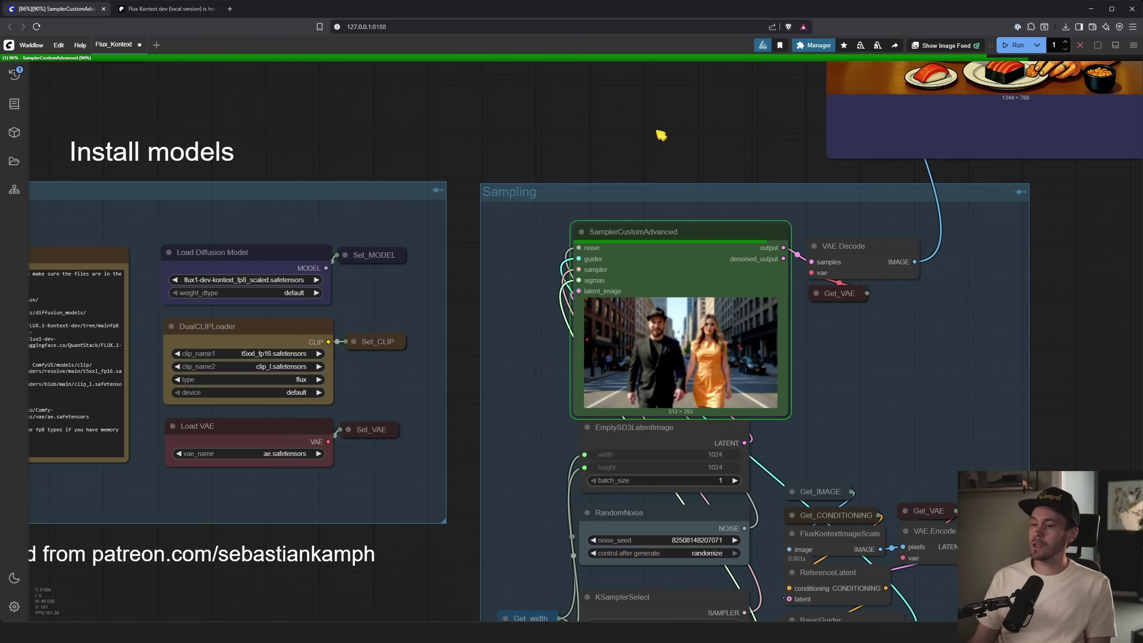
Inspect the faces, clothing and street background in the new Save Image result, and return to the Load Image and prompt nodes.
drag(750, 107, 204, 275)
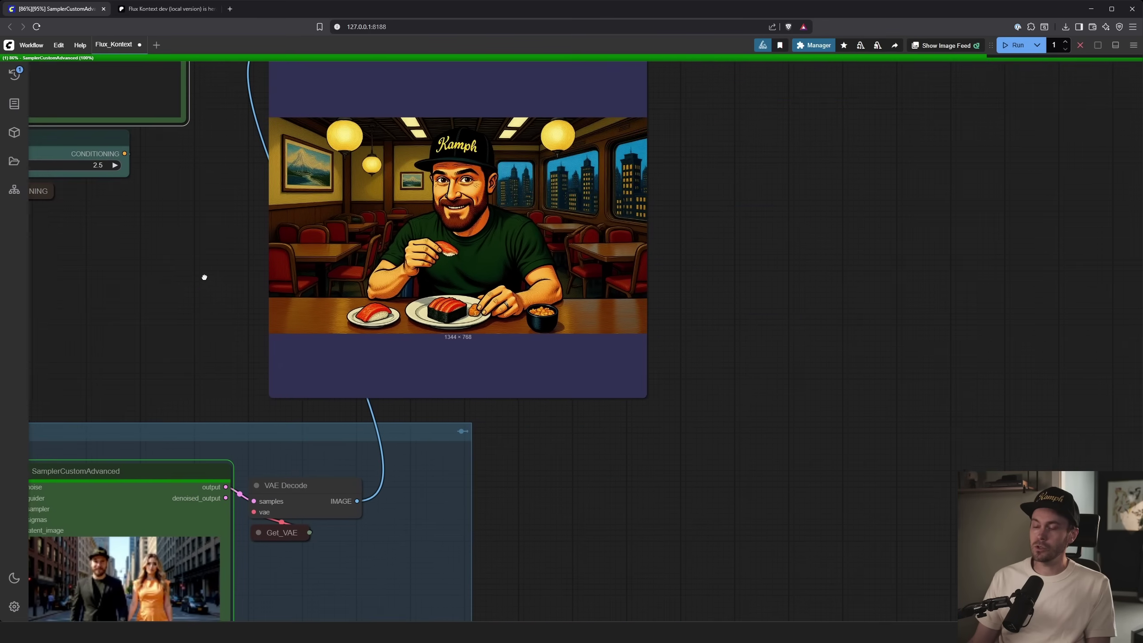
scroll(404, 248, up, 4)
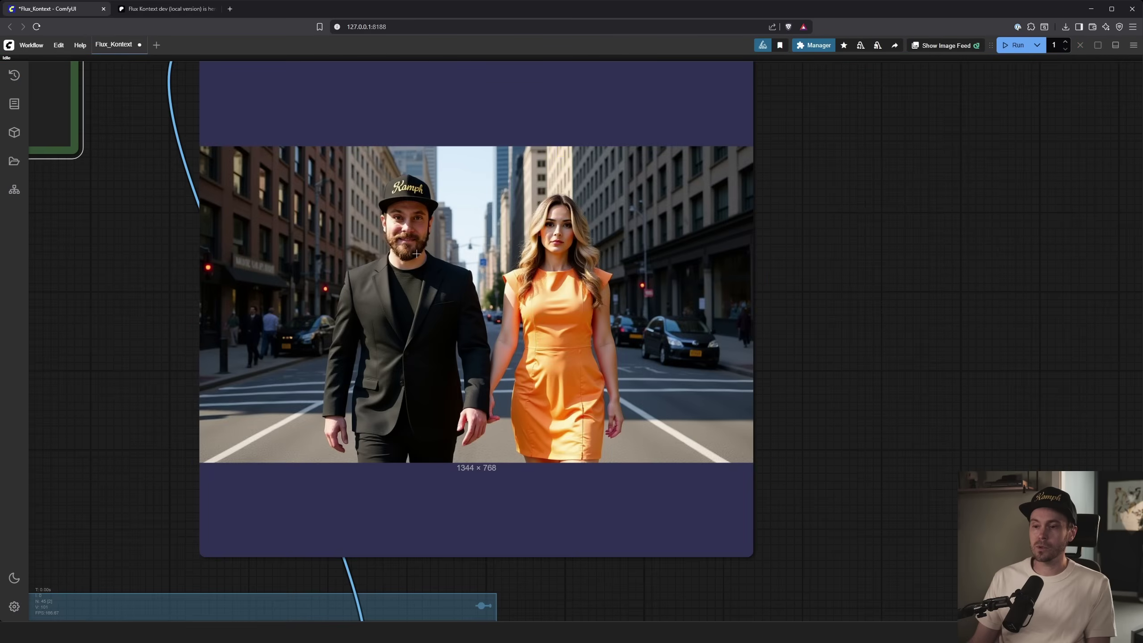
scroll(411, 238, up, 3)
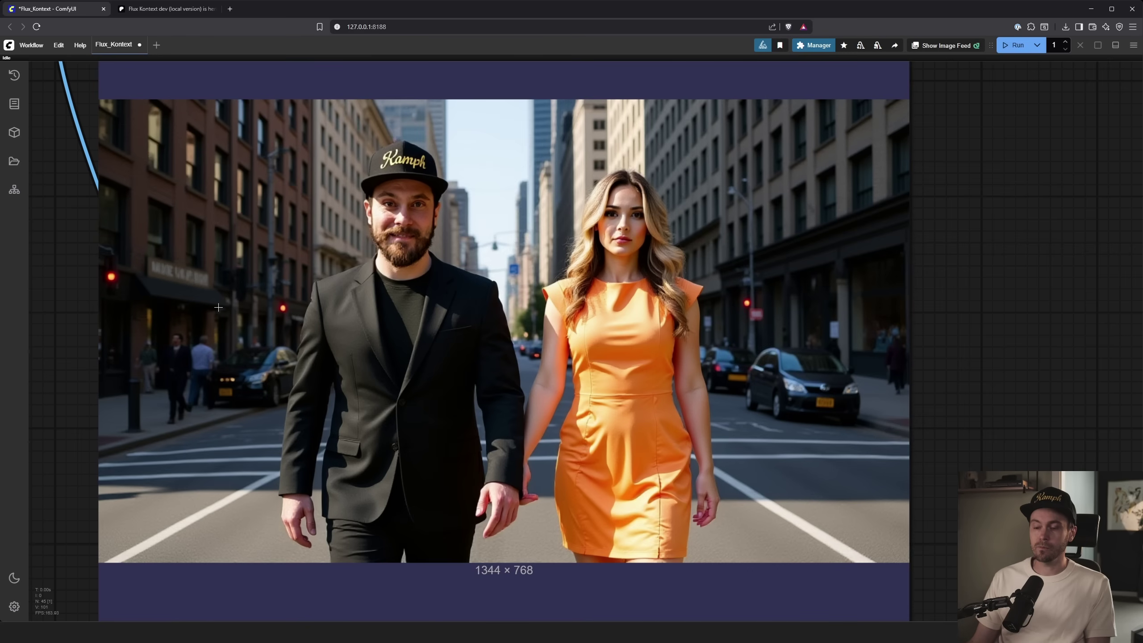
scroll(218, 307, down, 5)
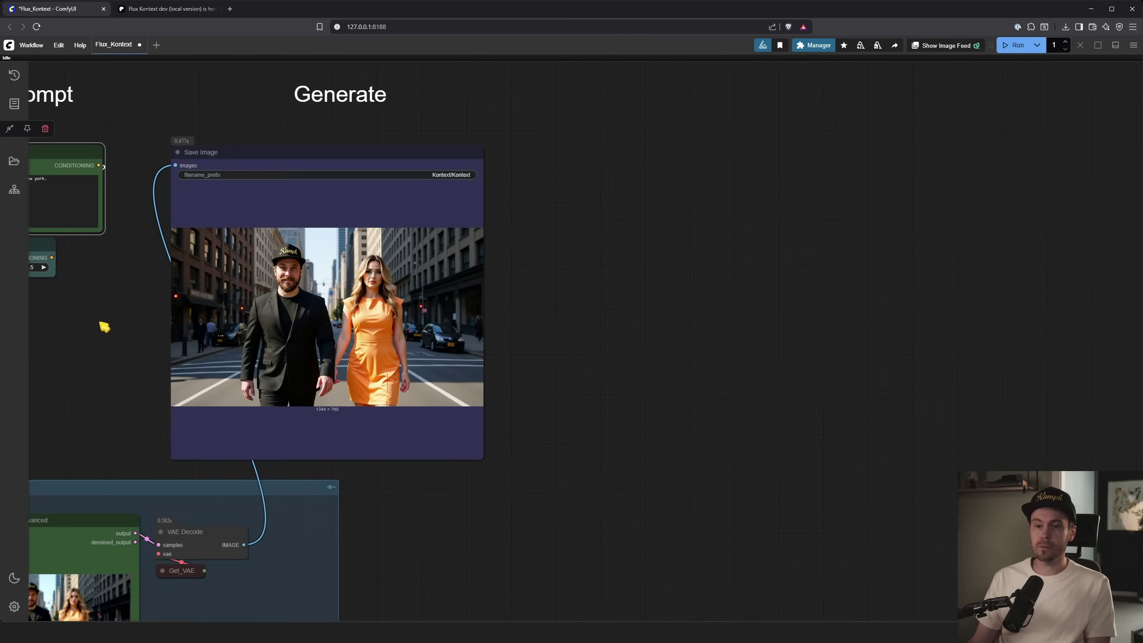
drag(65, 355, 666, 346)
drag(407, 378, 561, 385)
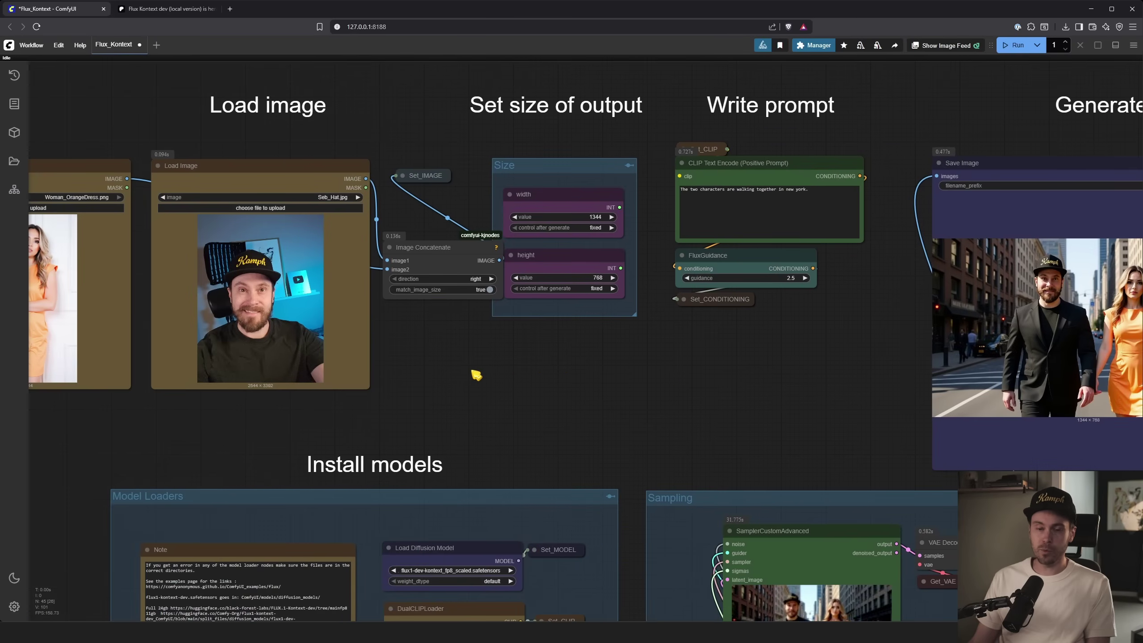